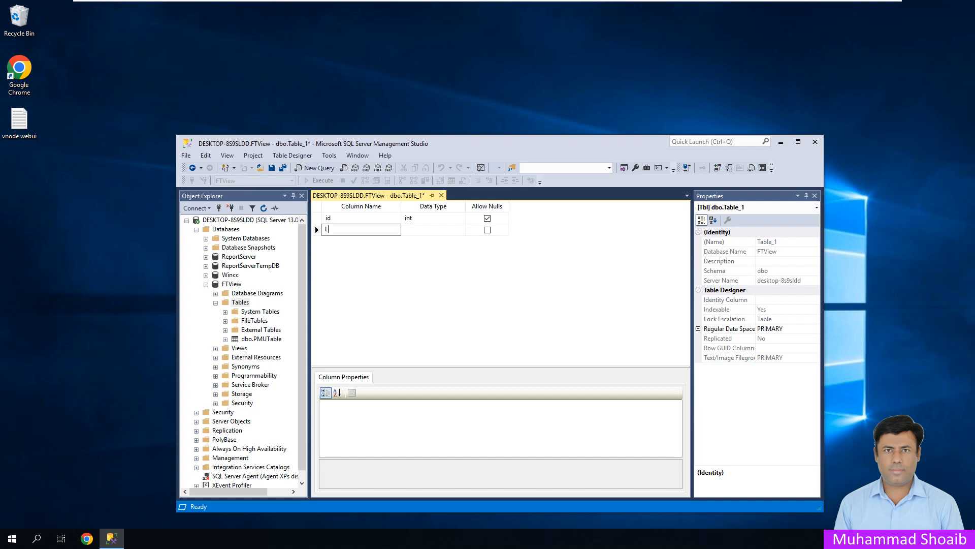
- Add Level, Pressure and Temperature columns of type nchar(10) to the new table
type("eve")
key("Tab")
key("Tab")
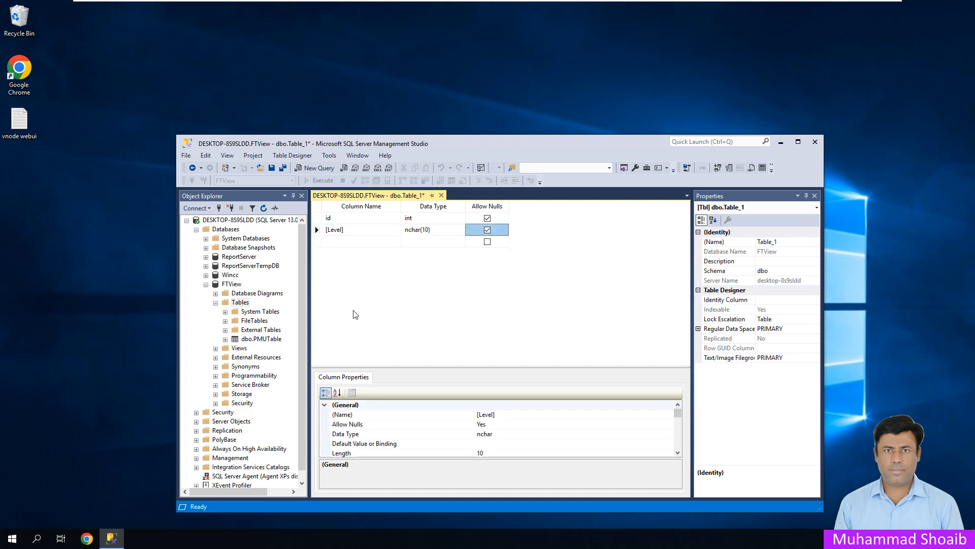
key("Tab")
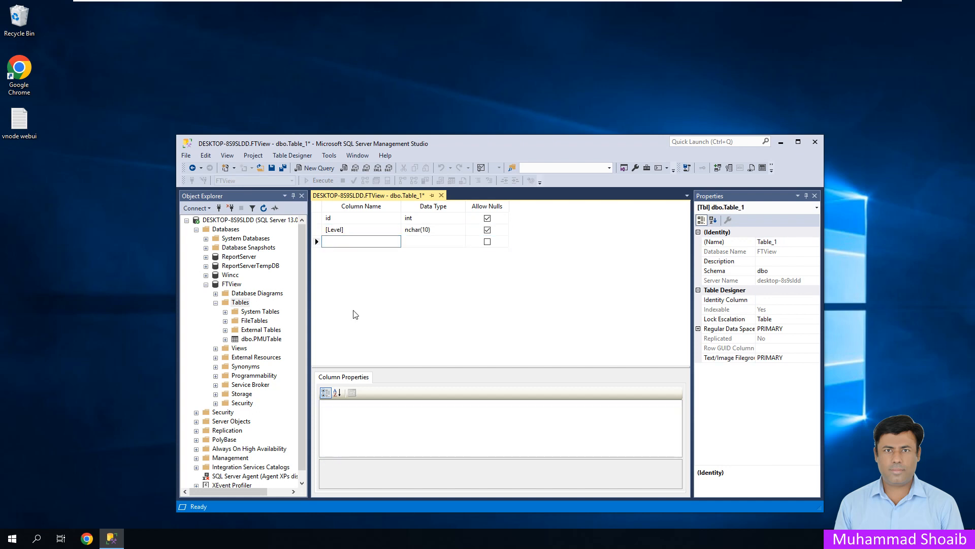
type("Pressure")
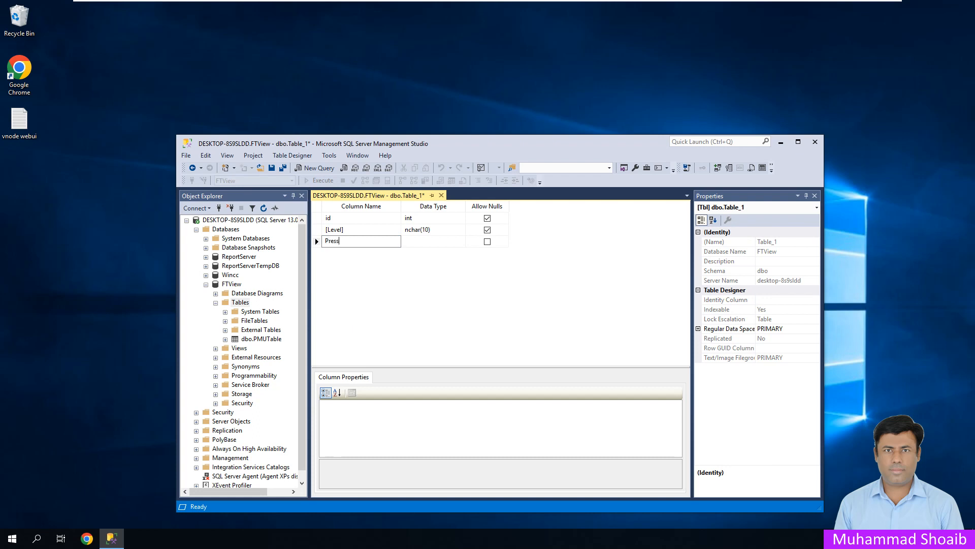
key("Tab")
key("Tab")
key("Tab")
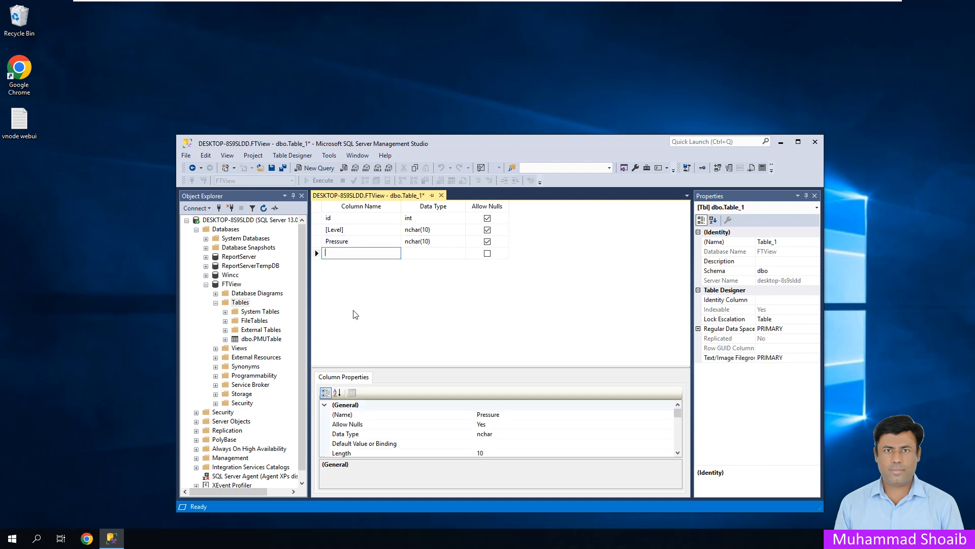
type("Te")
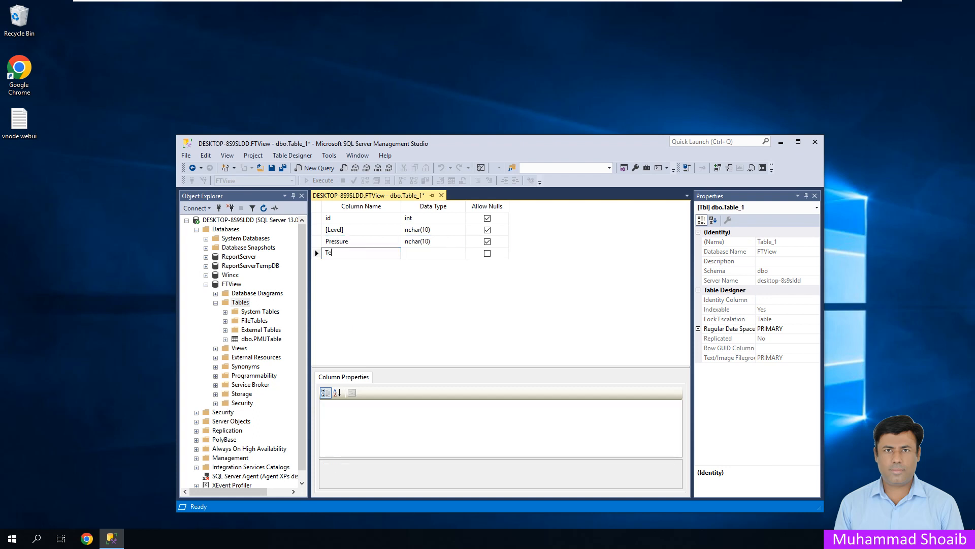
type("mperature")
key("Tab")
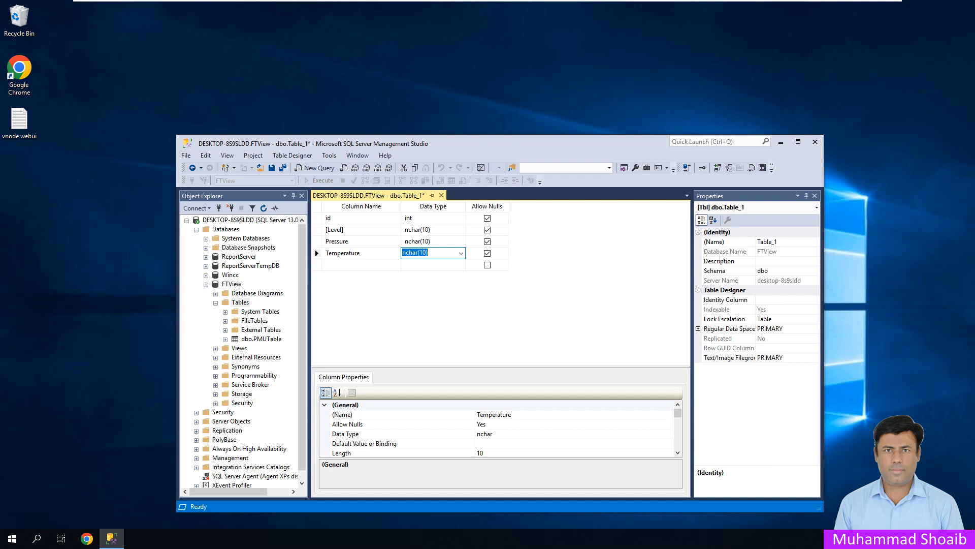
- Make id an identity primary key and save the table
left_click(316, 218)
right_click(316, 219)
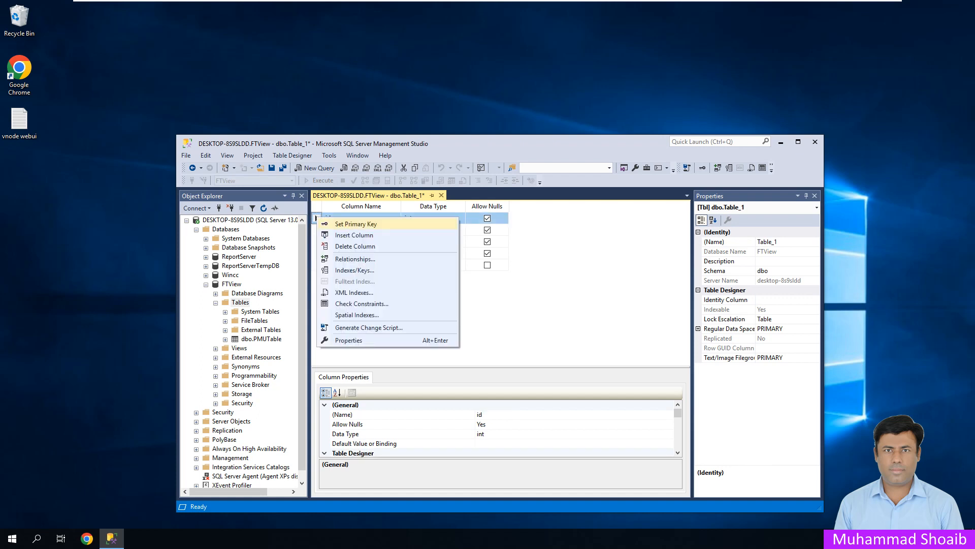
left_click(356, 223)
scroll(498, 429, "down", 3)
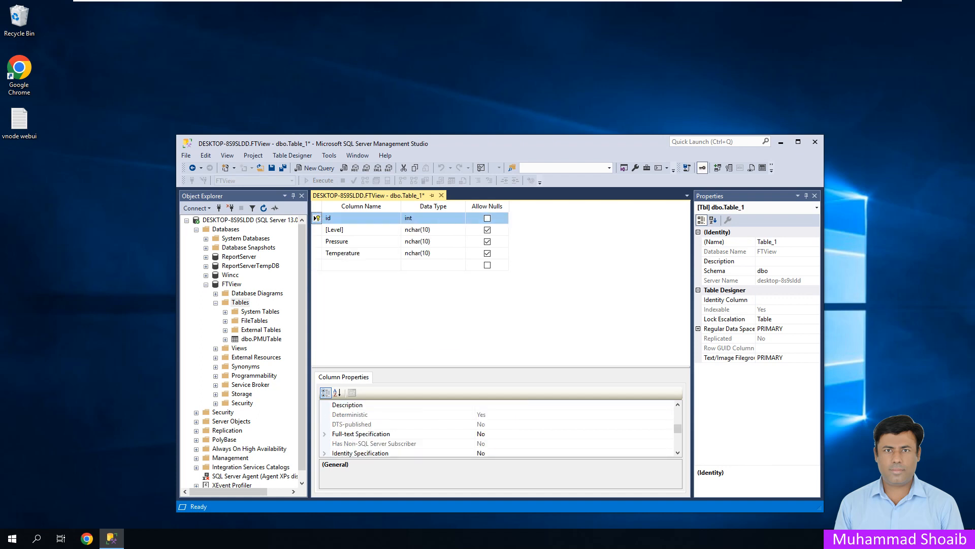
scroll(497, 430, "down", 1)
left_click(324, 425)
double_click(357, 434)
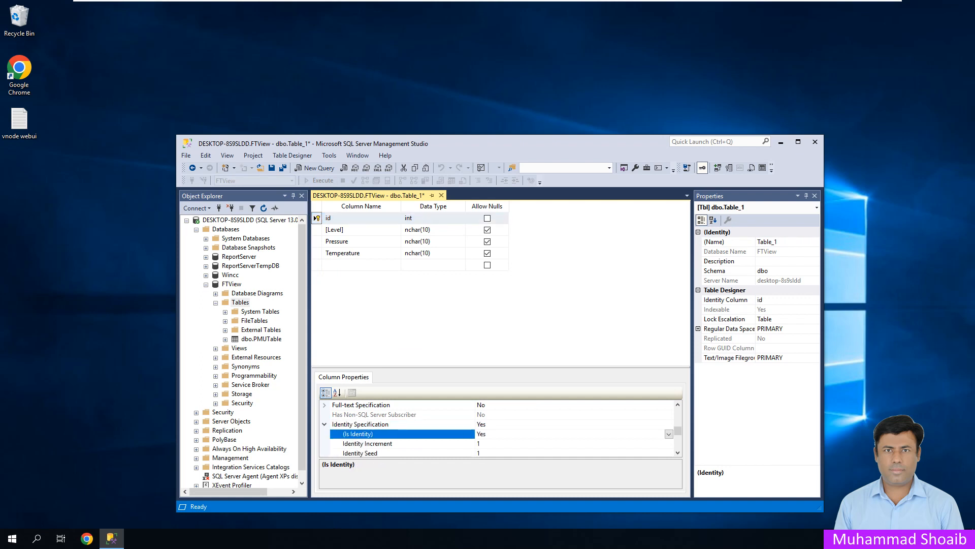
right_click(389, 195)
left_click(409, 204)
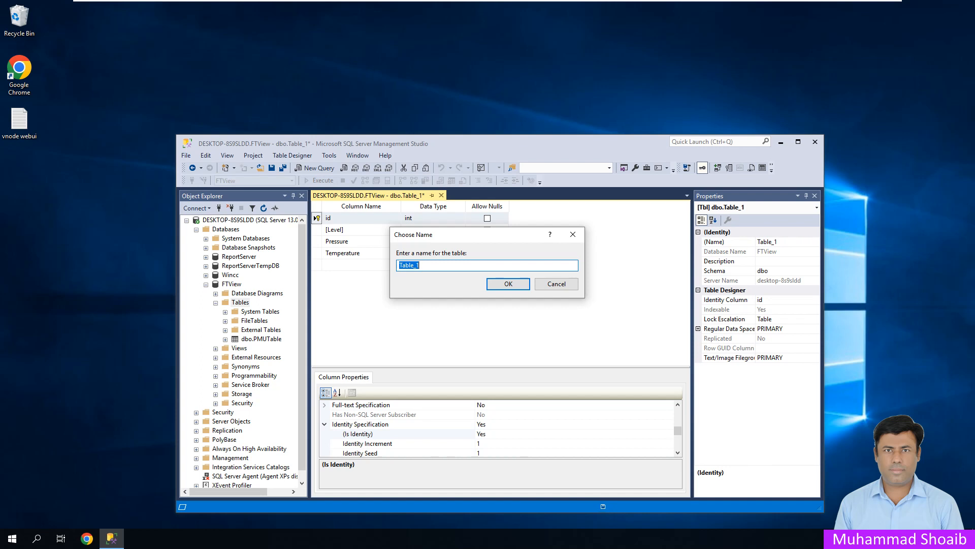
- Change the name Table_1 to EvnLogTable, confirm it, and close the table designer
left_click(423, 265)
key("BackSpace")
type("EvnLog")
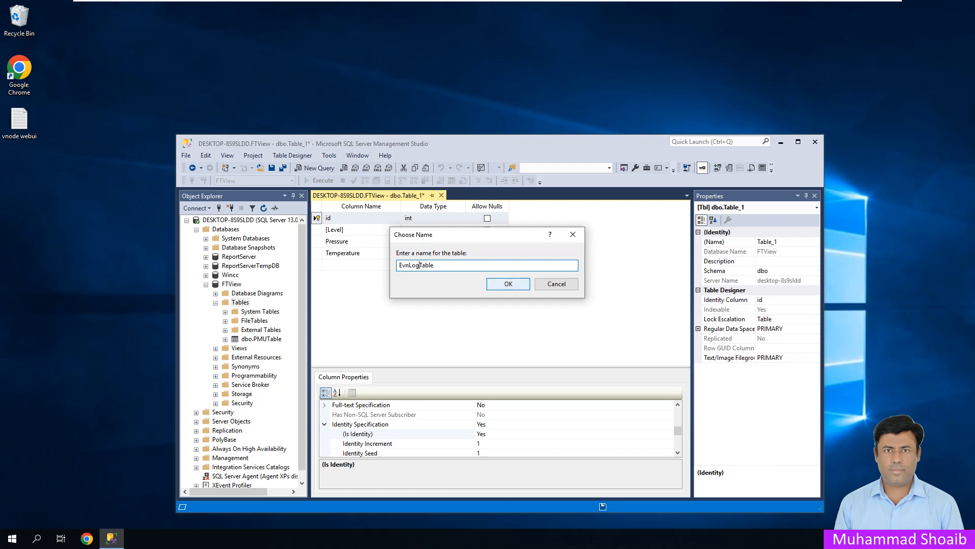
key("Return")
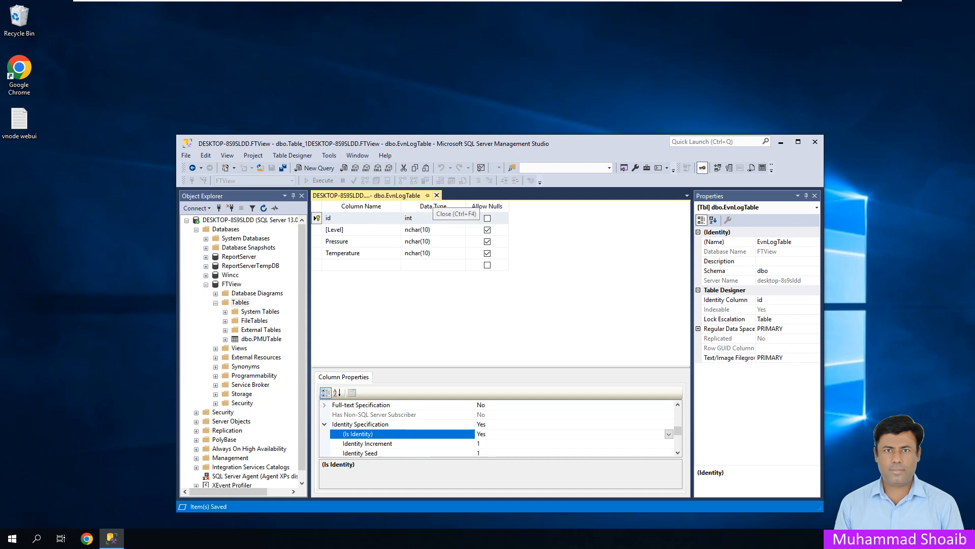
left_click(437, 195)
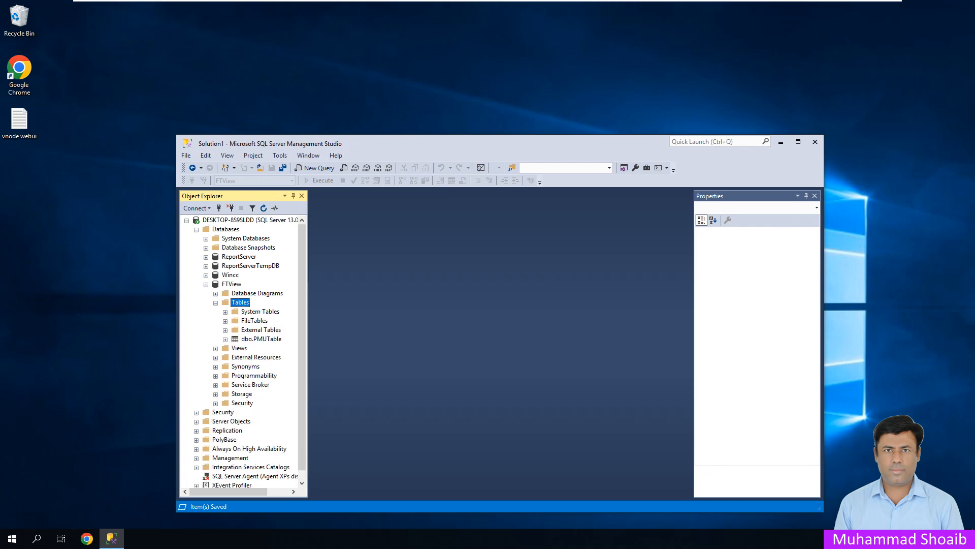
- Disconnect from the SQL Server and reconnect with the account password
left_click(215, 303)
left_click(230, 208)
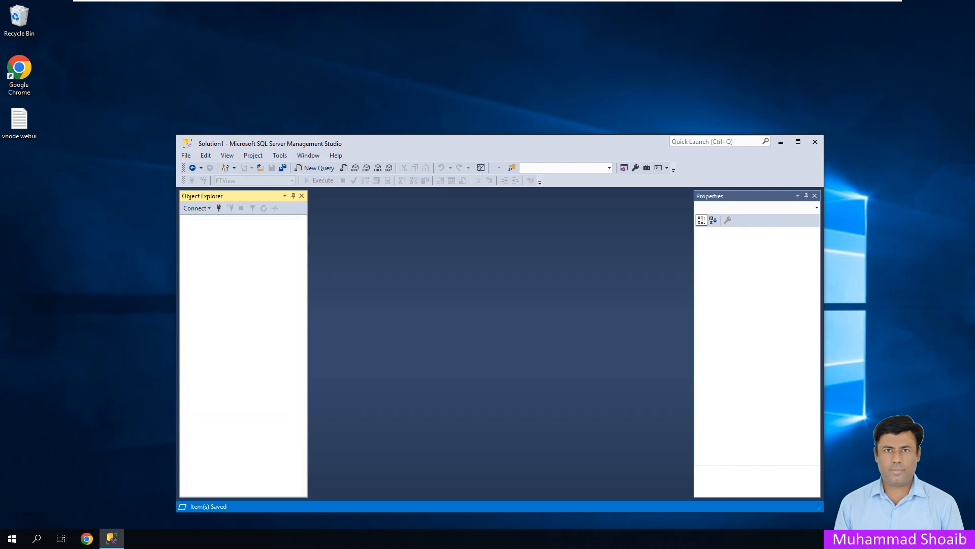
left_click(219, 208)
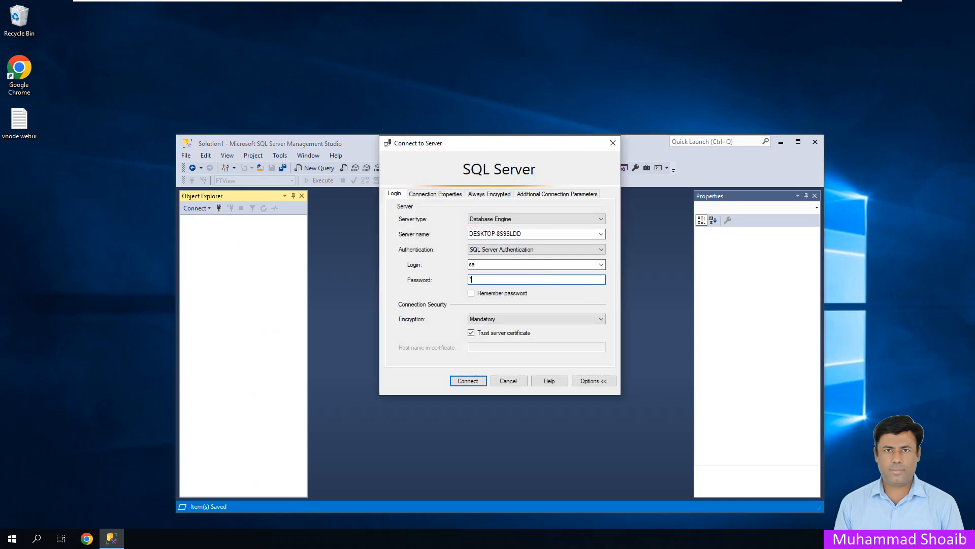
type("*****")
key("Return")
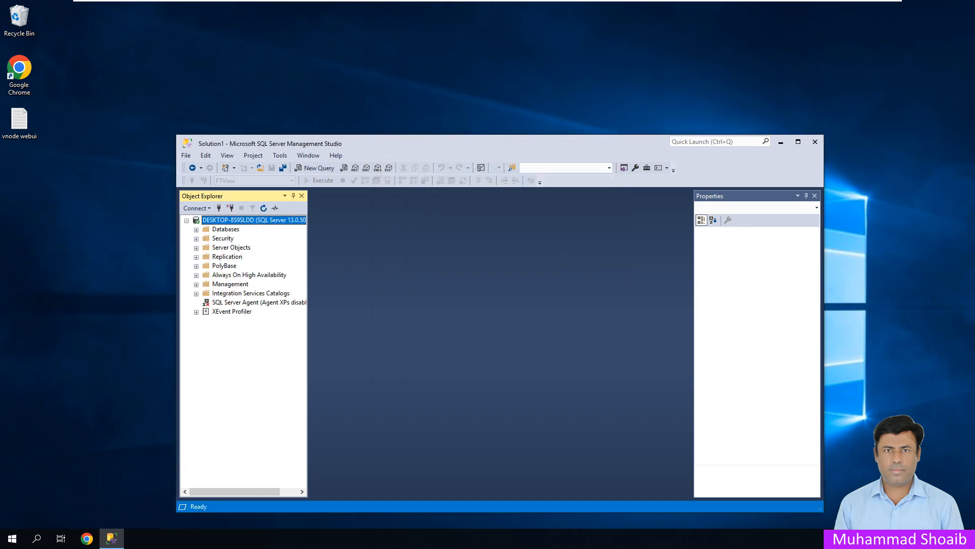
- Select the top 1000 rows of dbo.EvnLogTable in the FTView database
left_click(197, 230)
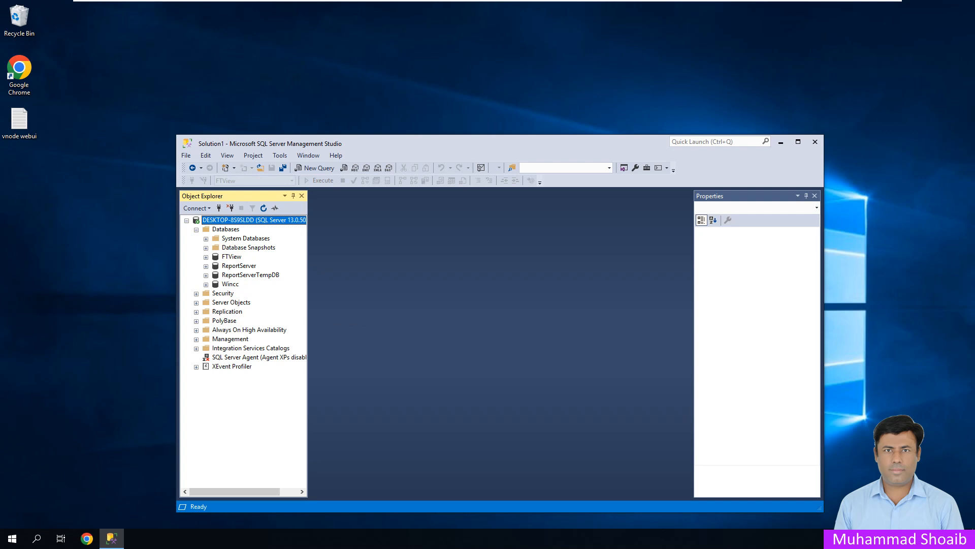
left_click(206, 257)
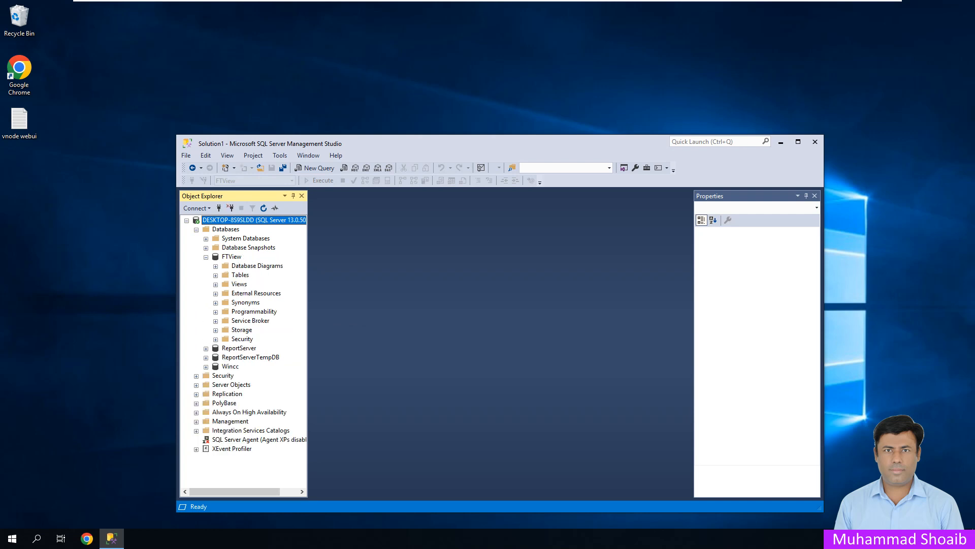
left_click(215, 275)
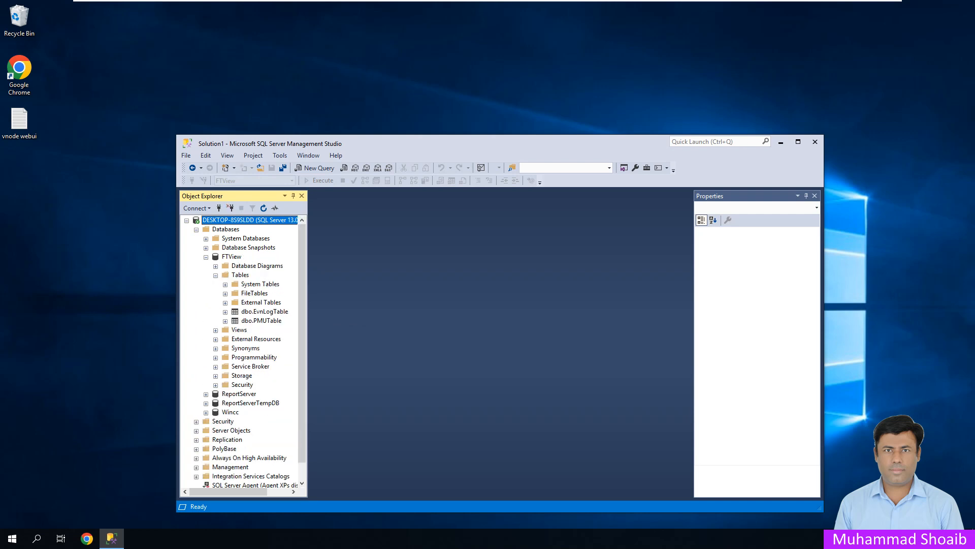
right_click(250, 311)
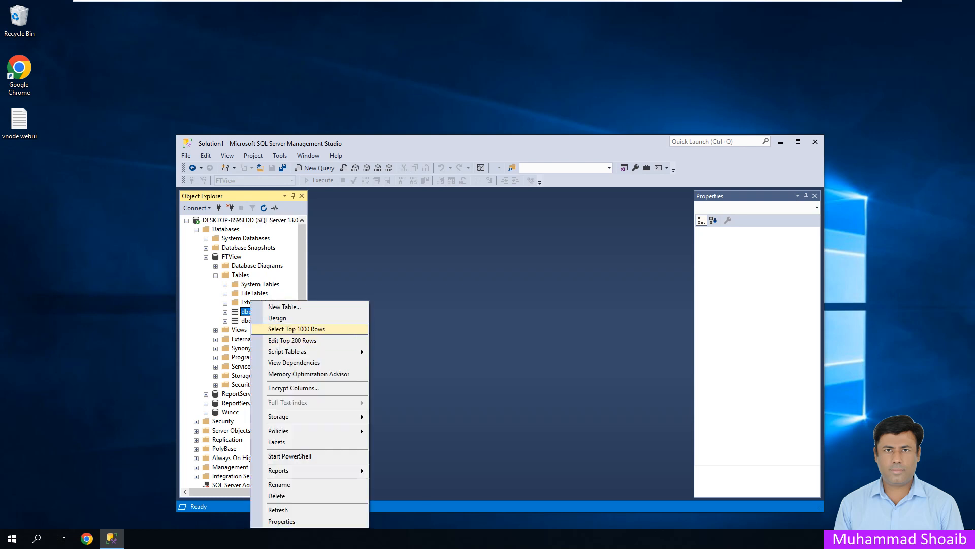
left_click(297, 329)
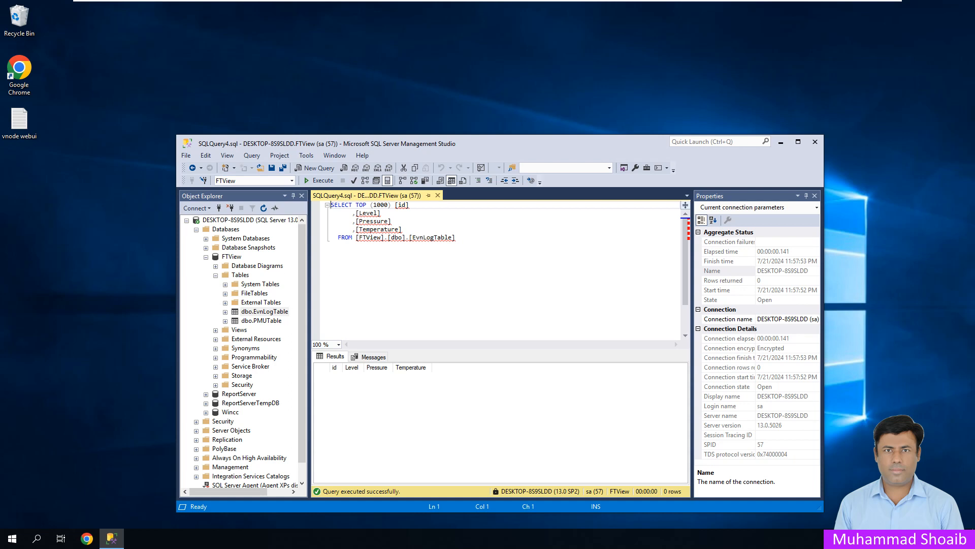
- Launch the vNode user interface from the Start menu, log in, and open System Config
left_click(12, 538)
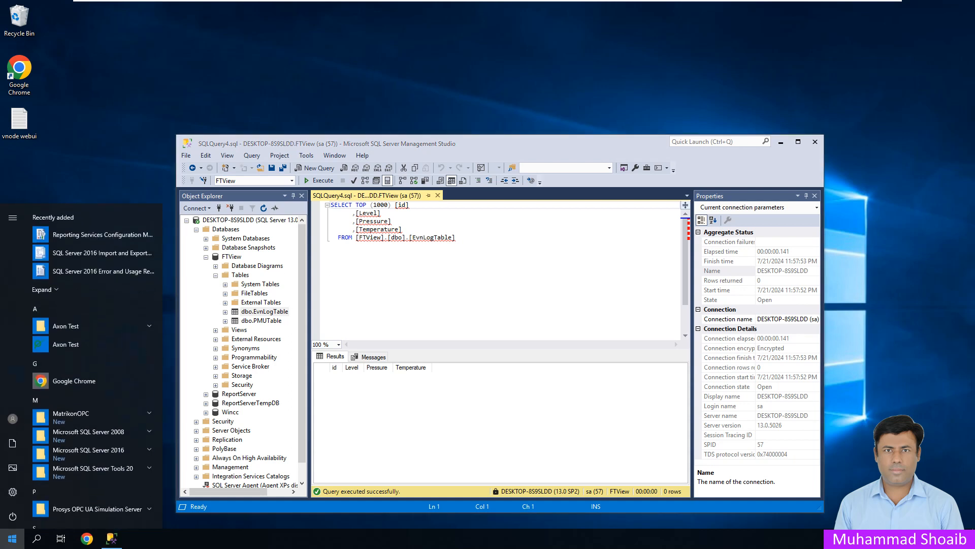
scroll(96, 435, "down", 5)
left_click(97, 393)
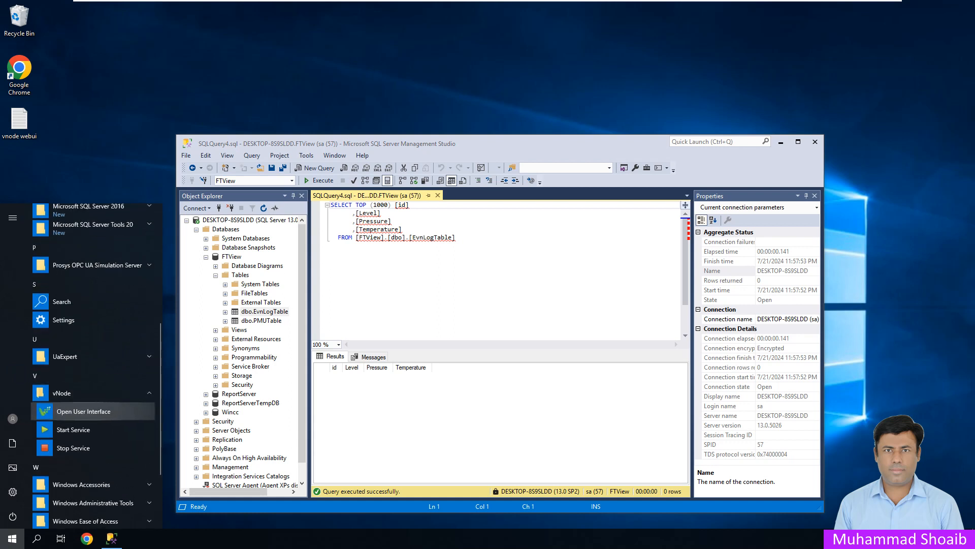
left_click(84, 411)
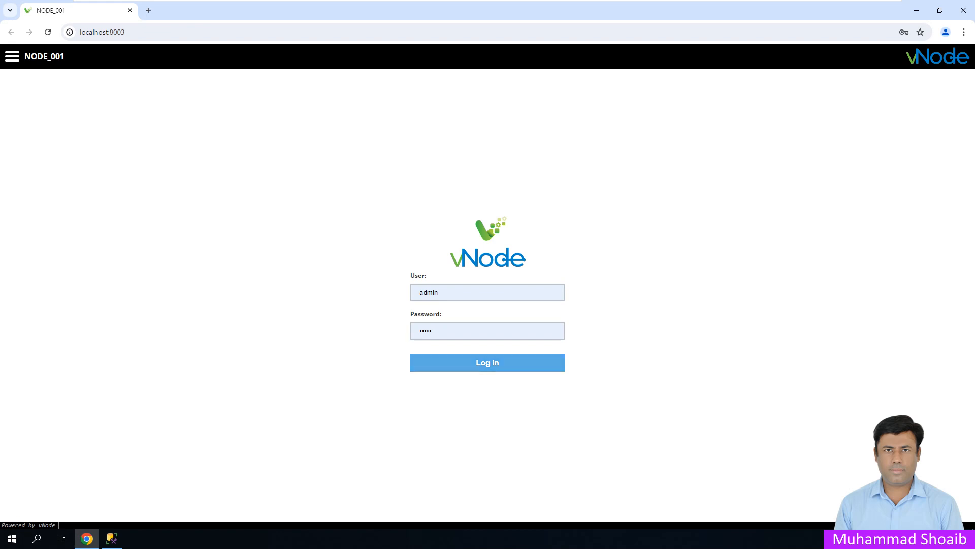
left_click(487, 362)
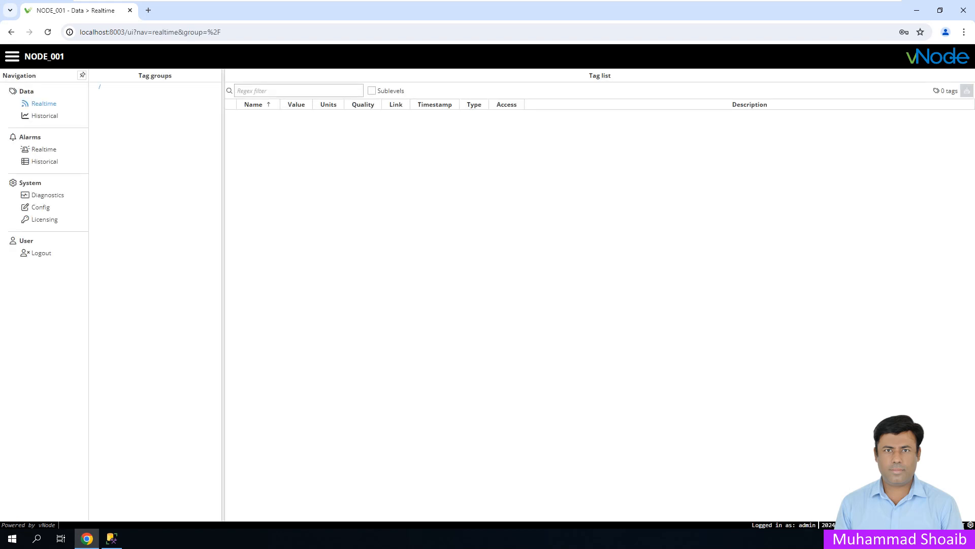
left_click(41, 207)
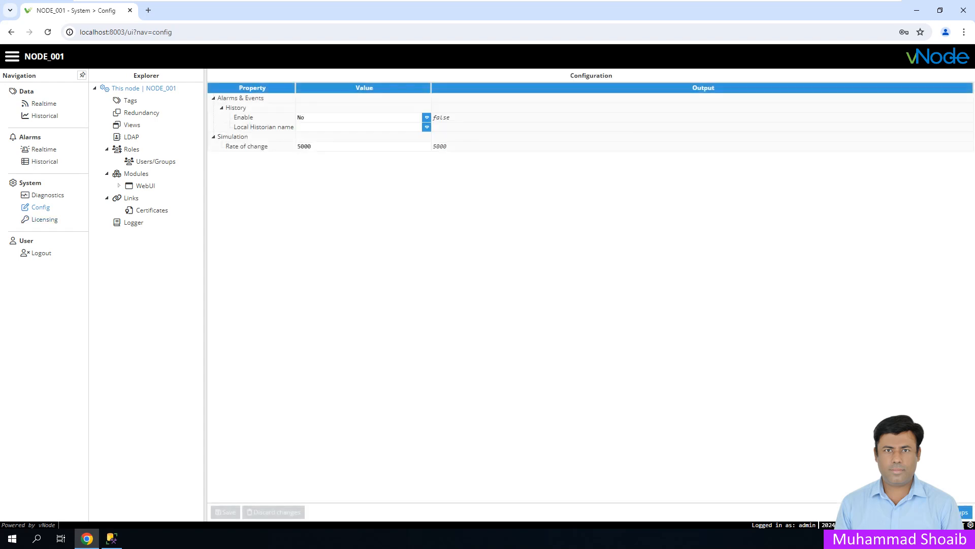
- Add a new module named SLQLog to the node
left_click(136, 173)
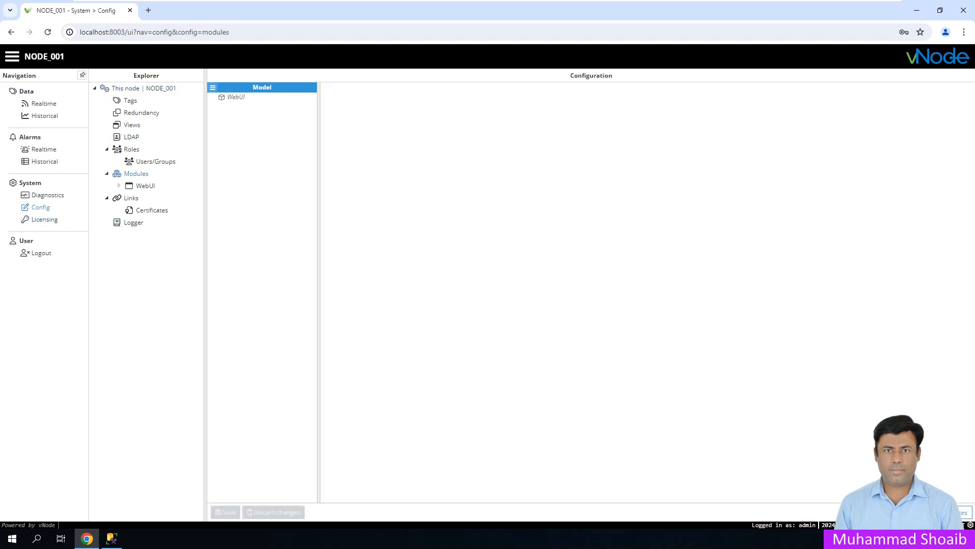
left_click(212, 88)
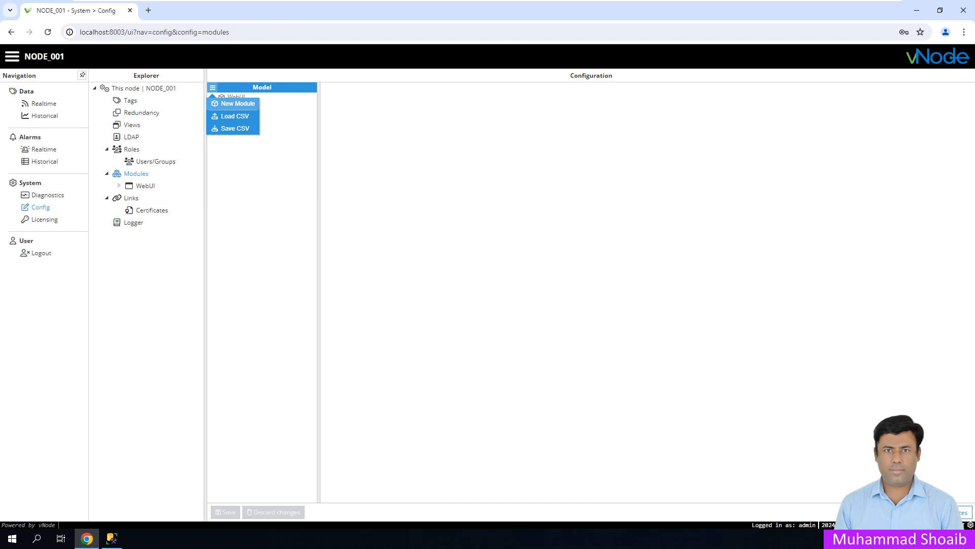
left_click(237, 103)
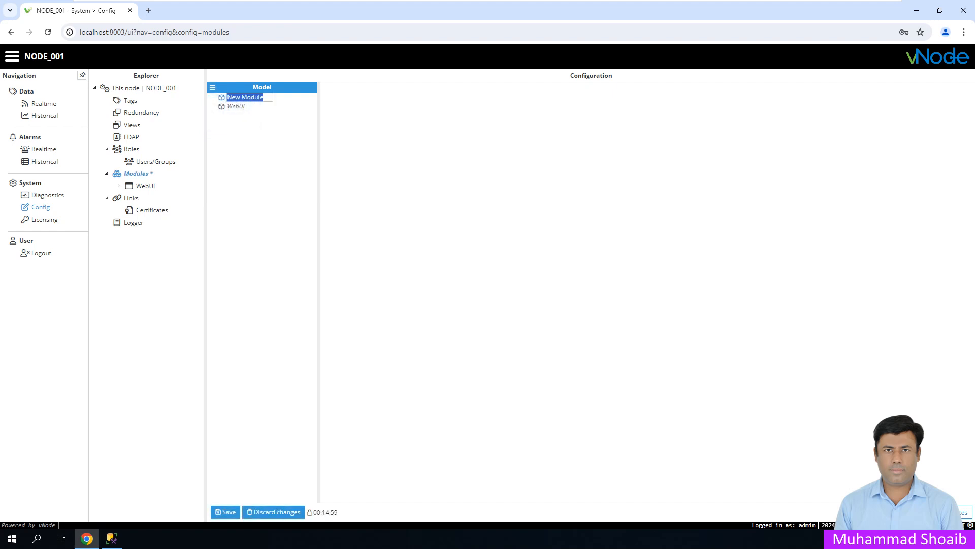
type("SLQLog")
key("Return")
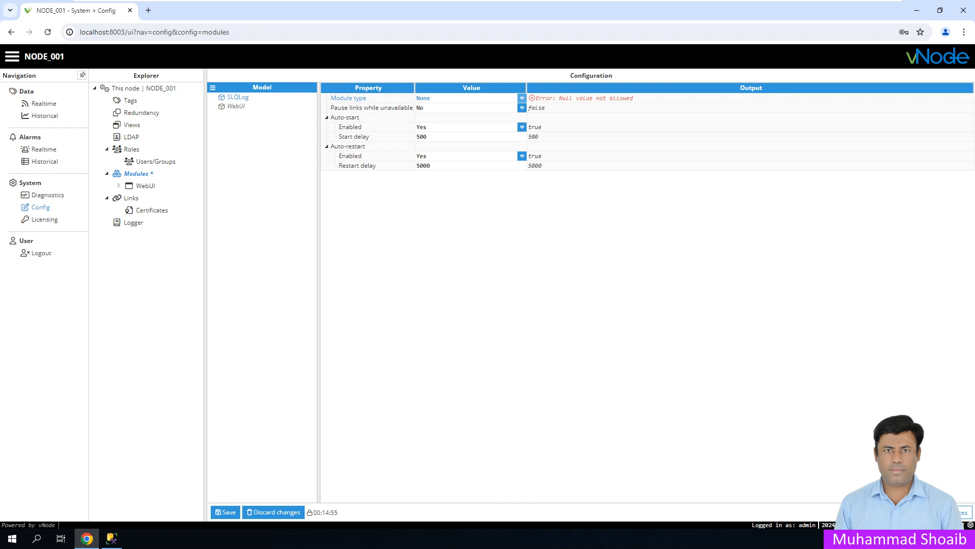
- Set SLQLog's module type to SqlClient, save, and open its configuration
left_click(523, 98)
left_click_drag(522, 135, 522, 253)
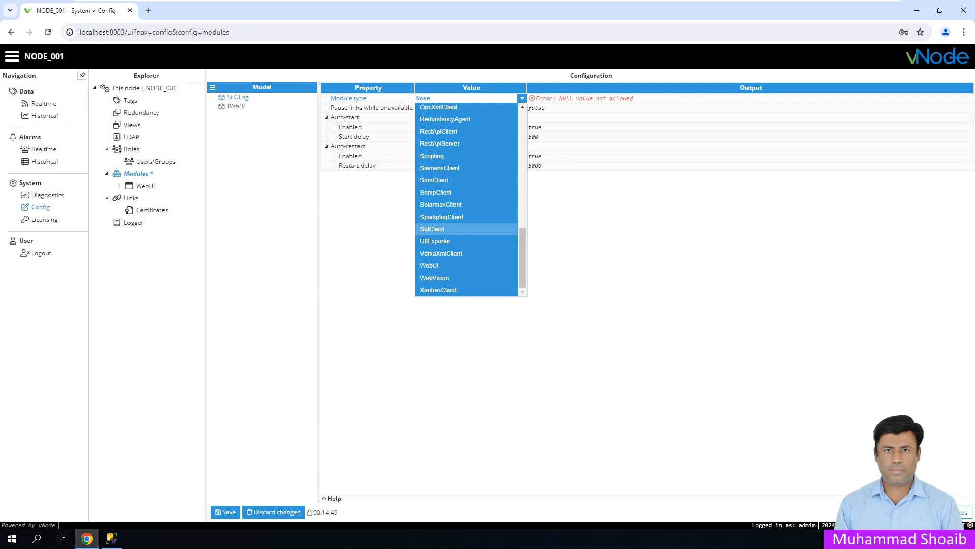
left_click(432, 228)
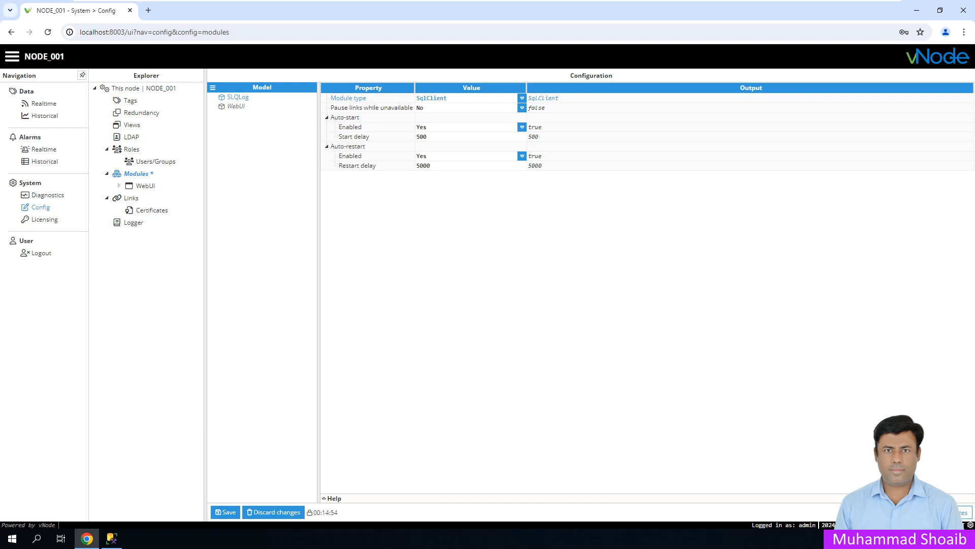
left_click(226, 512)
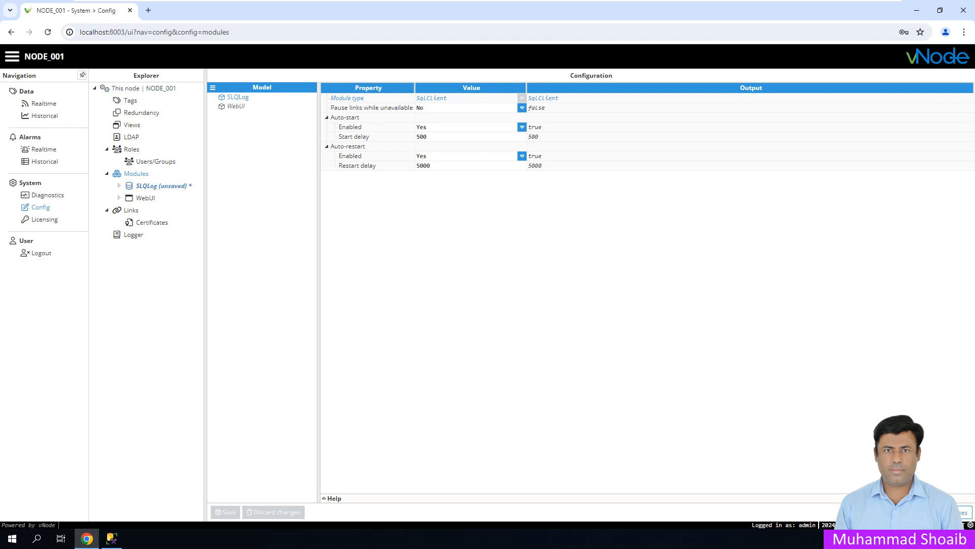
left_click(163, 186)
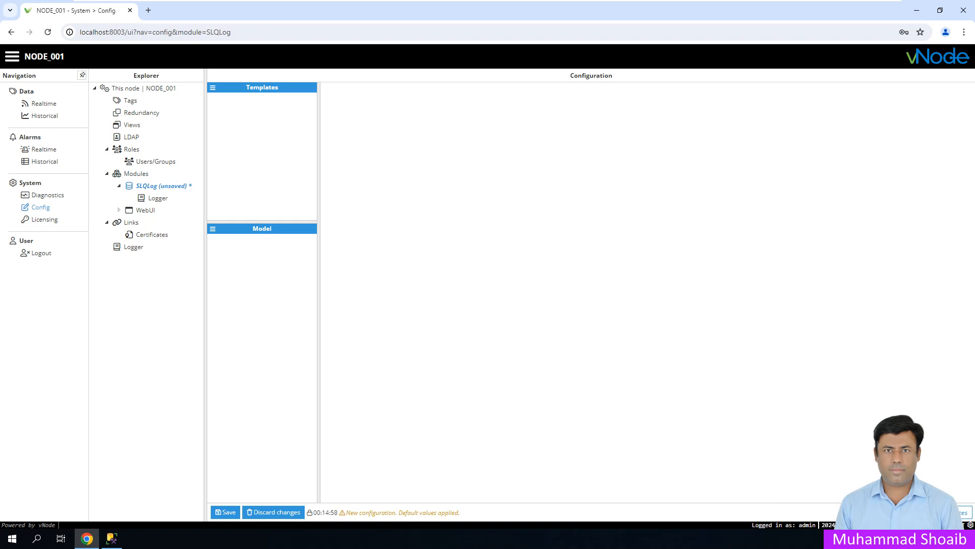
- Create channel C1 using the SQL Server connector type
left_click(212, 229)
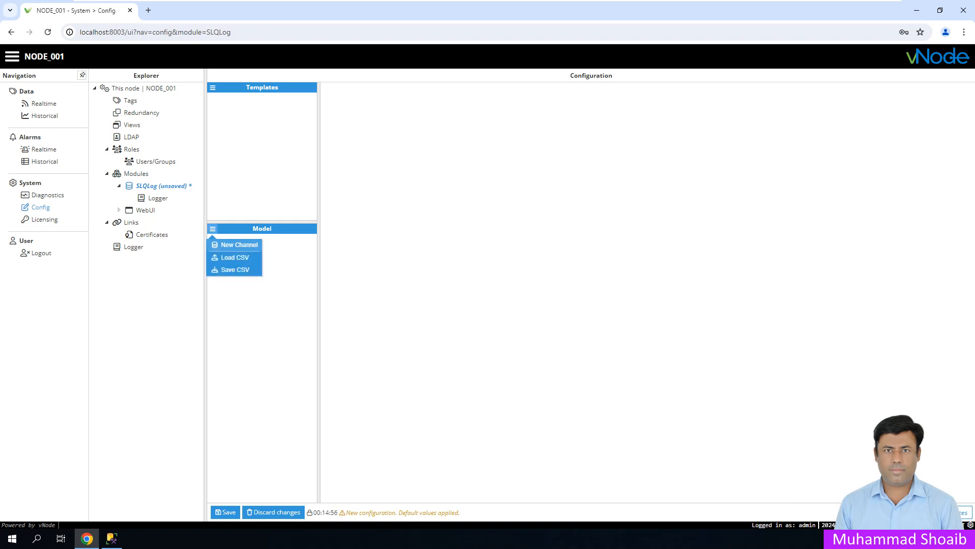
left_click(238, 244)
type("C1")
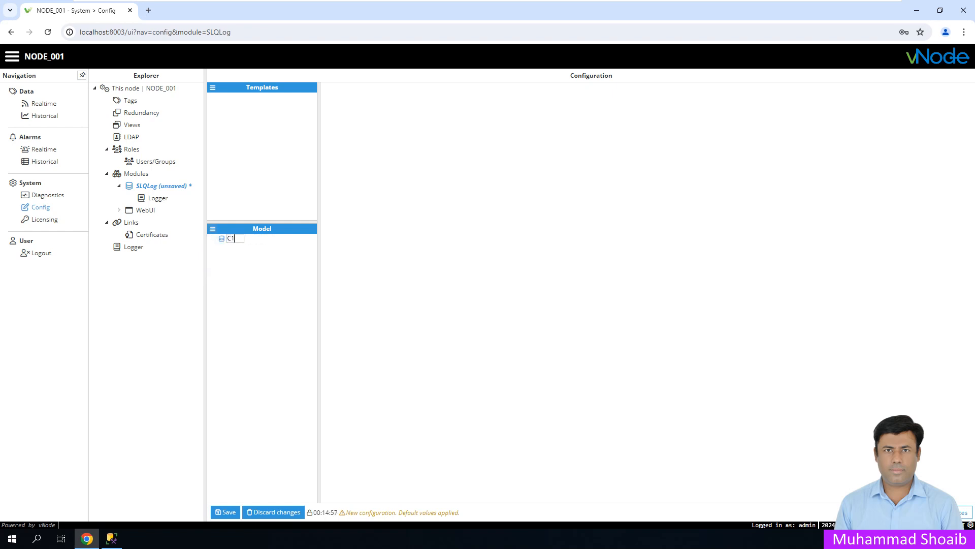
key("Return")
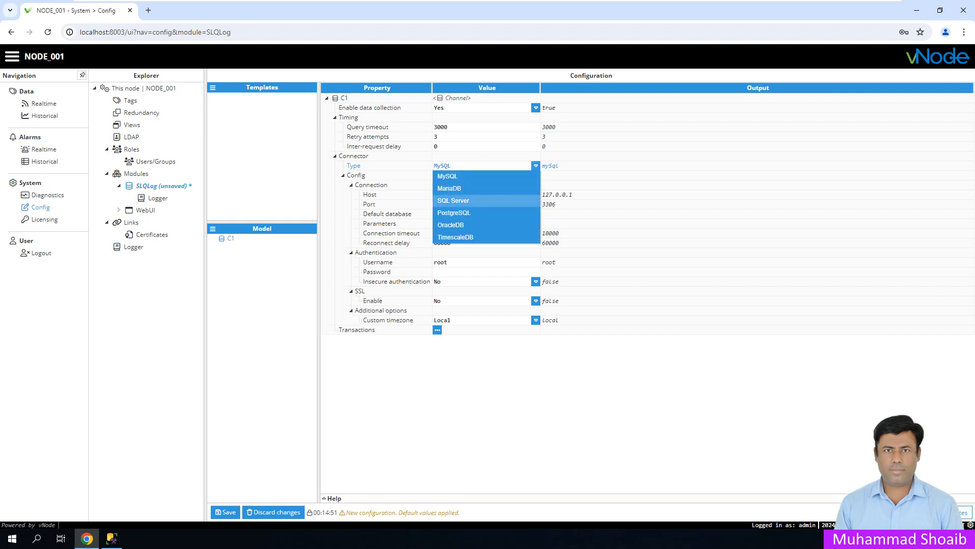
left_click(453, 201)
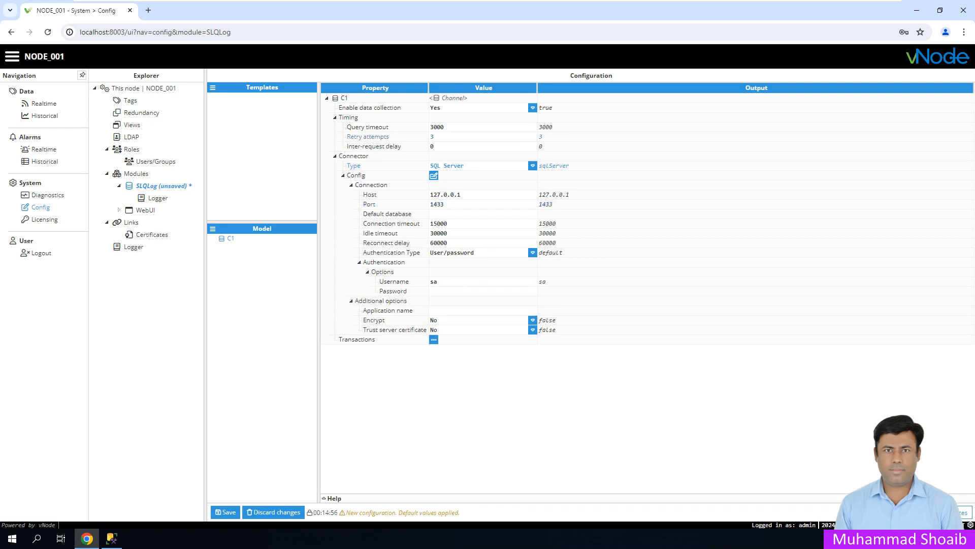
- Set FTView as the default database and enter the account password
left_click(452, 214)
left_click(112, 538)
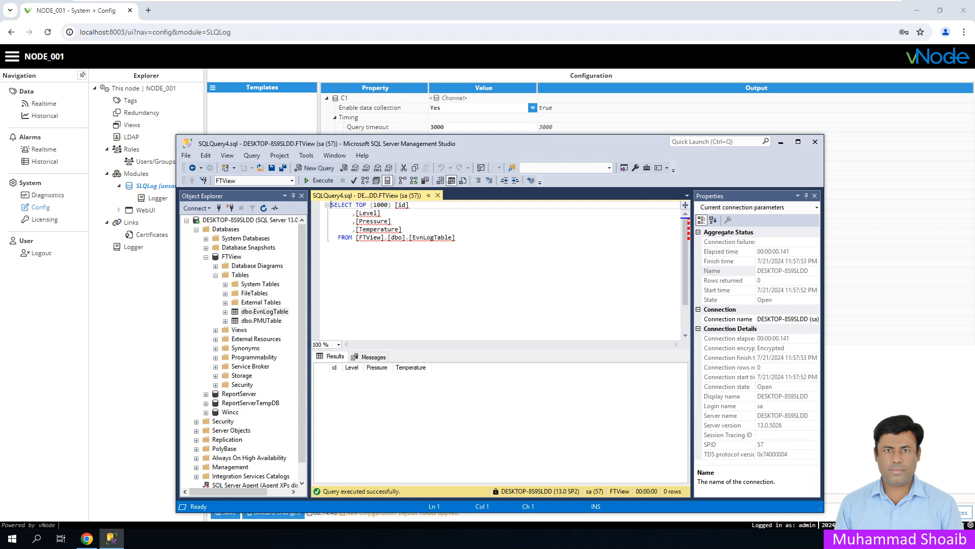
left_click(111, 538)
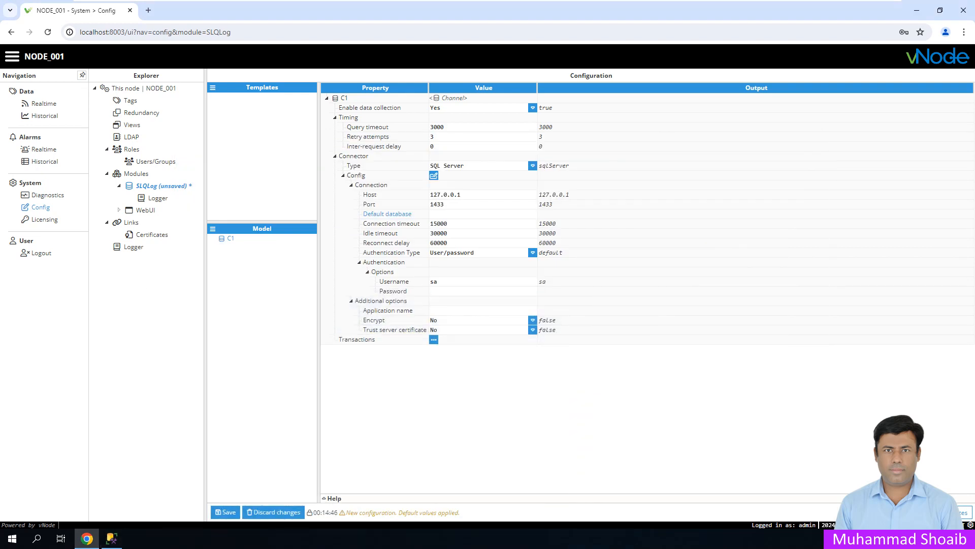
type("FTView")
key("Return")
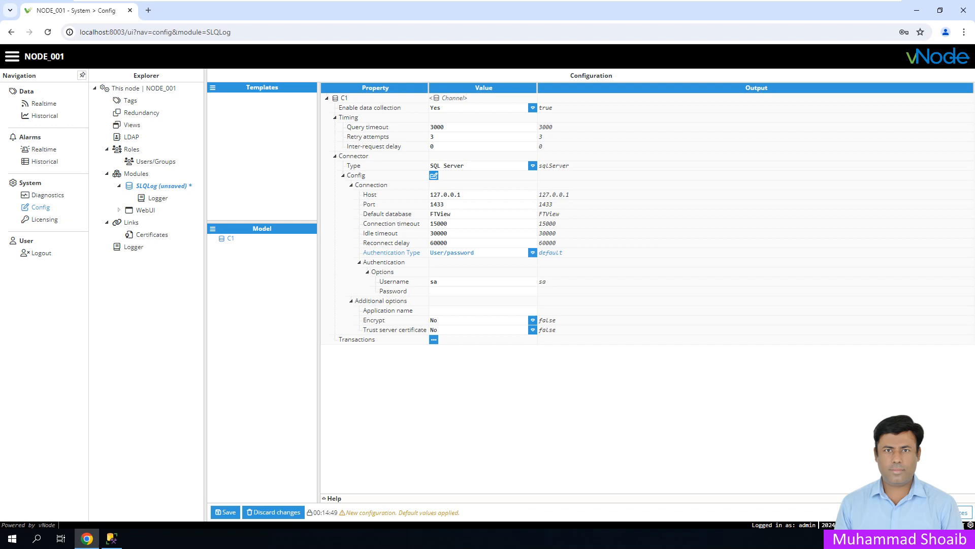
left_click(483, 291)
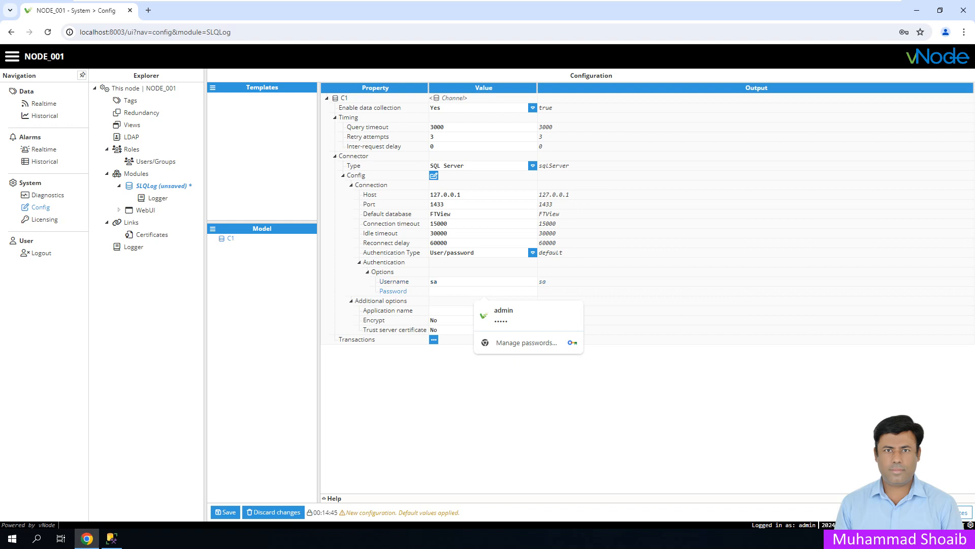
type("•")
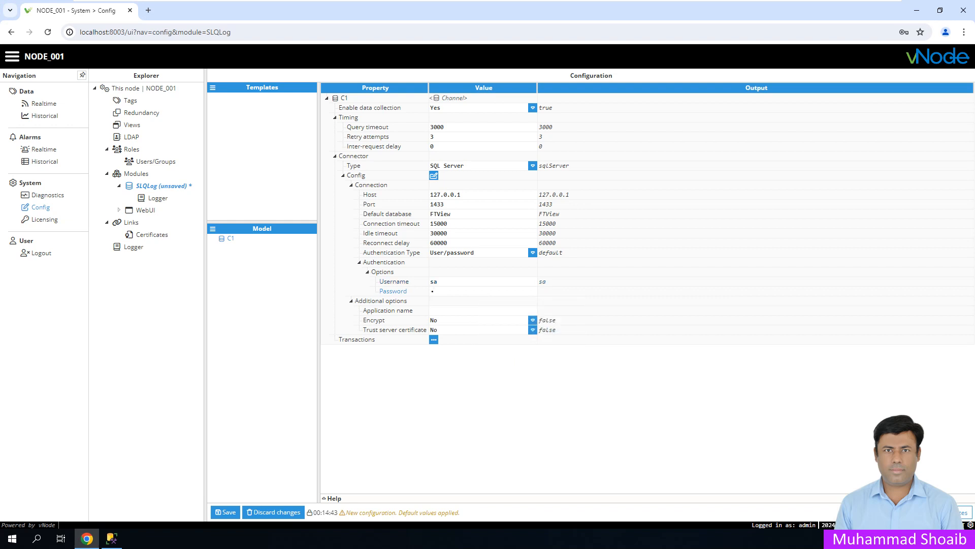
type("•••••••")
- Add a StandardTransaction named T1 to channel C1 and expand its settings
left_click(433, 339)
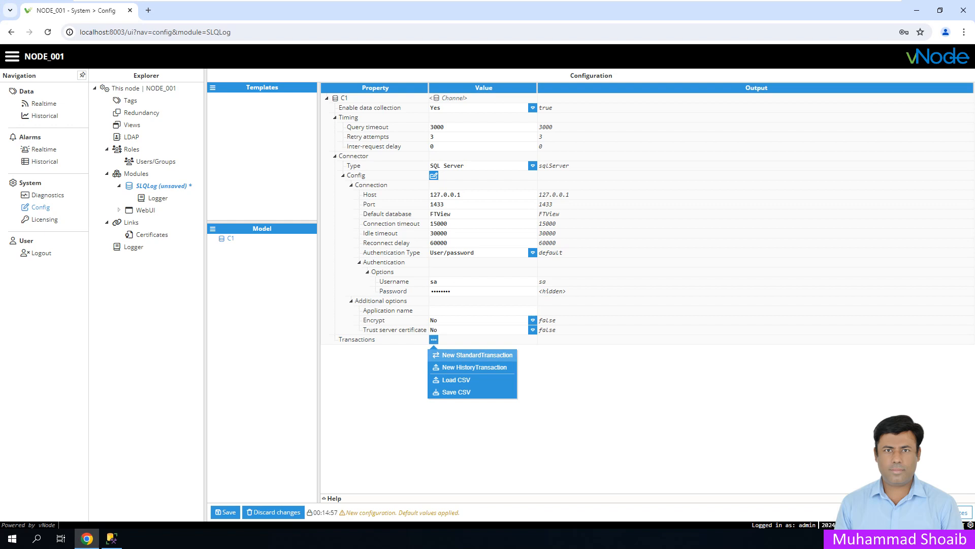
left_click(477, 354)
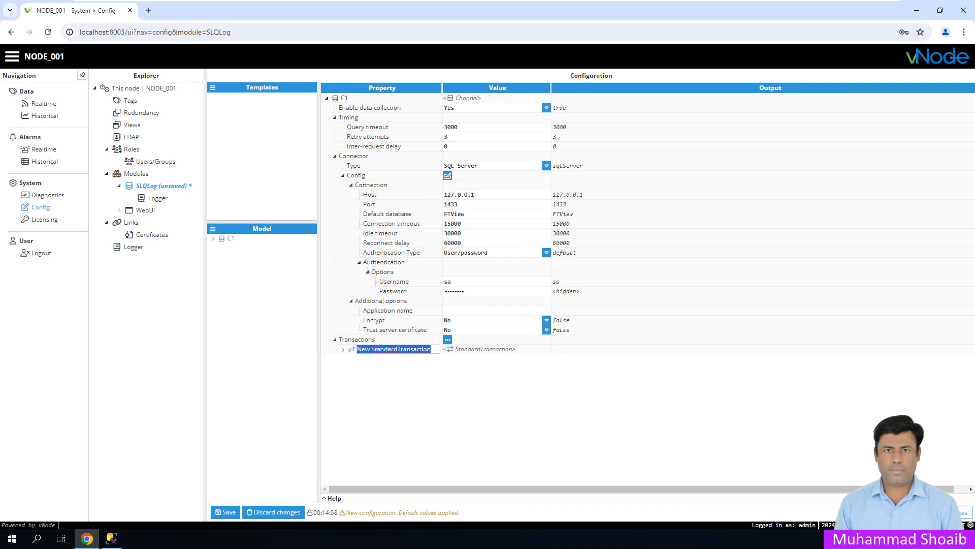
type("T1")
key("Return")
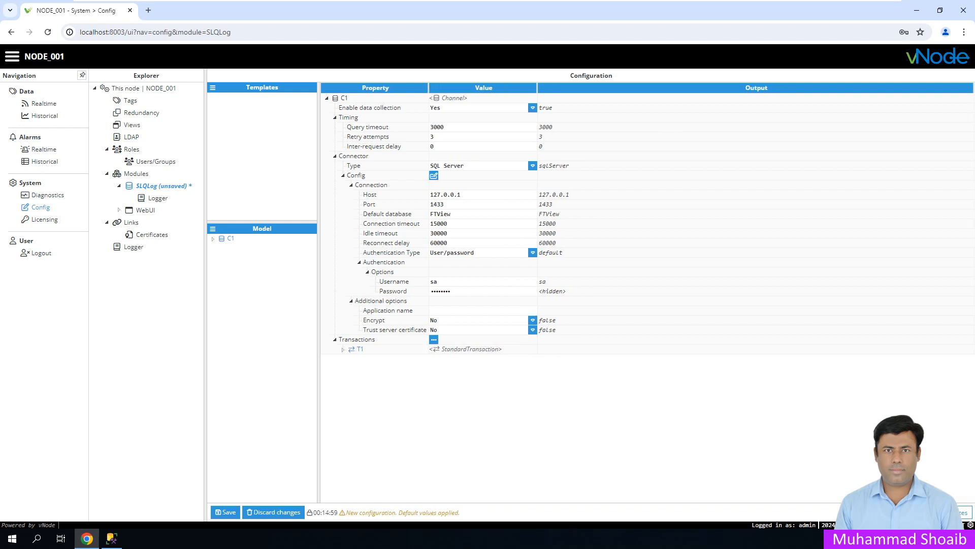
left_click(344, 350)
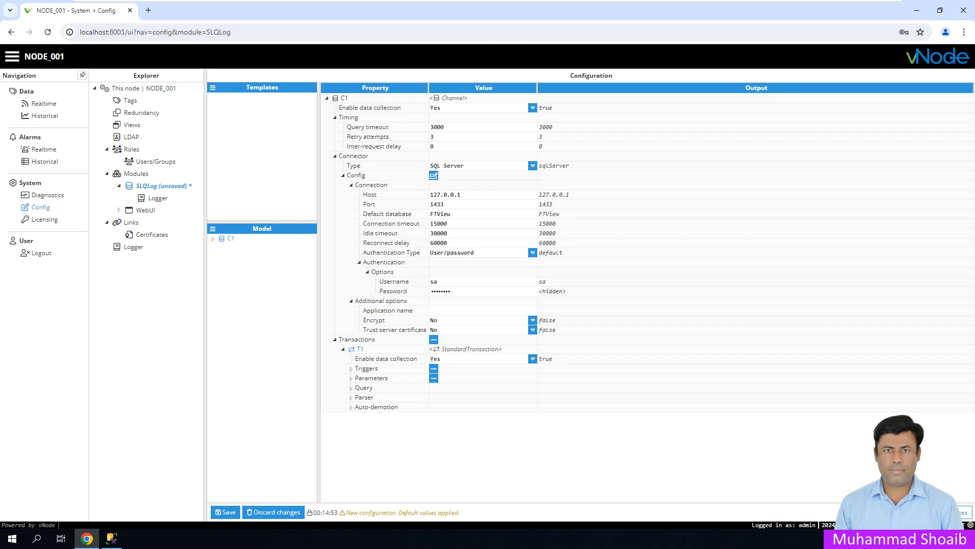
left_click(433, 368)
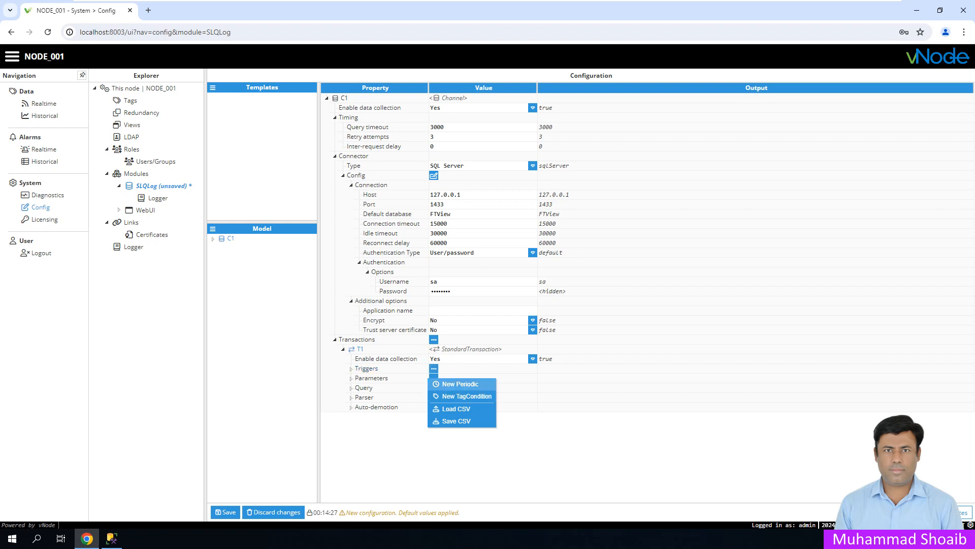
- Give T1 a periodic trigger with the default name and a new parameter Tag1
left_click(460, 384)
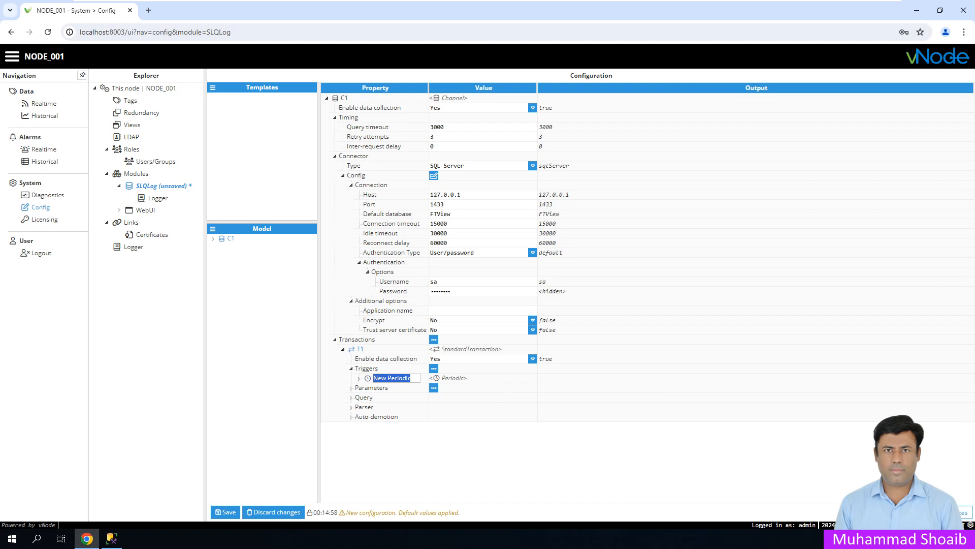
key("Return")
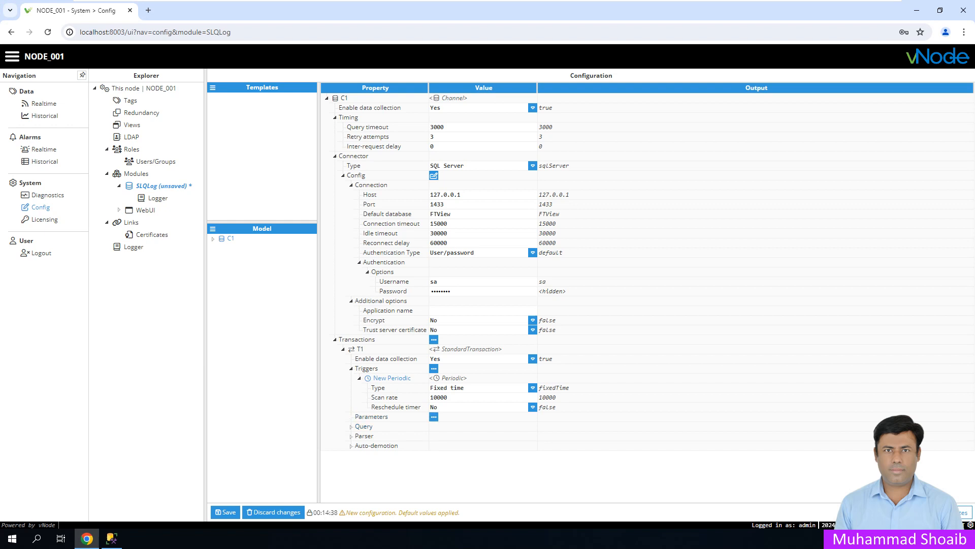
left_click(433, 416)
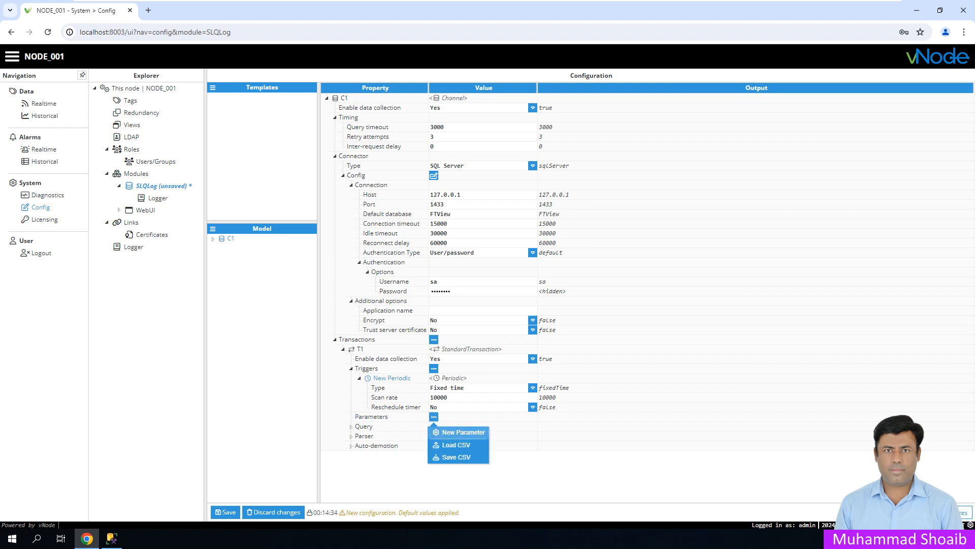
left_click(460, 432)
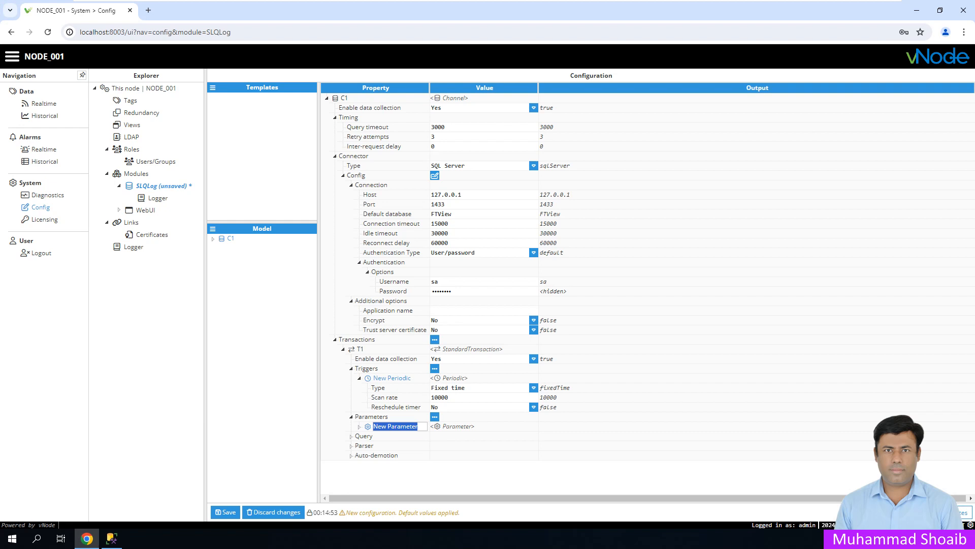
type("Tag")
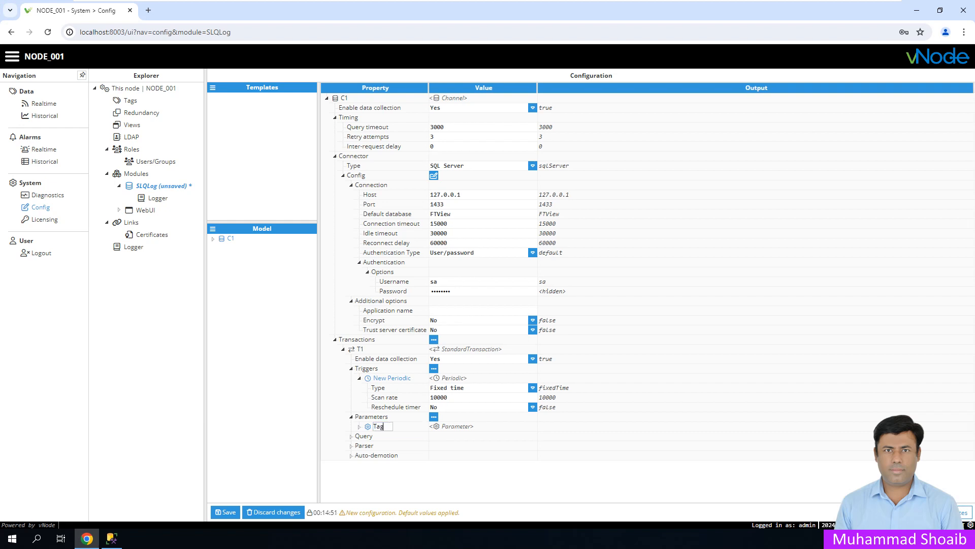
type("1")
key("Return")
- Rename the parameter to lowercase tag1 and check the table columns in SSMS
right_click(379, 427)
left_click(386, 442)
key("Down")
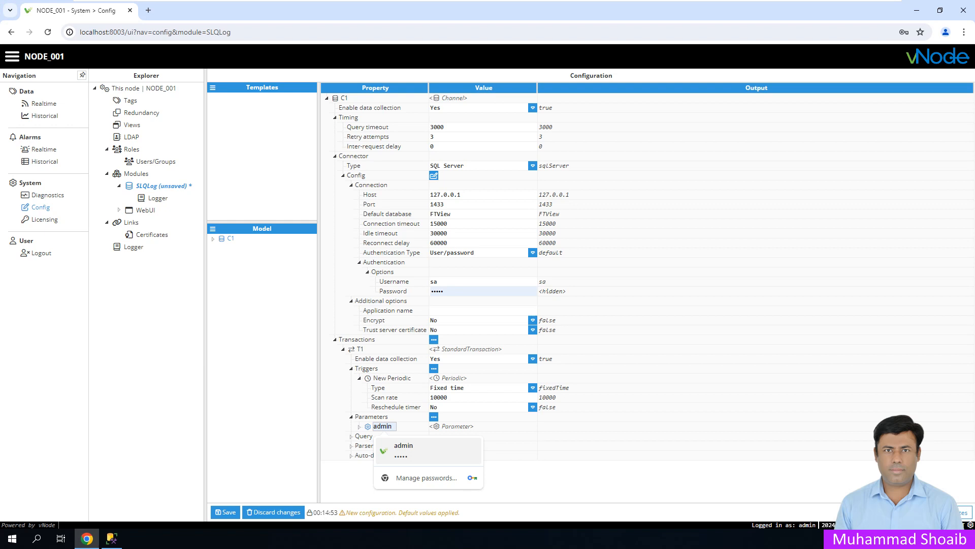
key("BackSpace")
type("t")
key("Return")
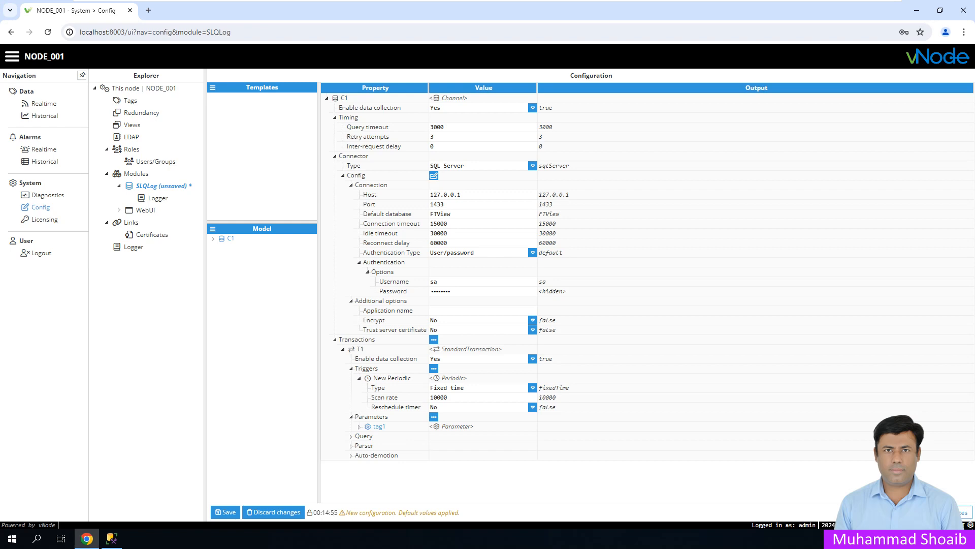
left_click(112, 537)
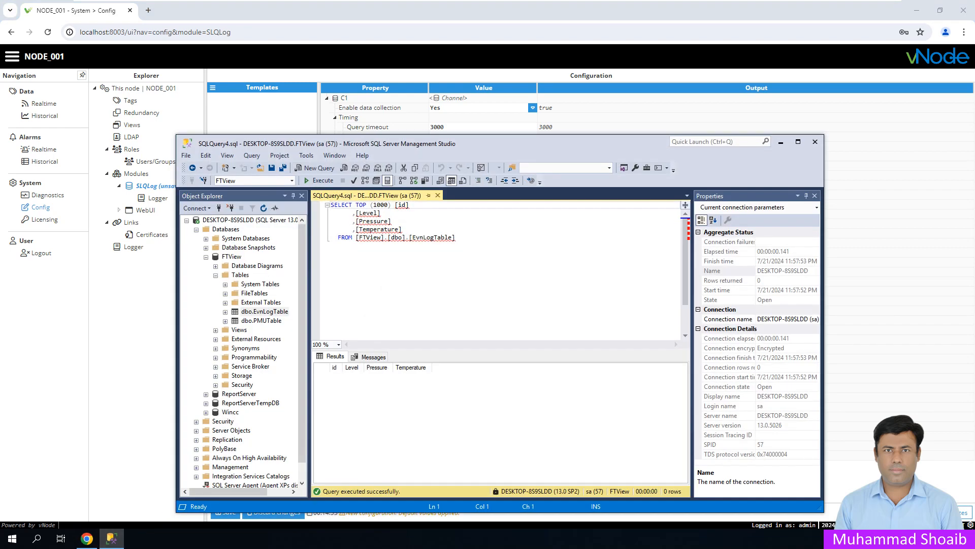
left_click(111, 538)
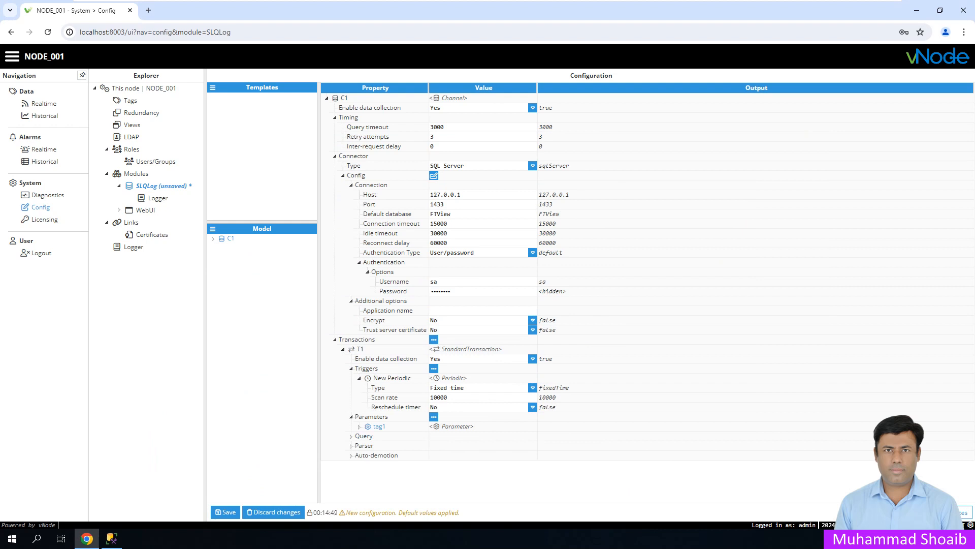
- Delete the empty tag1 parameter, then save SLQLog and confirm the module restart
left_click(359, 426)
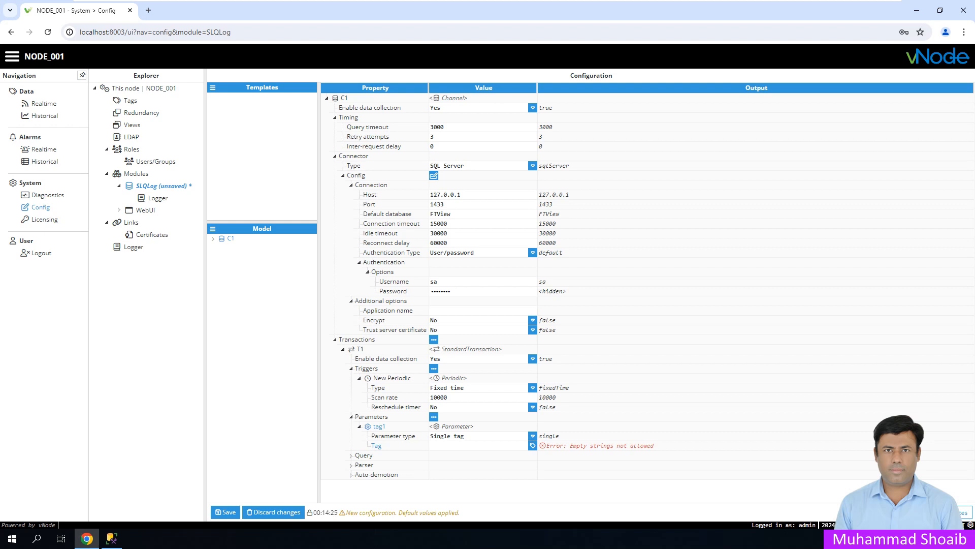
left_click(225, 512)
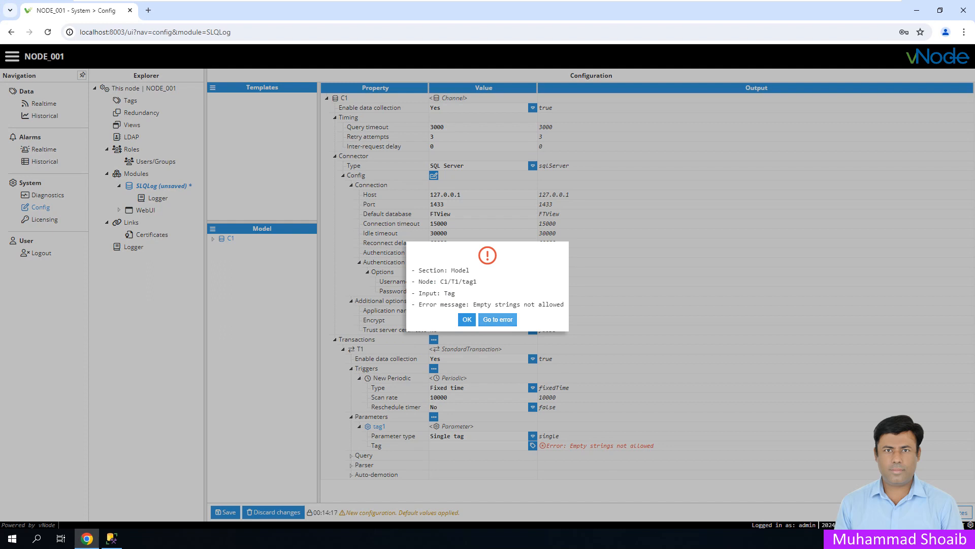
left_click(498, 319)
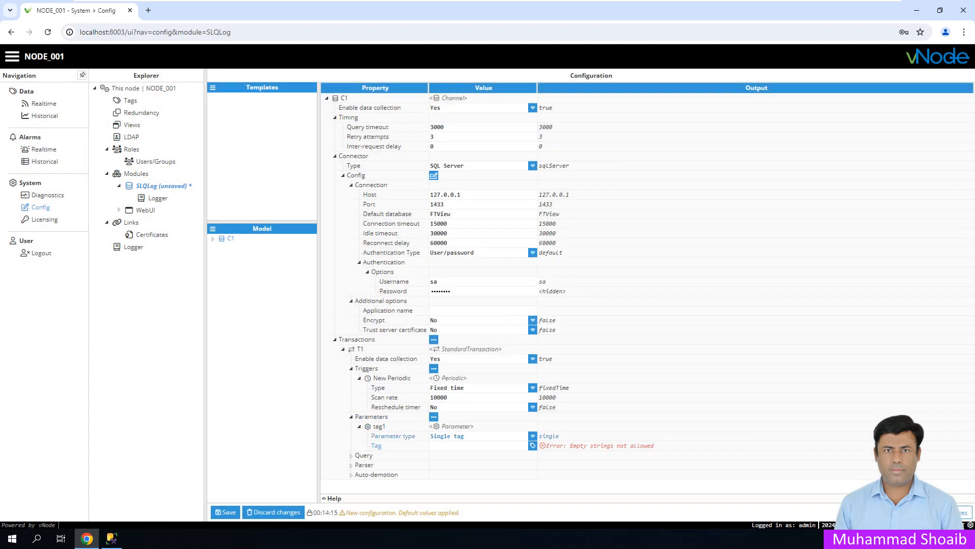
right_click(378, 427)
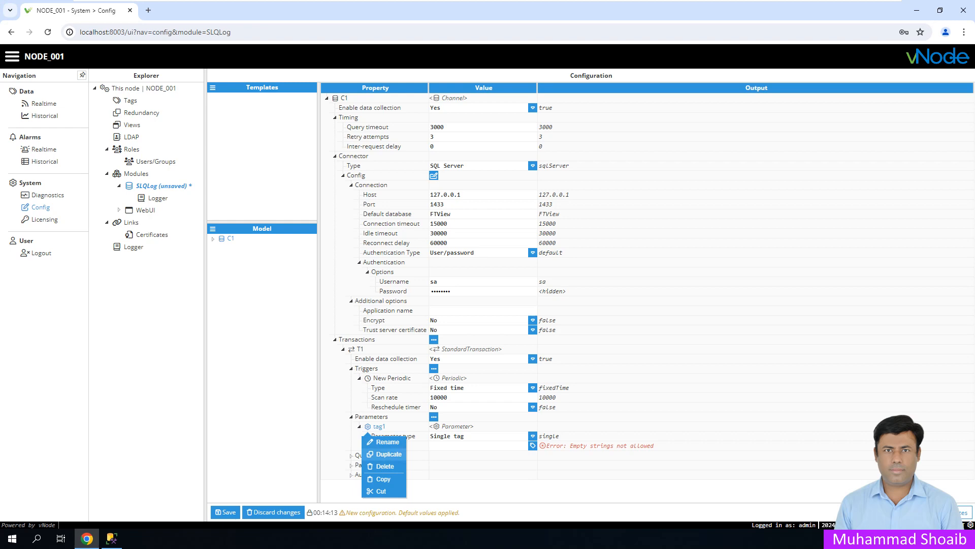
left_click(385, 465)
left_click(225, 512)
left_click(461, 308)
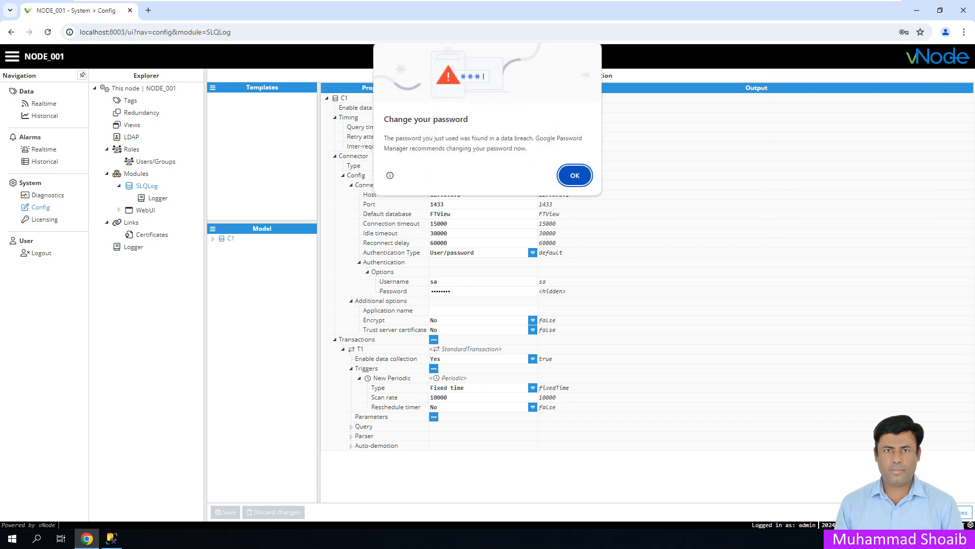
left_click(575, 174)
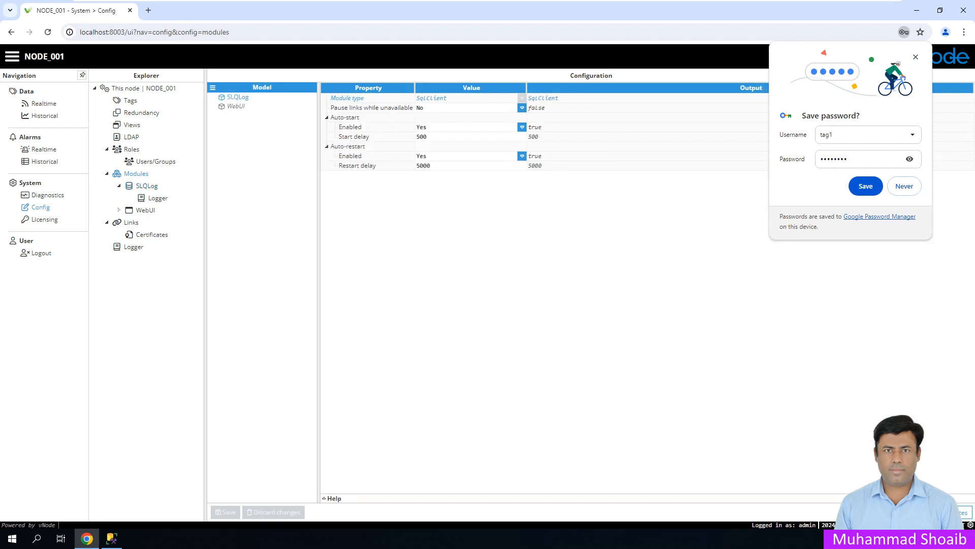
- Add a new module named MobbusC1 to the node
left_click(865, 185)
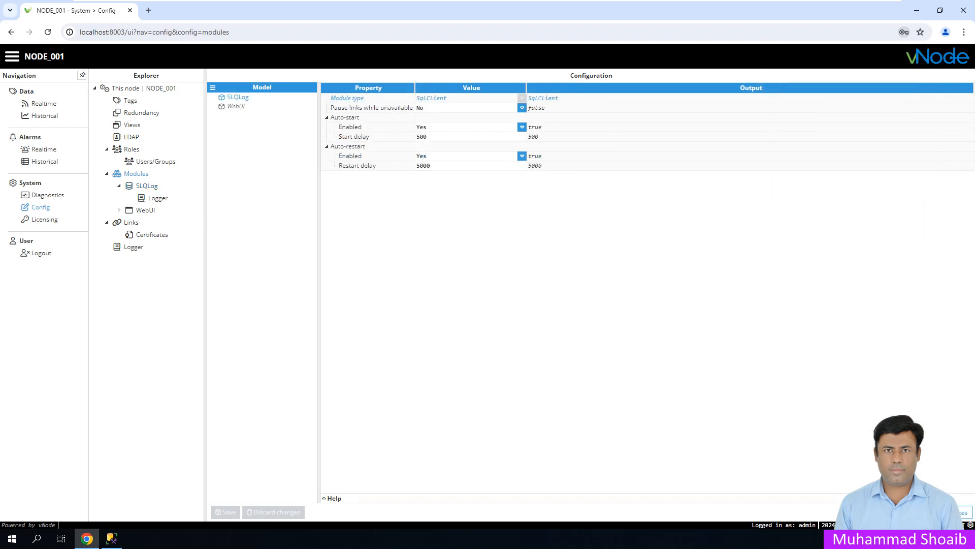
left_click(213, 88)
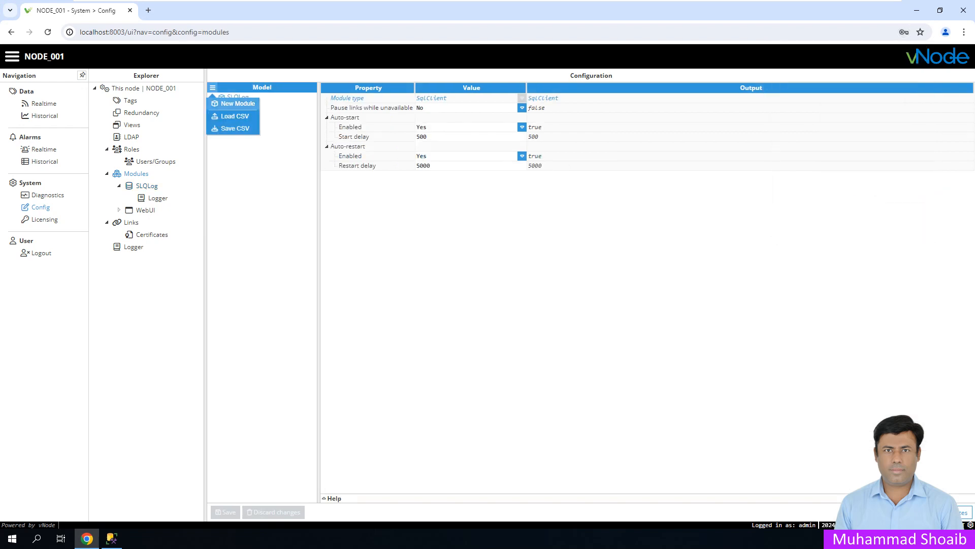
left_click(238, 104)
type("M")
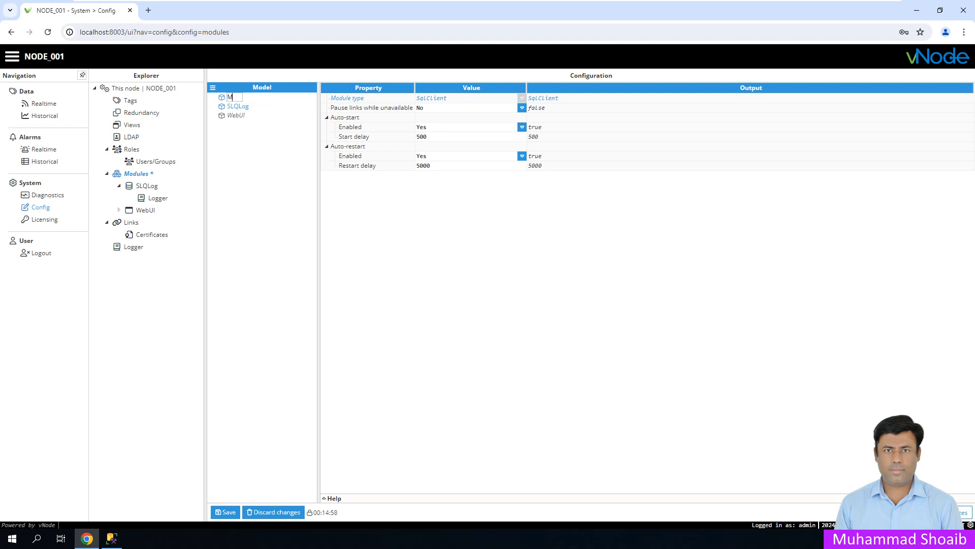
type("obbusC1")
key("Return")
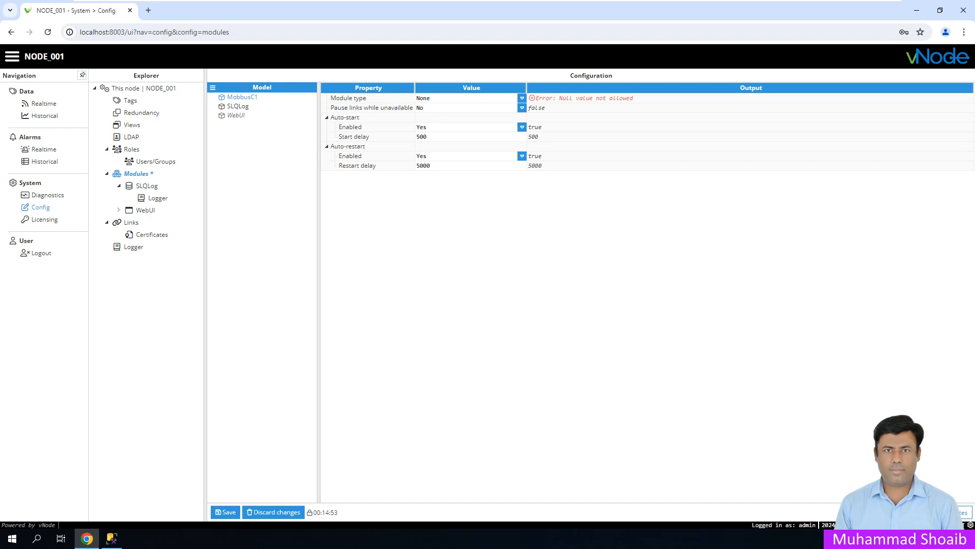
- Set MobbusC1's module type to ModbusClient, save, and open its configuration
left_click(522, 98)
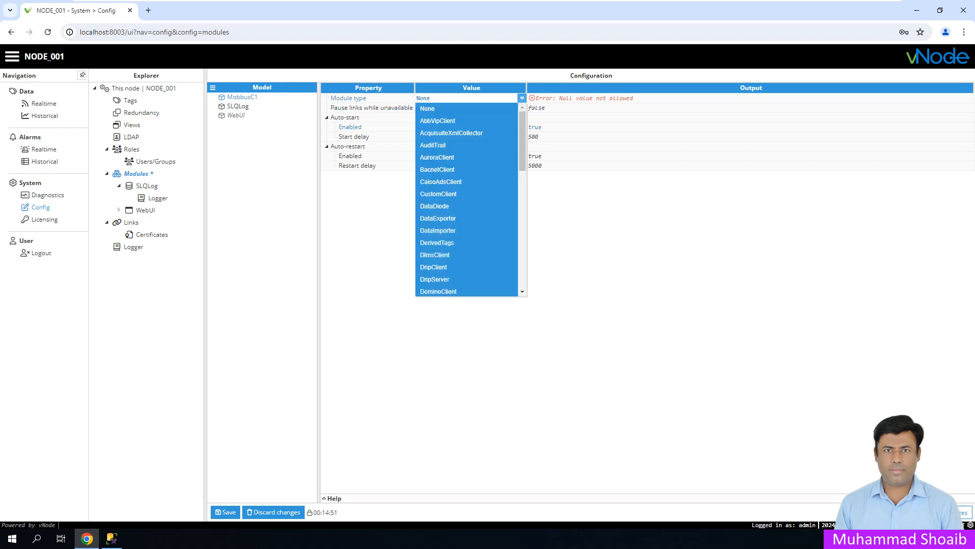
scroll(468, 198, "down", 6)
scroll(468, 198, "down", 1)
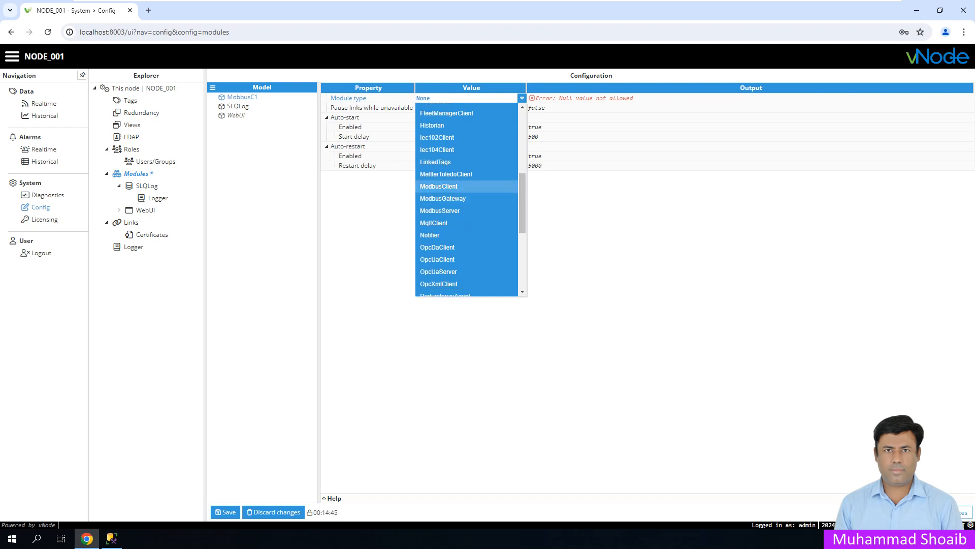
left_click(438, 186)
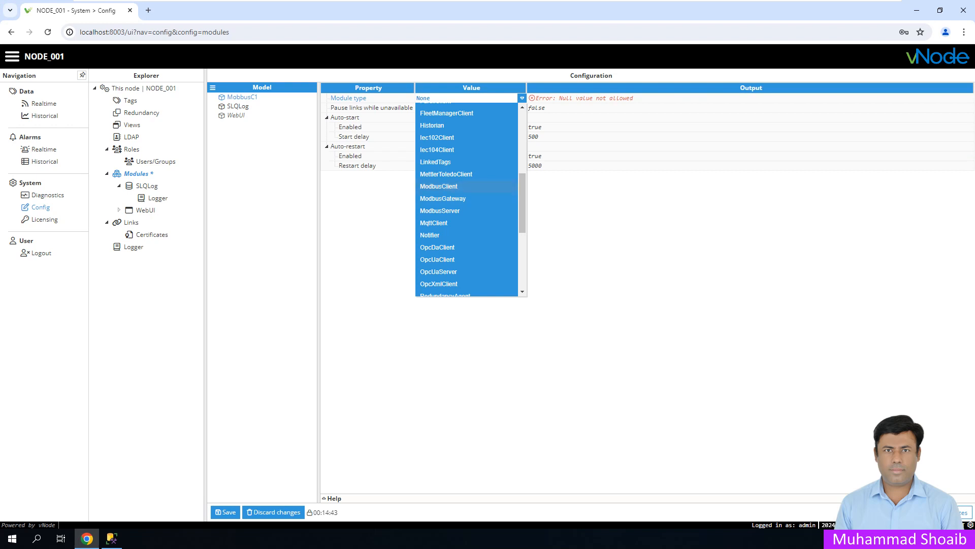
left_click(225, 512)
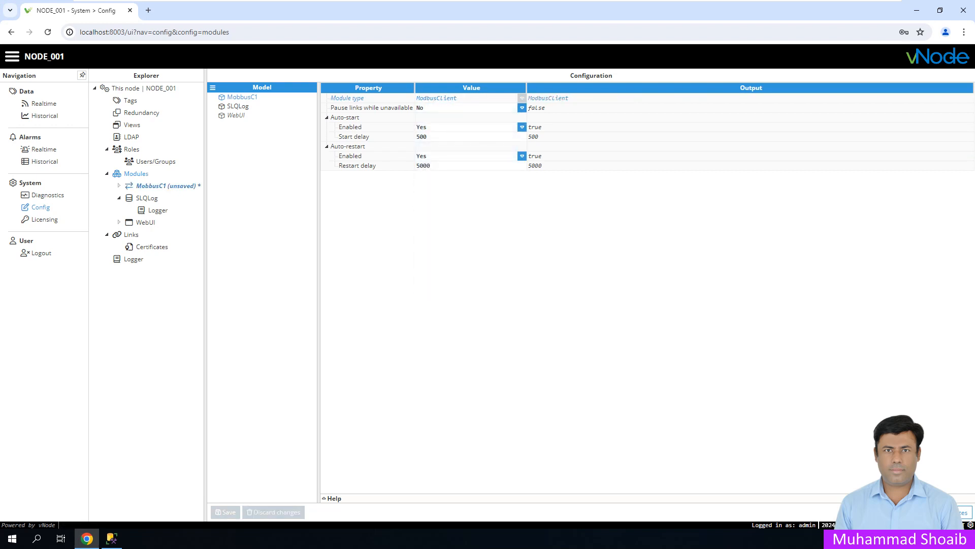
left_click(166, 186)
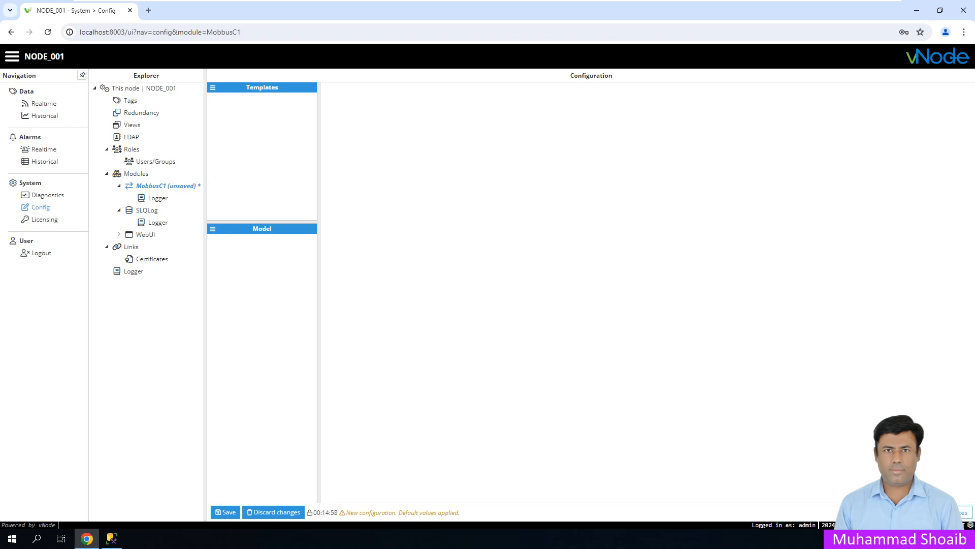
- Create a new channel named C1 in the MobbusC1 module
left_click(213, 229)
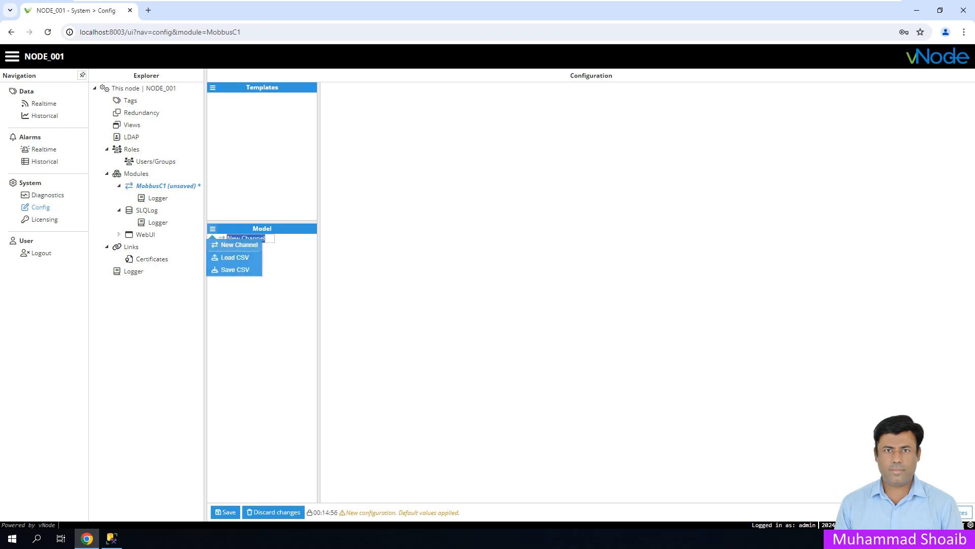
type("C1")
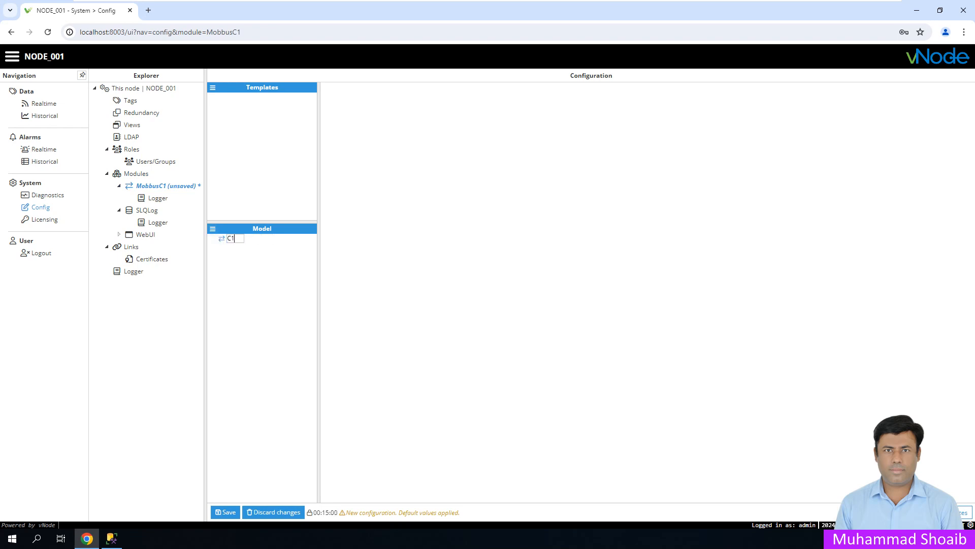
key("Return")
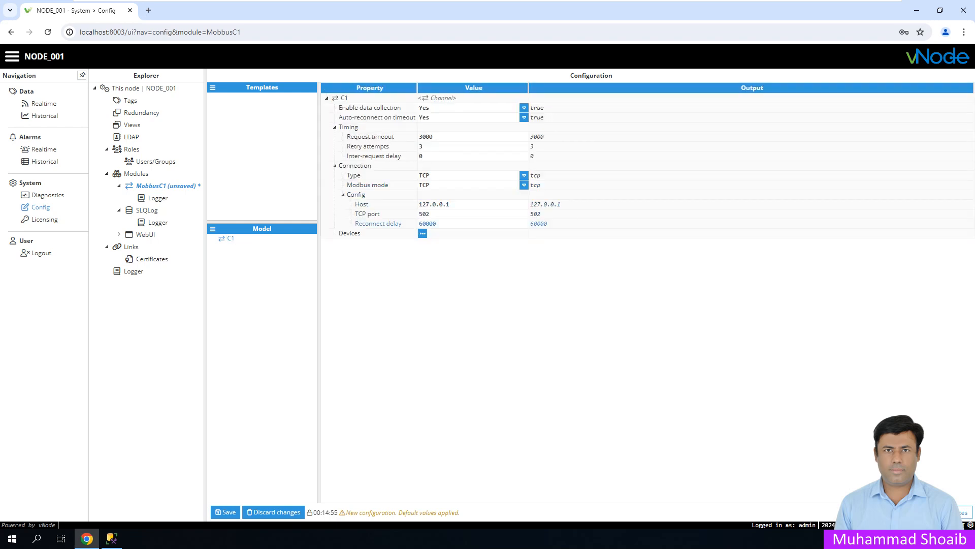
- Add device D1 to channel C1, then save the module configuration and accept the restart
left_click(422, 233)
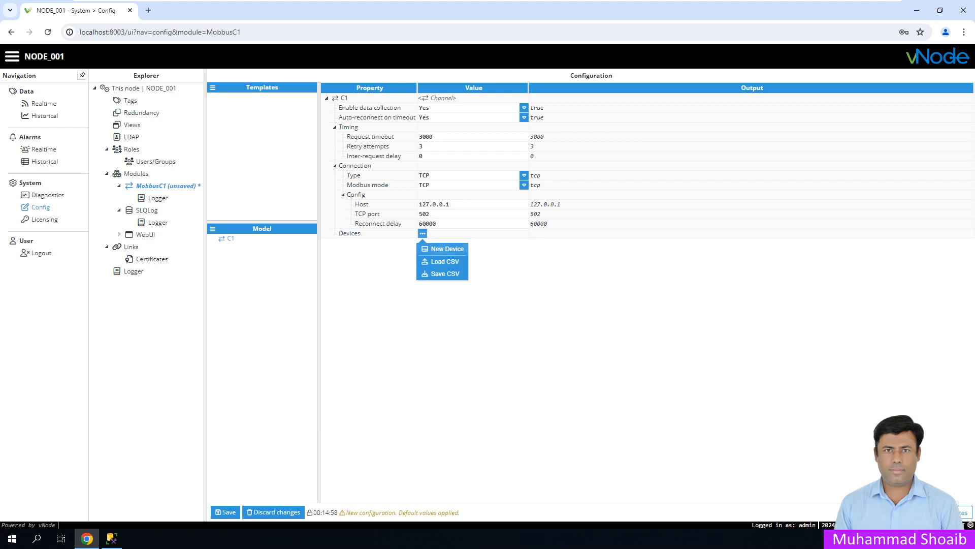
left_click(442, 247)
type("D1")
key("Return")
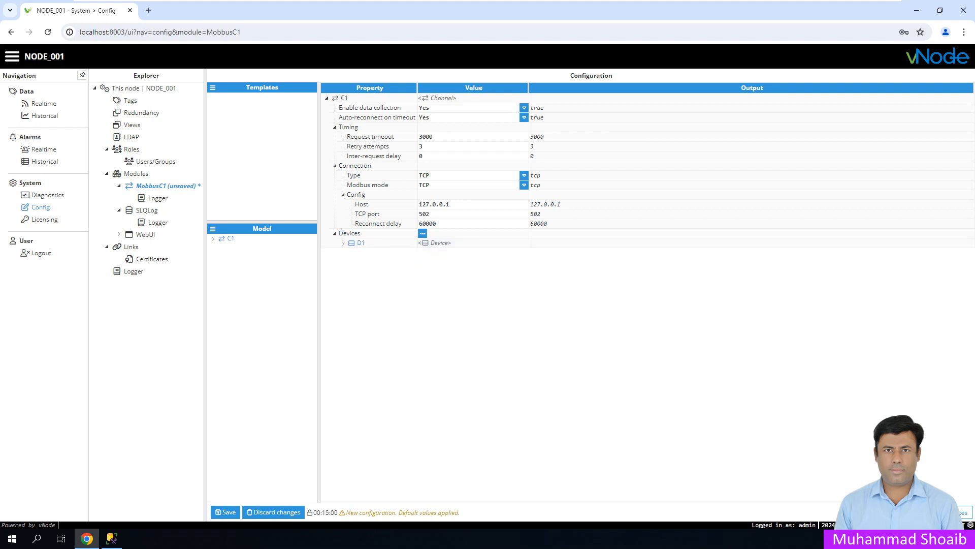
left_click(343, 243)
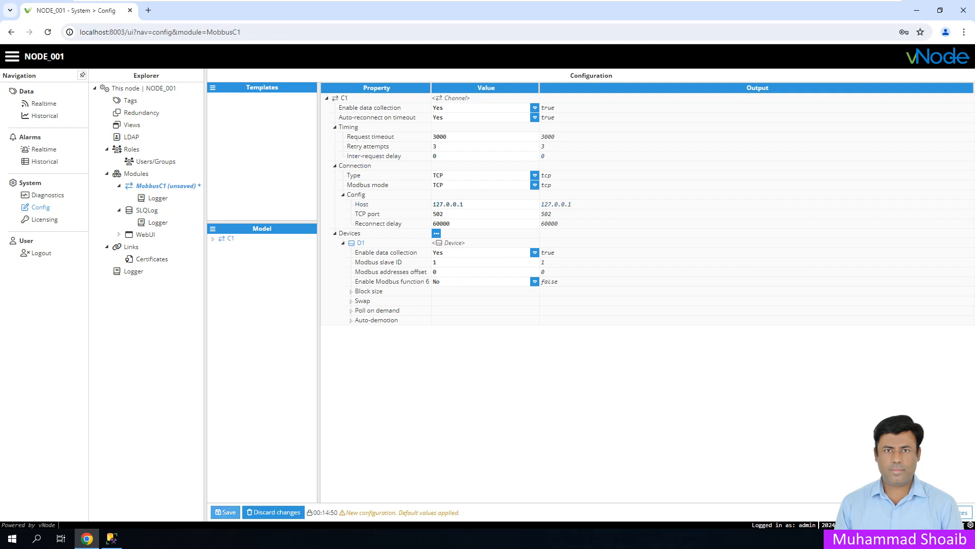
left_click(225, 511)
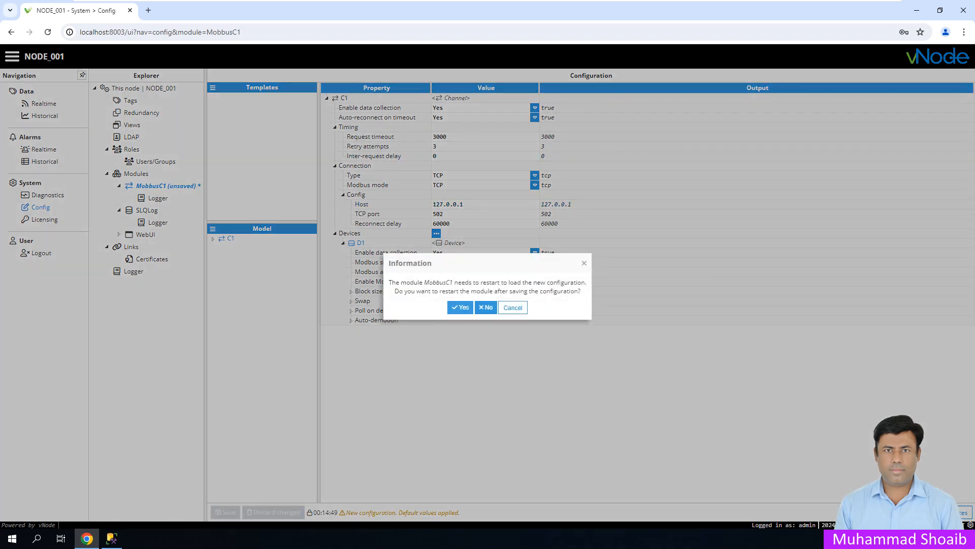
left_click(461, 307)
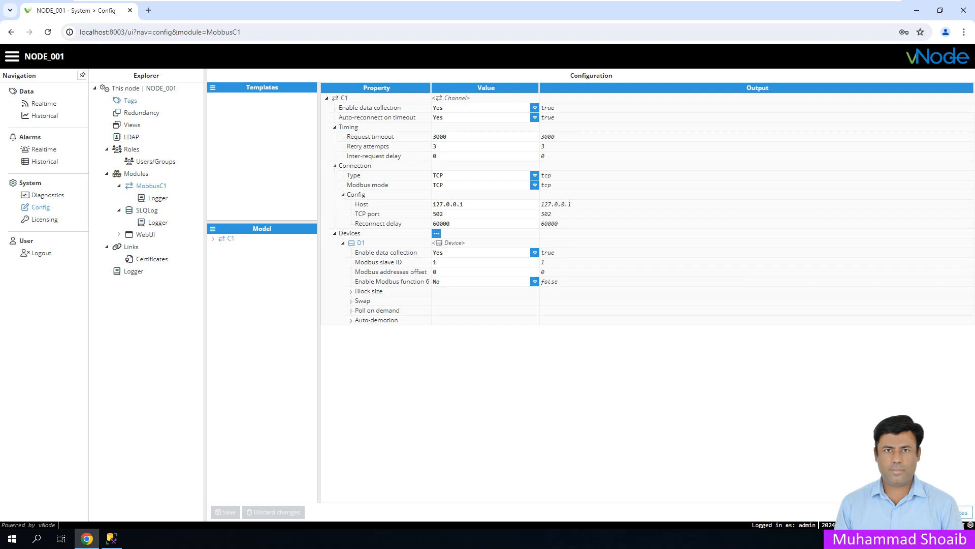
- In the Tags configuration, add a new group under the root and name it ModbusC1
left_click(130, 100)
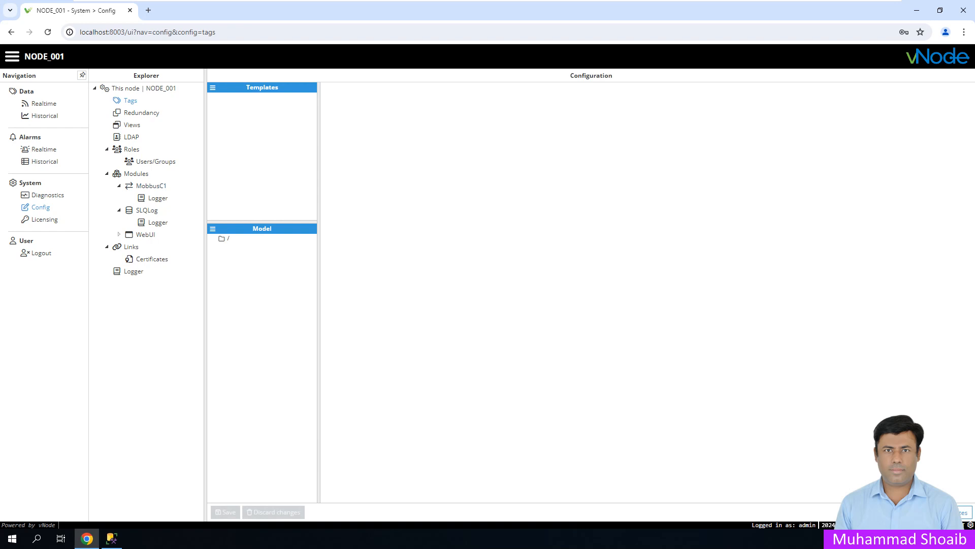
left_click(212, 228)
left_click(230, 240)
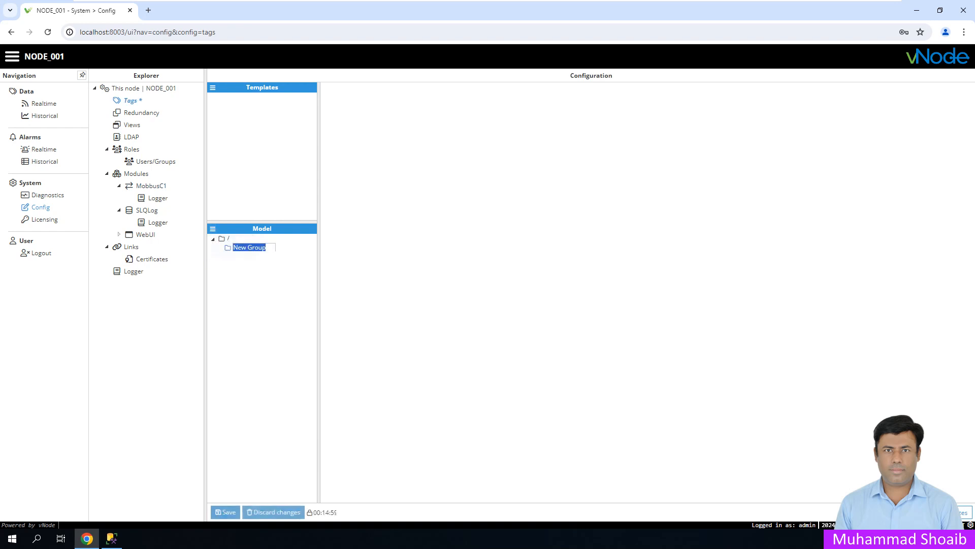
type("Mb")
key("BackSpace")
type("odbus")
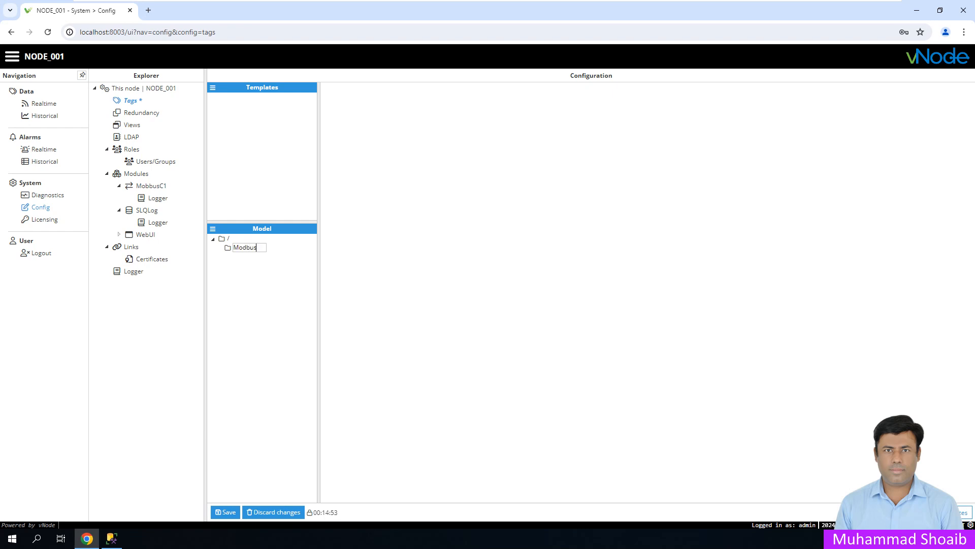
type("C1")
- Commit the ModbusC1 group name and create a tag named Level inside it
key("Return")
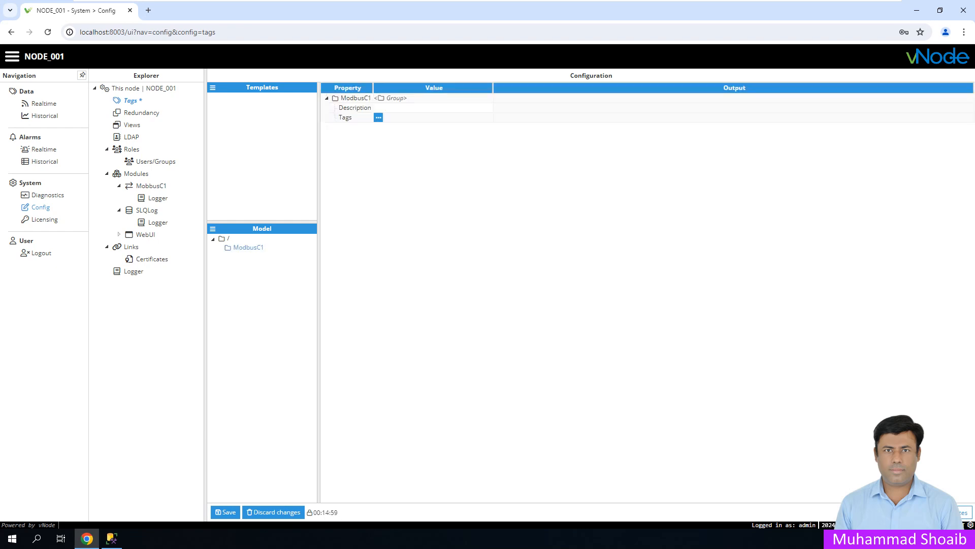
right_click(248, 248)
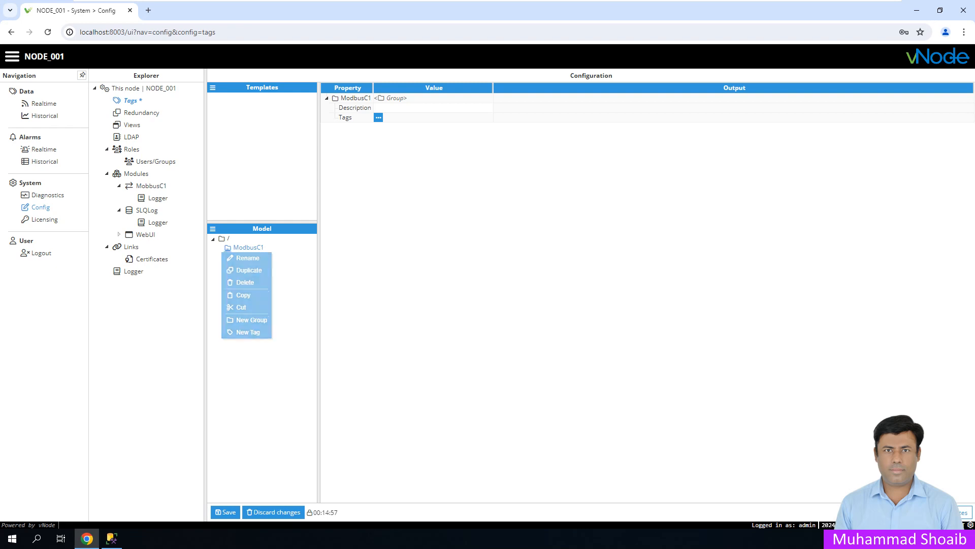
left_click(249, 338)
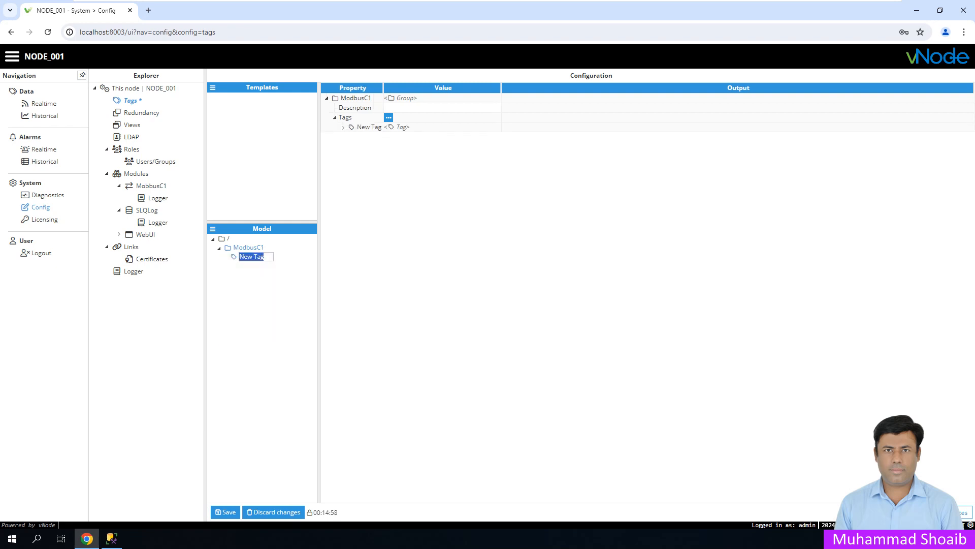
type("Level")
key("Return")
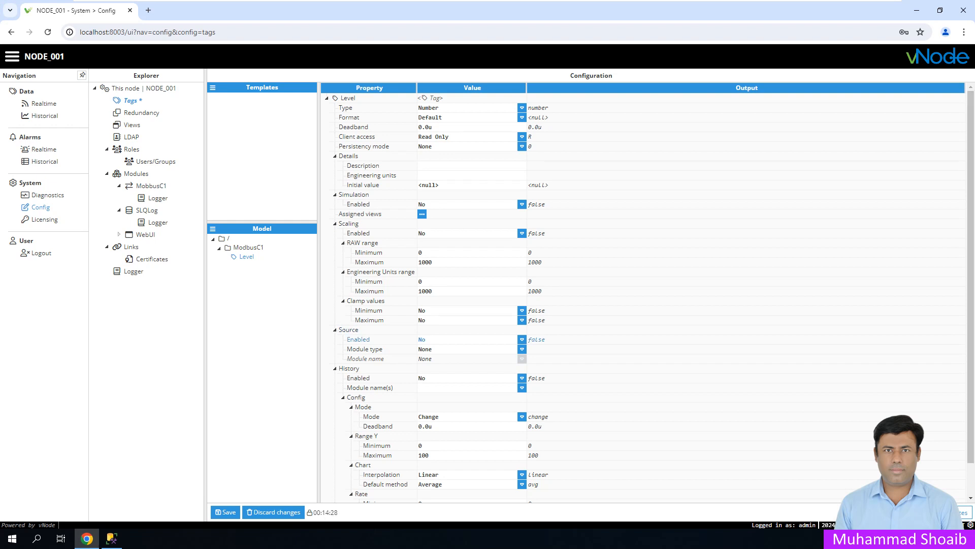
- Enable Level's data source with module type ModbusClient and module MobbusC1
left_click(521, 339)
left_click(437, 347)
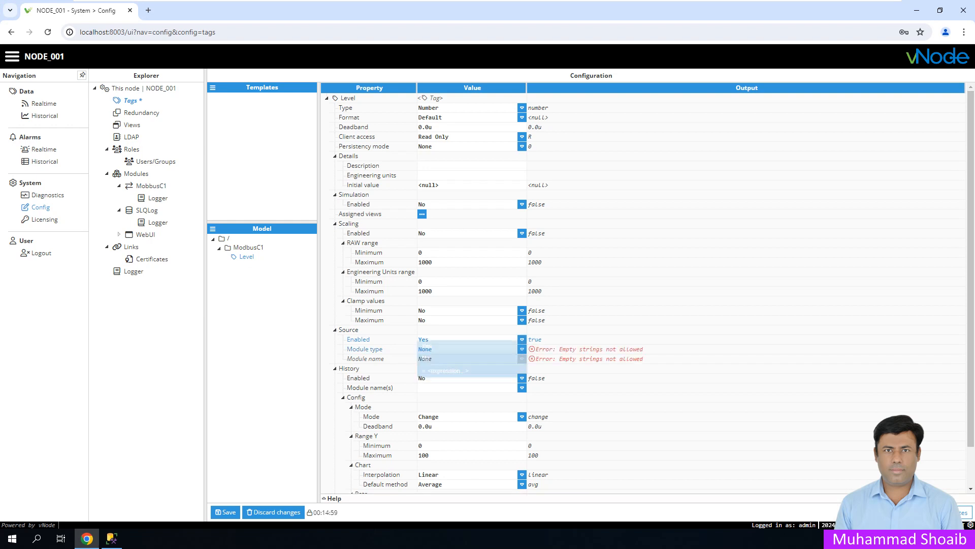
left_click(521, 349)
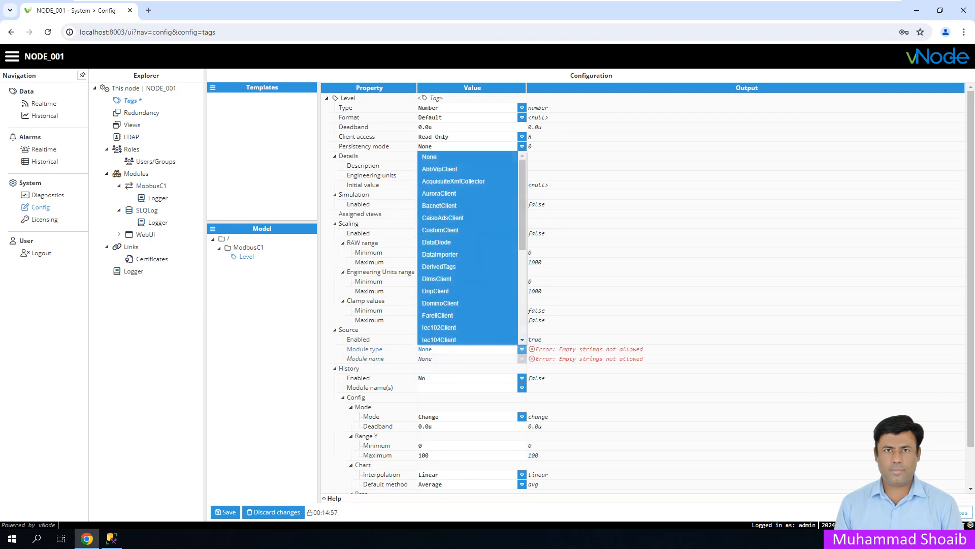
scroll(467, 249, "down", 1)
scroll(467, 249, "down", 4)
scroll(467, 248, "down", 3)
scroll(467, 249, "up", 3)
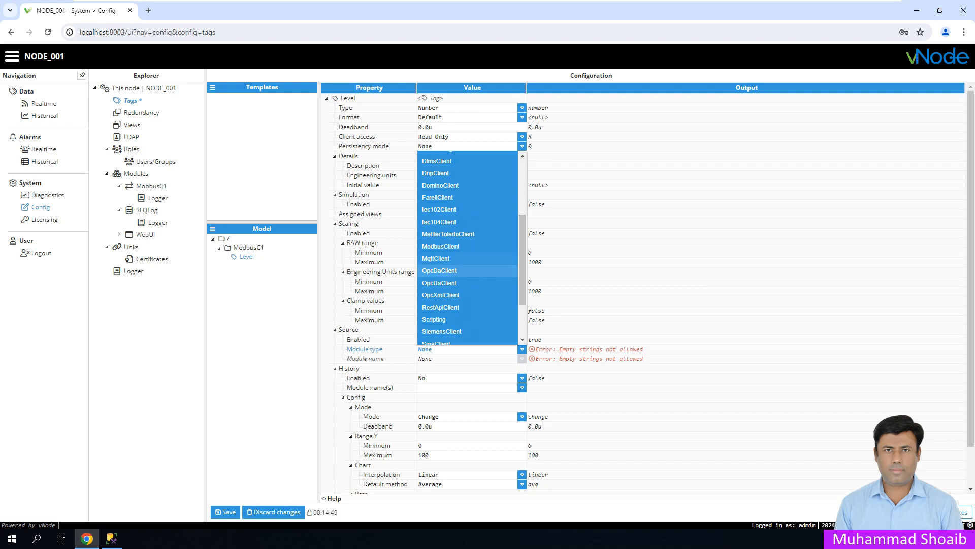
left_click(440, 246)
left_click(522, 359)
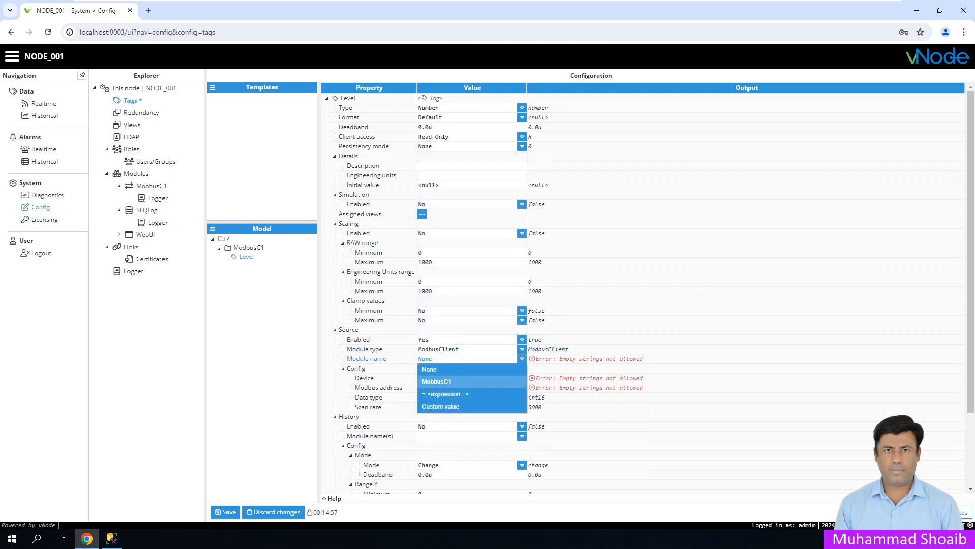
left_click(437, 381)
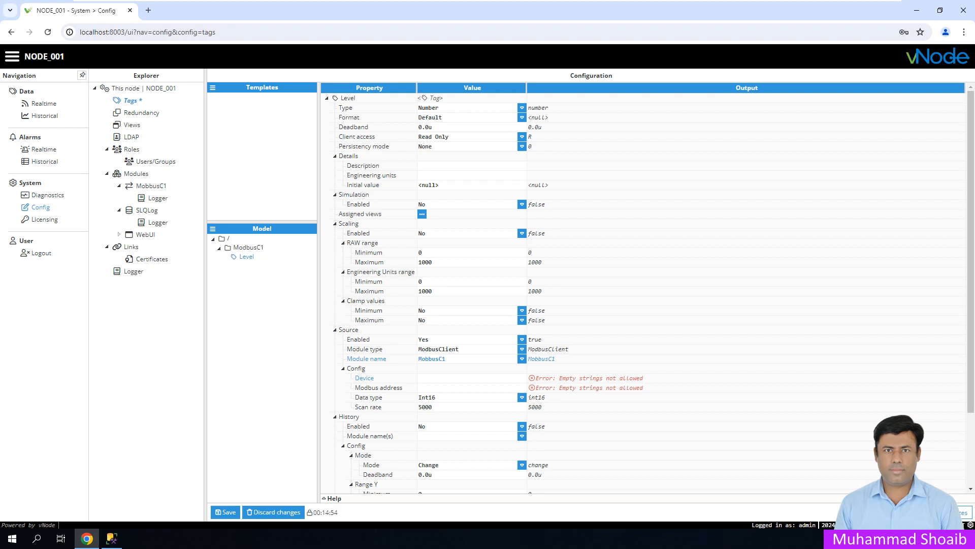
left_click(442, 378)
left_click(333, 498)
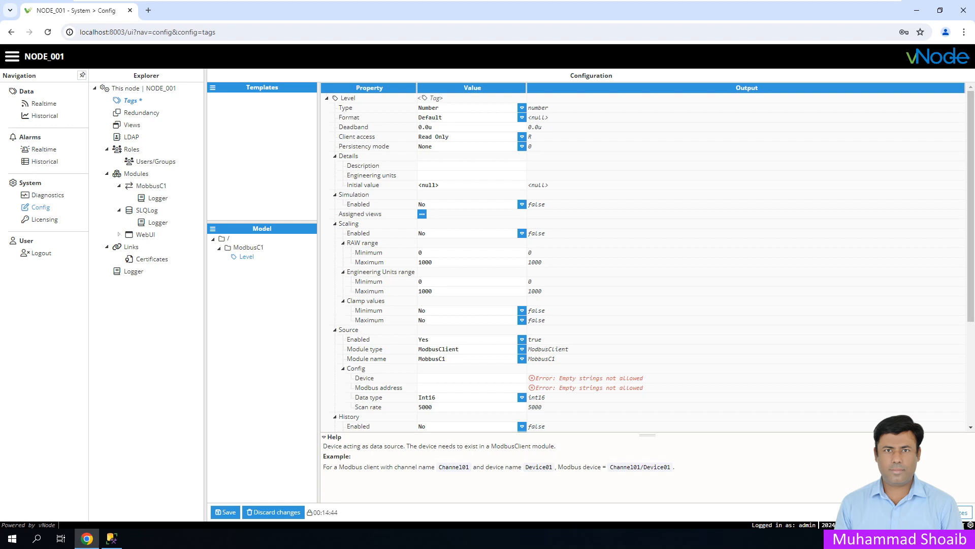
left_click_drag(610, 466, 667, 467)
left_click(419, 378)
type("C1/D1")
left_click(420, 387)
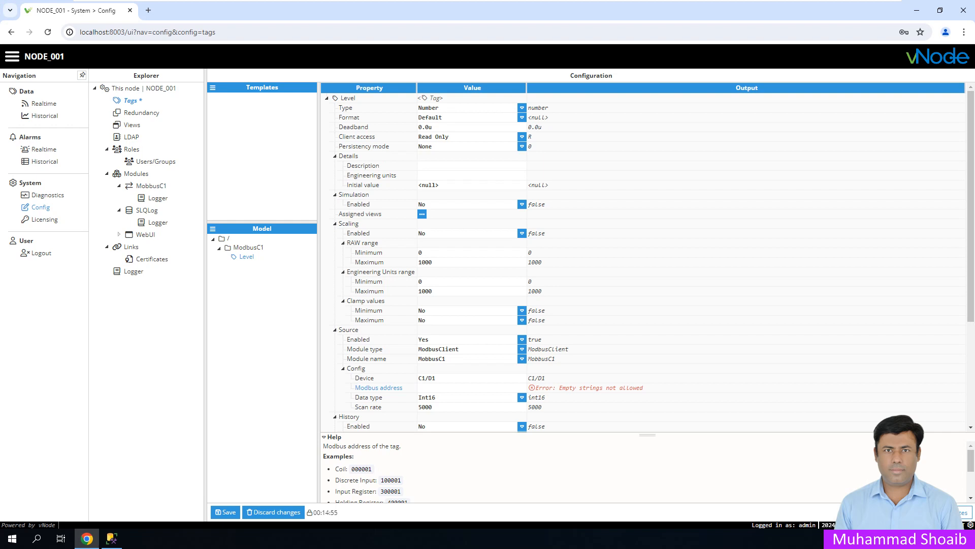
type("40100")
left_click(457, 426)
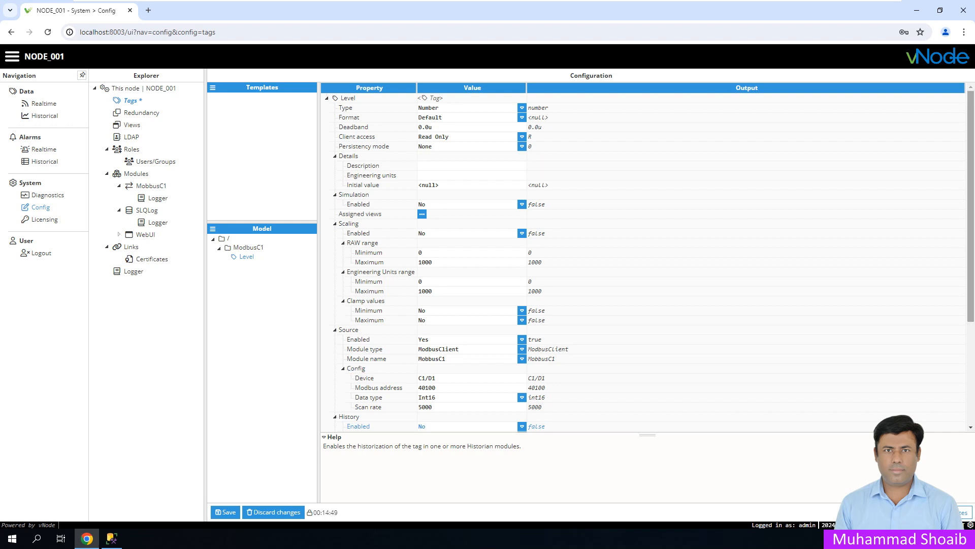
- Duplicate the Level tag as Pressure, then duplicate Pressure as Temp
right_click(247, 256)
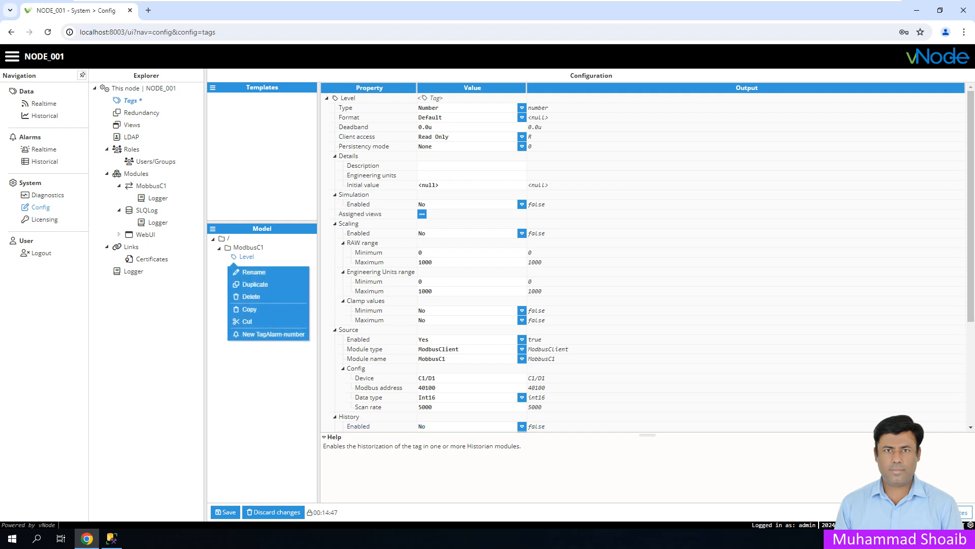
left_click(258, 284)
type("Pressure")
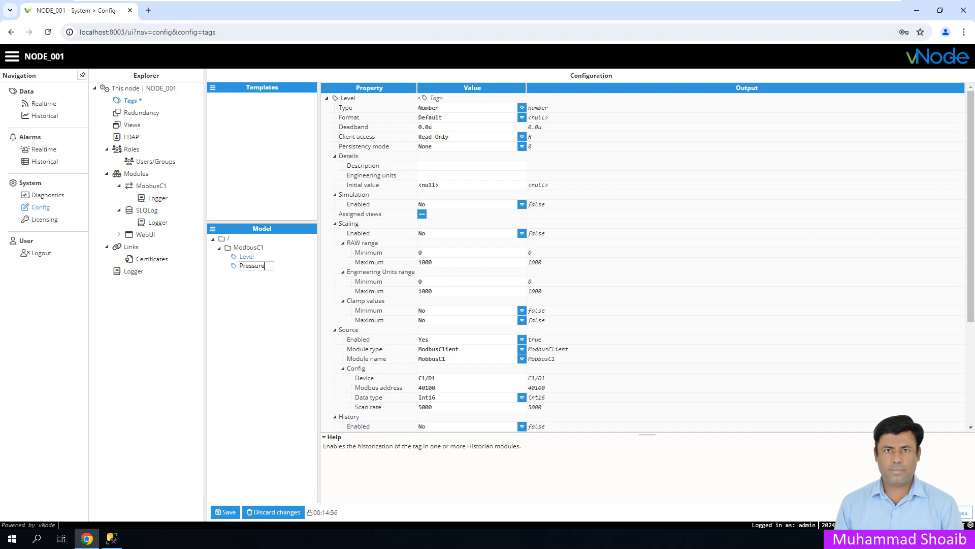
key("Return")
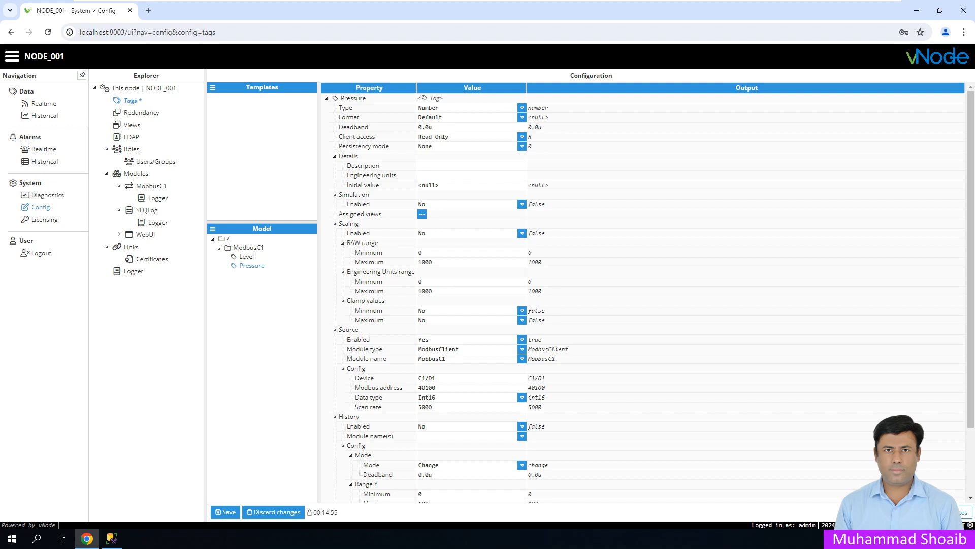
right_click(251, 266)
left_click(266, 293)
type("Temp")
key("Return")
- Set Pressure's Modbus address to 40101 and Temp's to 40102, then save the tags
left_click(252, 266)
left_click(426, 388)
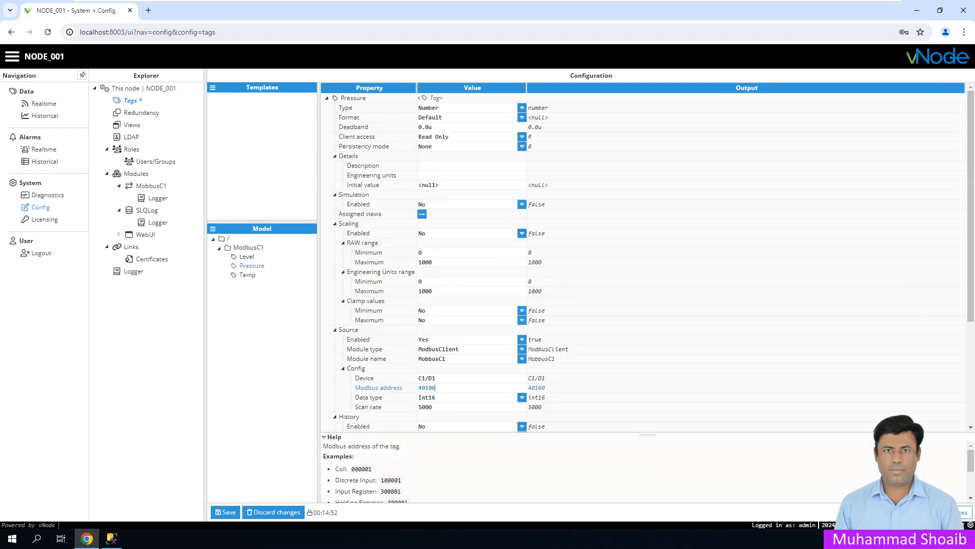
key("BackSpace")
type("1")
key("Return")
left_click(248, 275)
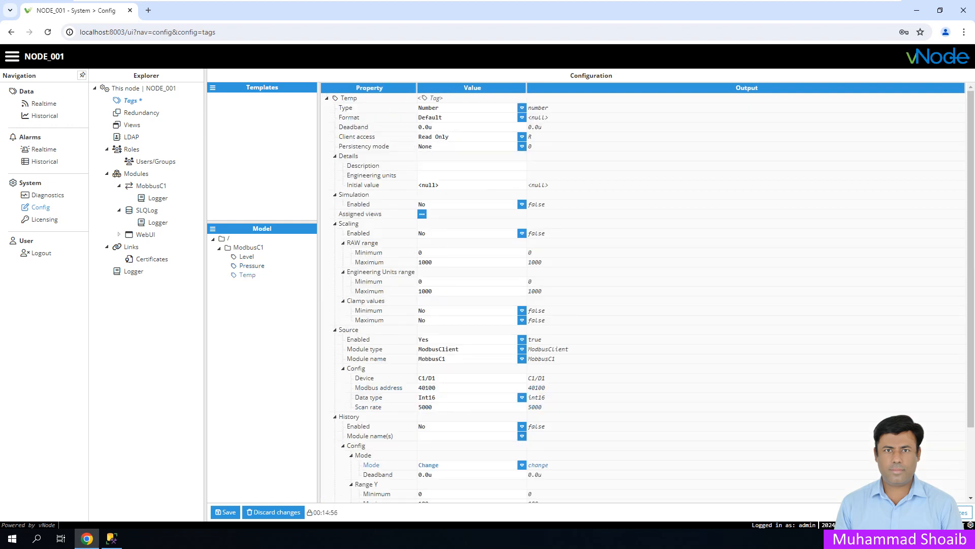
left_click(436, 387)
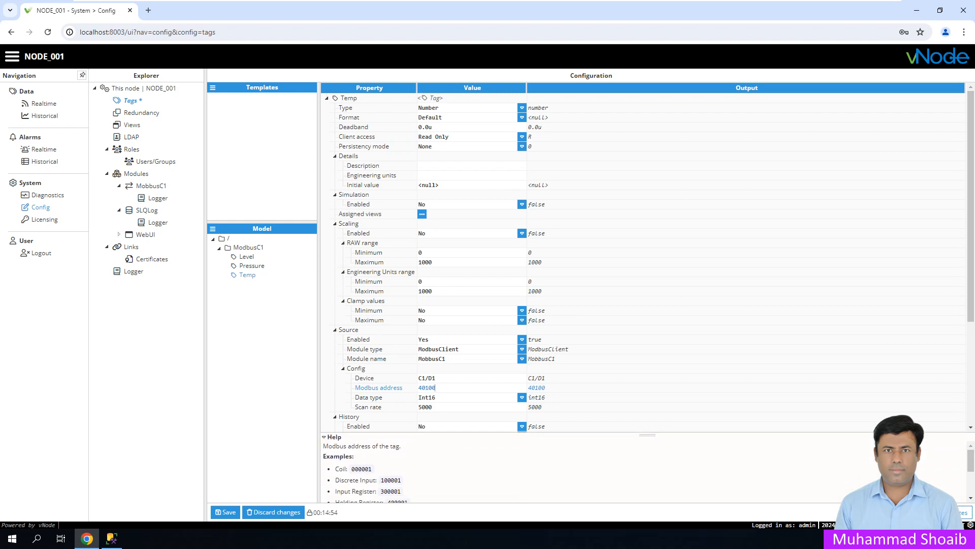
key("BackSpace")
type("2")
left_click(225, 512)
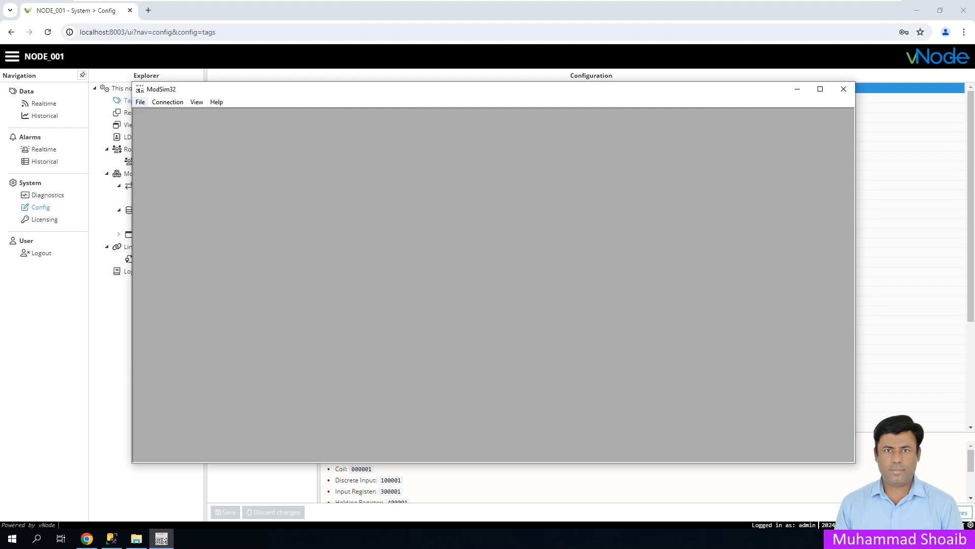
- Create a new register sheet in ModSim32 and connect it as a Modbus/TCP server
left_click(140, 102)
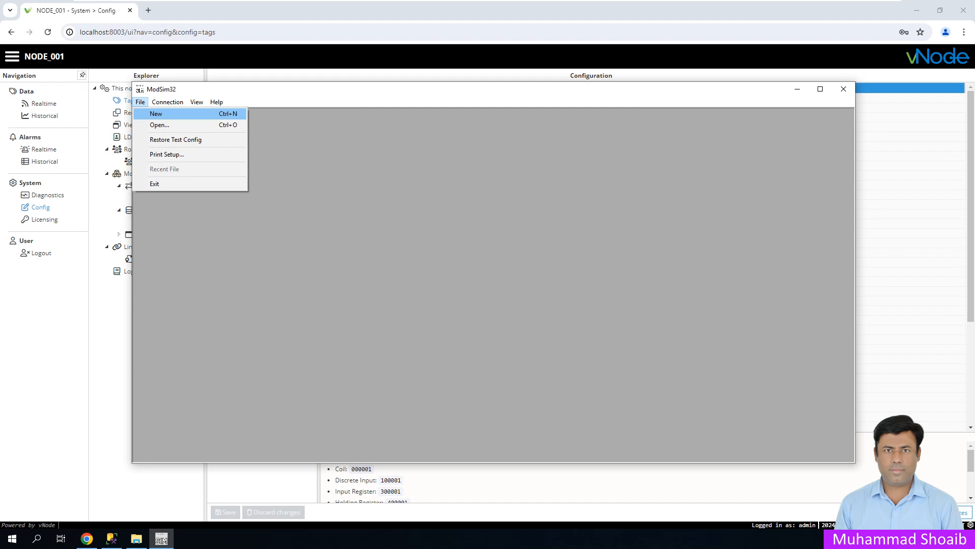
left_click(156, 113)
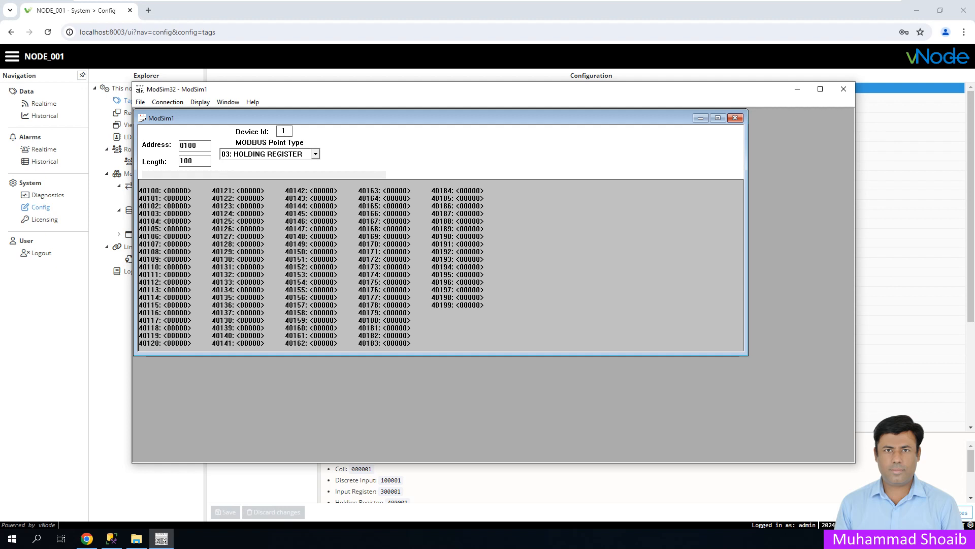
left_click(168, 102)
mouse_move(178, 114)
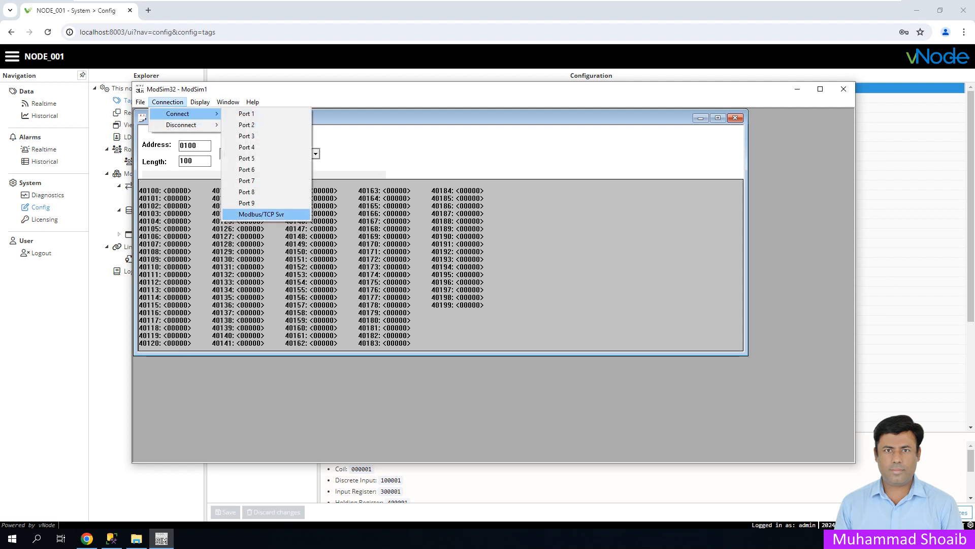
left_click(261, 214)
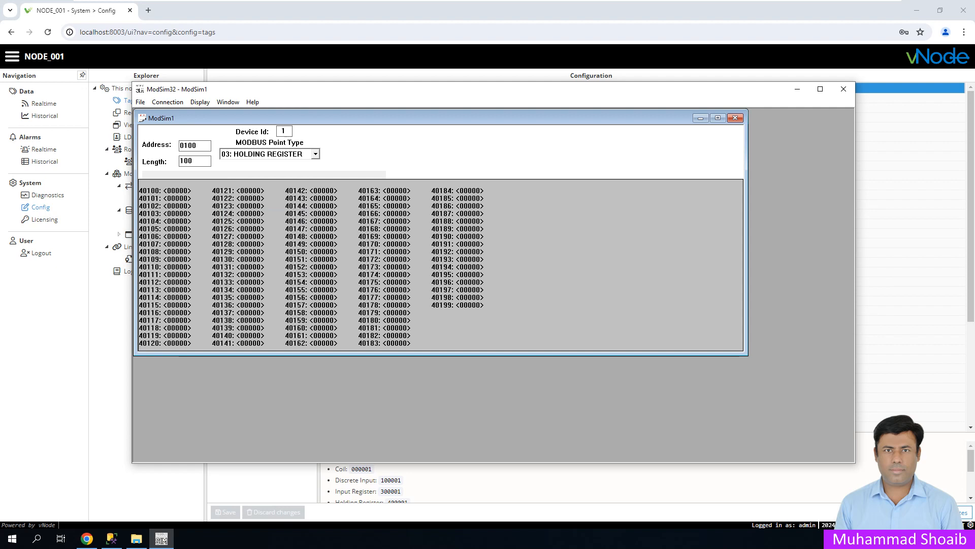
- Write 100, 101 and 102 into registers 40100, 40101 and 40102
double_click(176, 191)
type("100")
key("Return")
double_click(175, 199)
type("101")
key("Return")
double_click(176, 206)
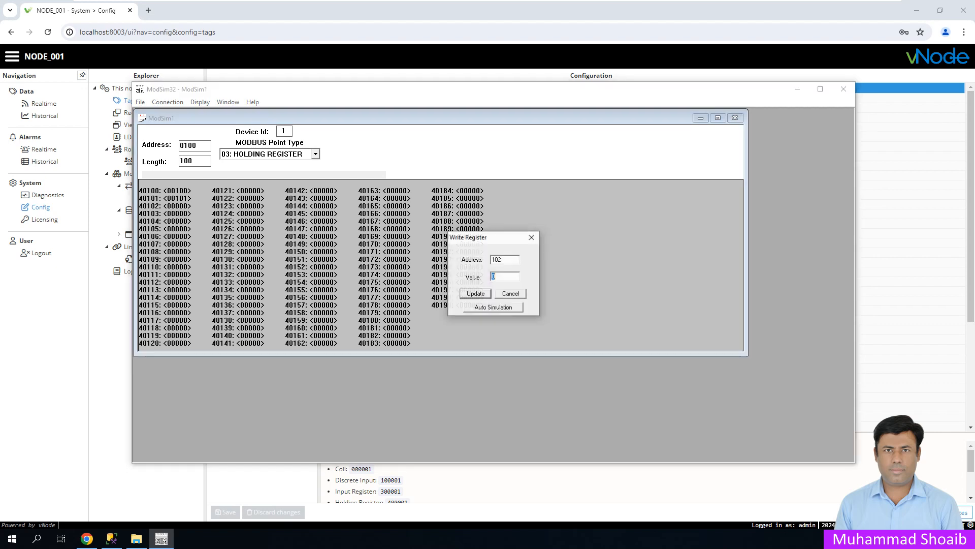
type("102")
key("Return")
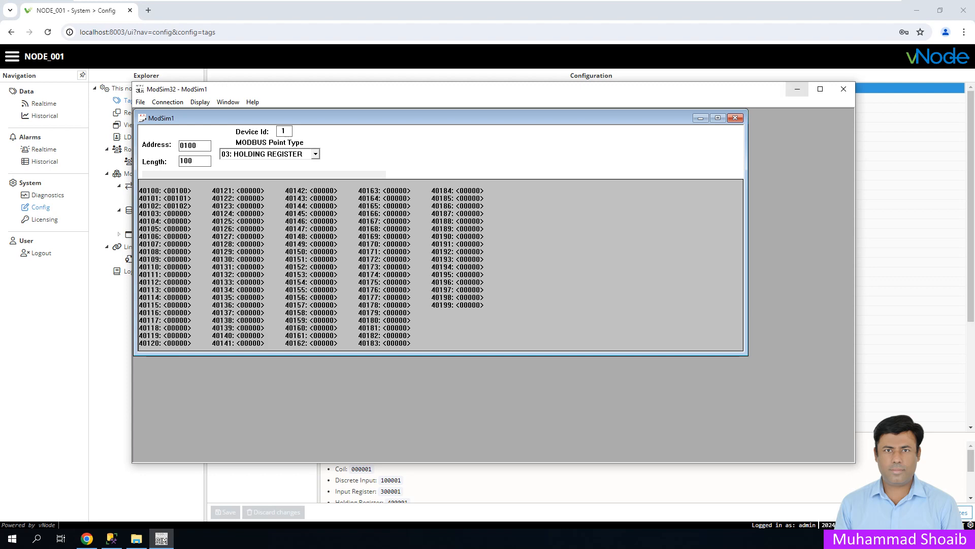
- Bring vNode forward and view the realtime tag values
left_click(797, 89)
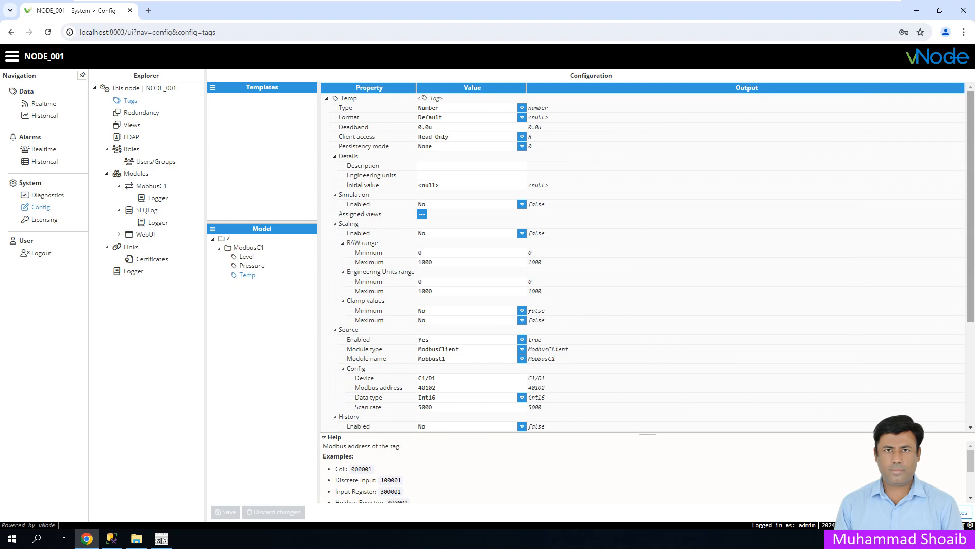
left_click(162, 538)
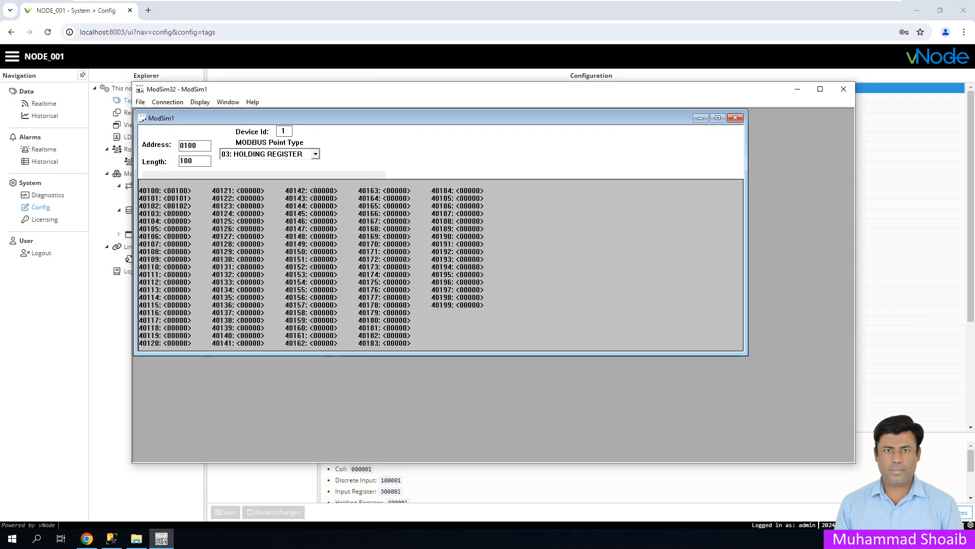
left_click(87, 538)
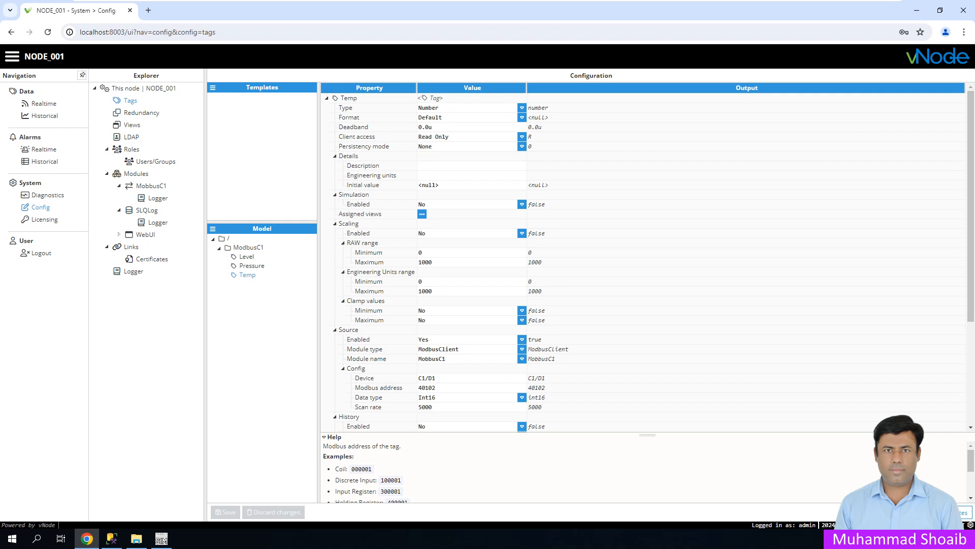
left_click(44, 103)
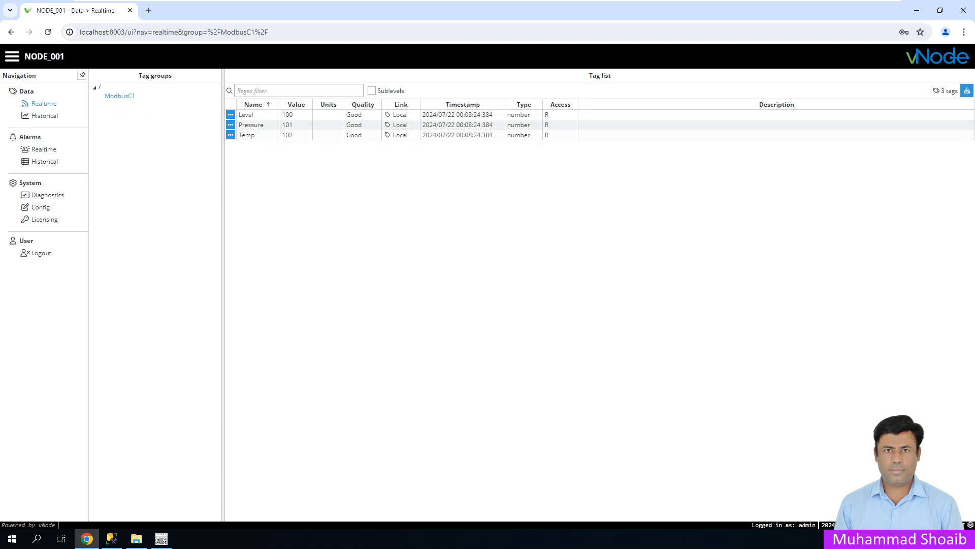
- Write 104 to register 40102 in ModSim32 and watch Temp update, then return to tag configuration
left_click(161, 538)
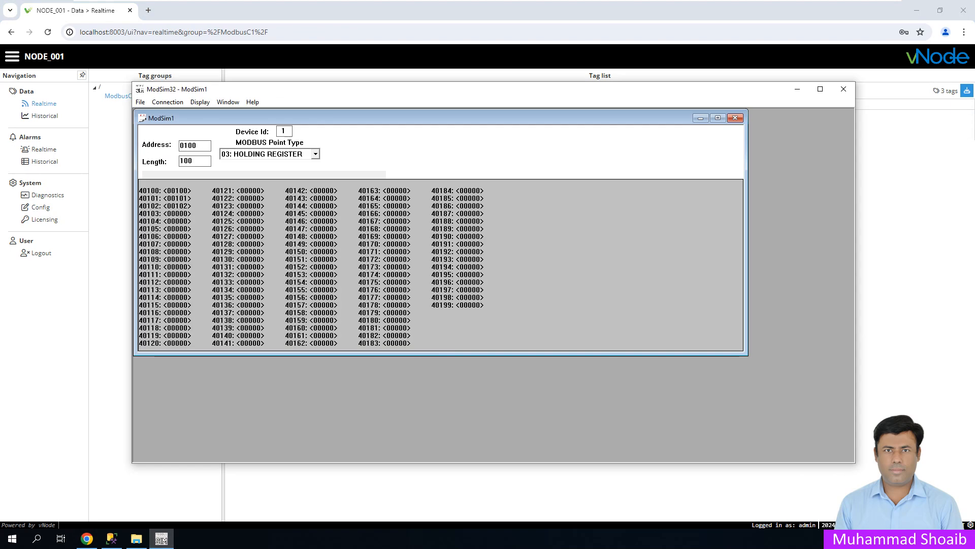
left_click_drag(325, 91, 340, 156)
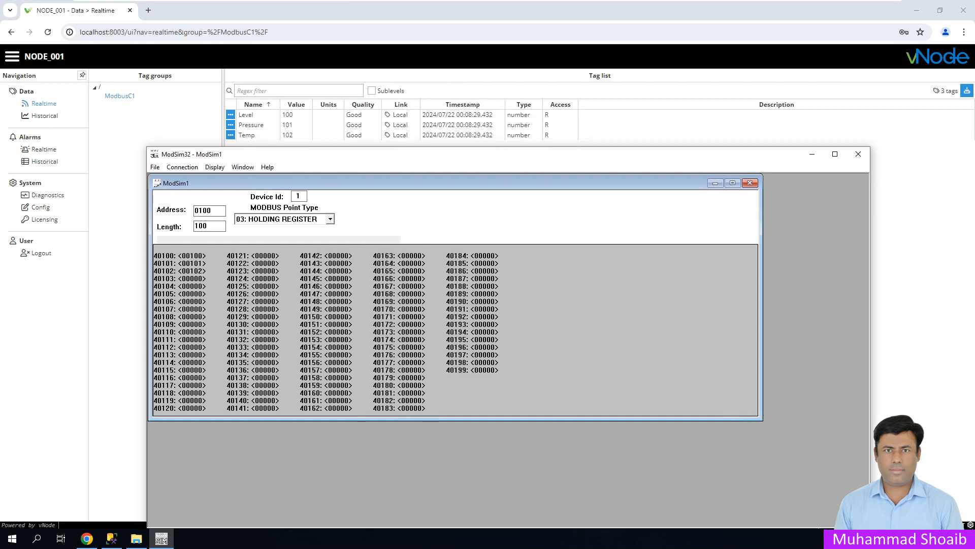
double_click(192, 271)
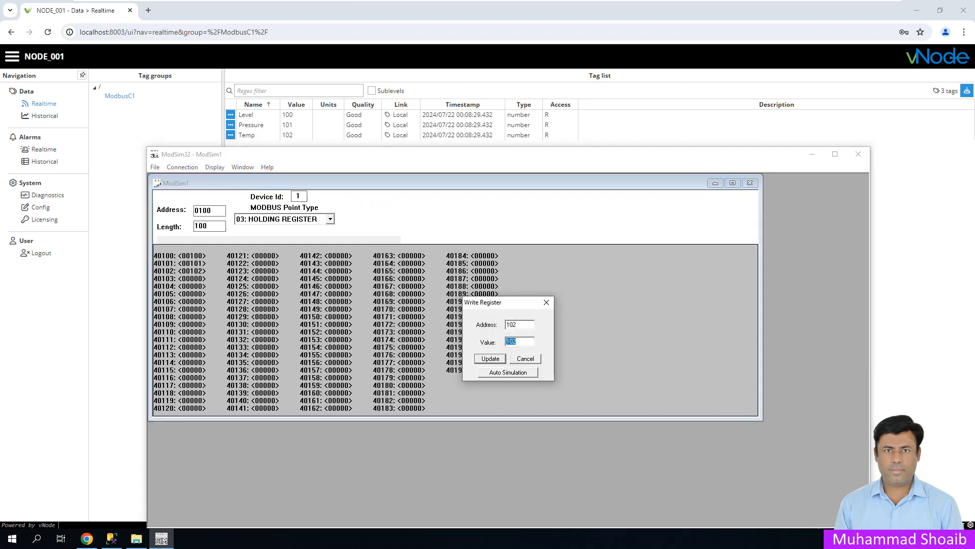
type("104")
key("Return")
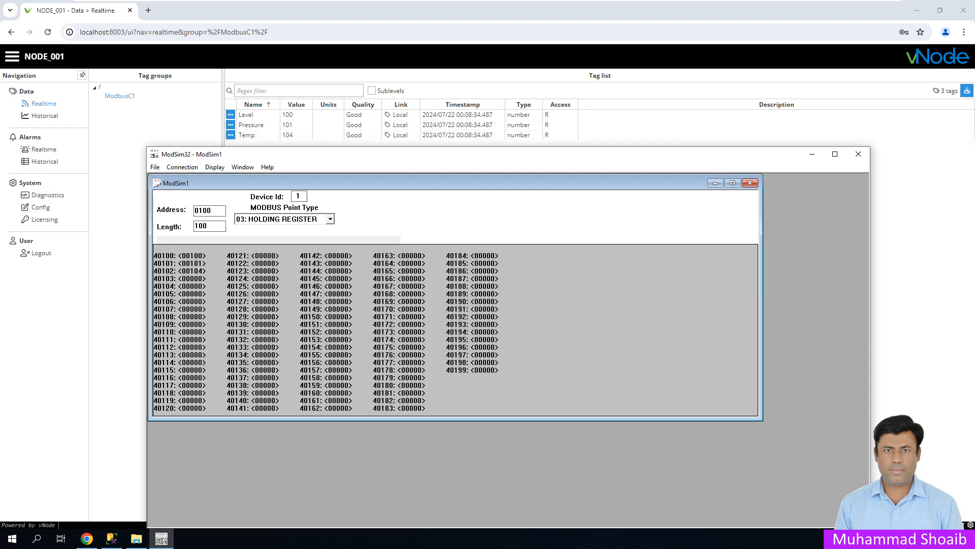
left_click(811, 154)
left_click(41, 207)
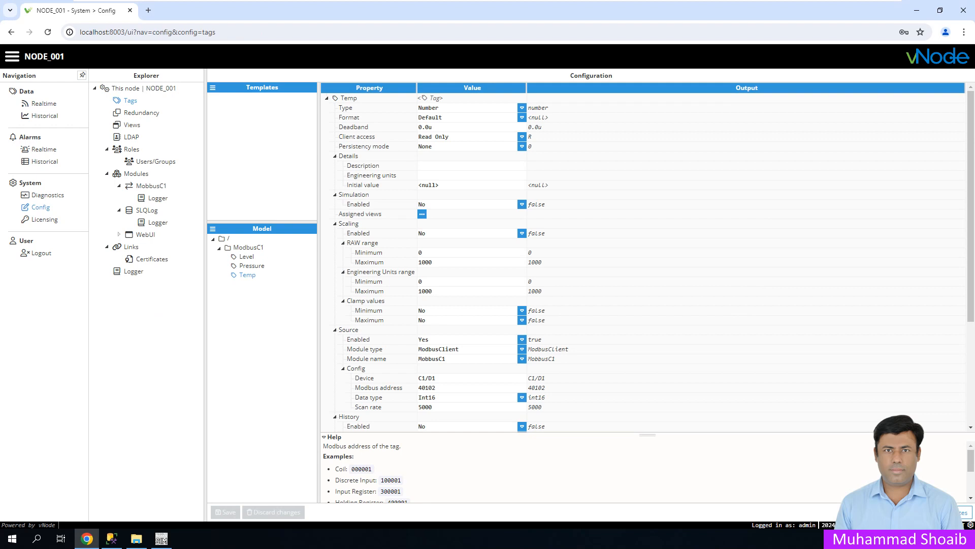
- Open the SLQLog module's settings and the Parameters options under transaction T1
left_click(147, 210)
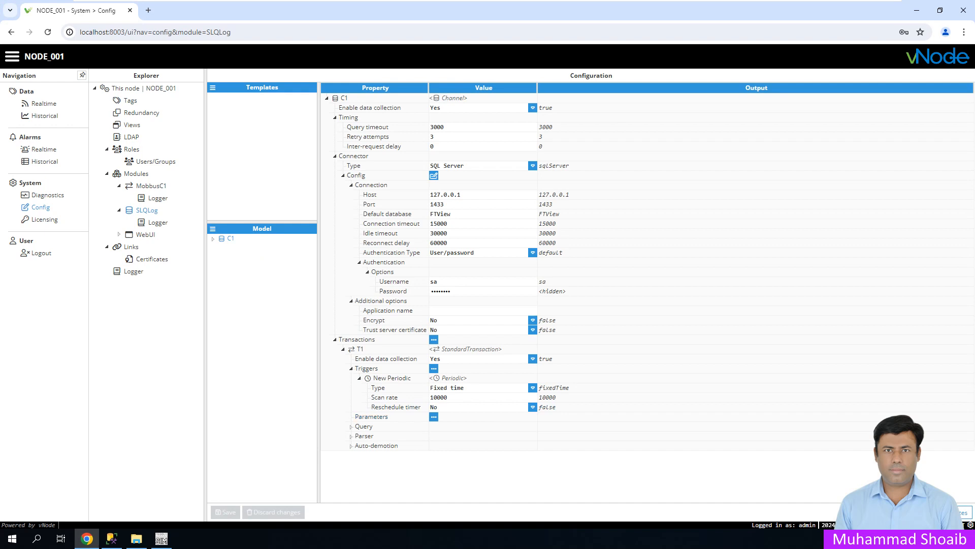
left_click(434, 416)
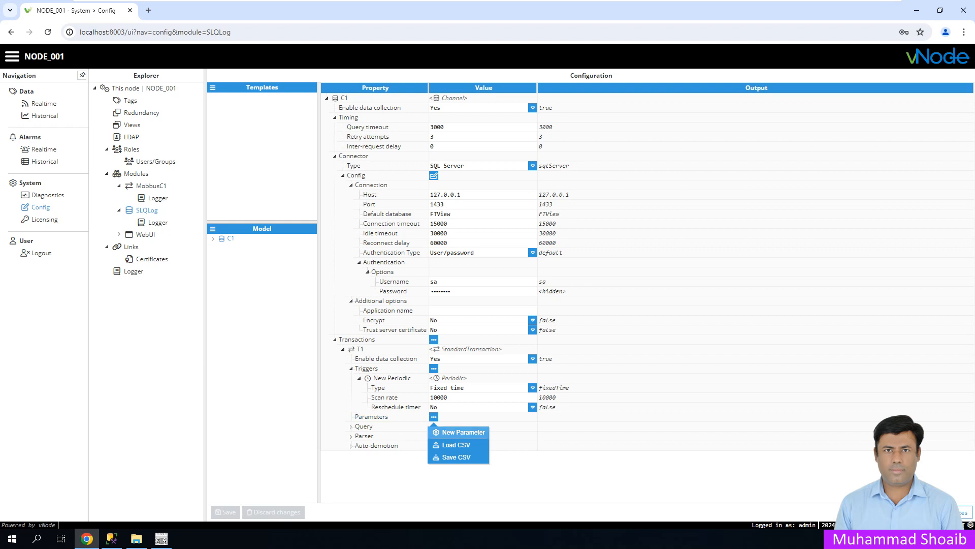
- Add single-tag parameter tag1 linked to /ModbusC1/Level
left_click(460, 432)
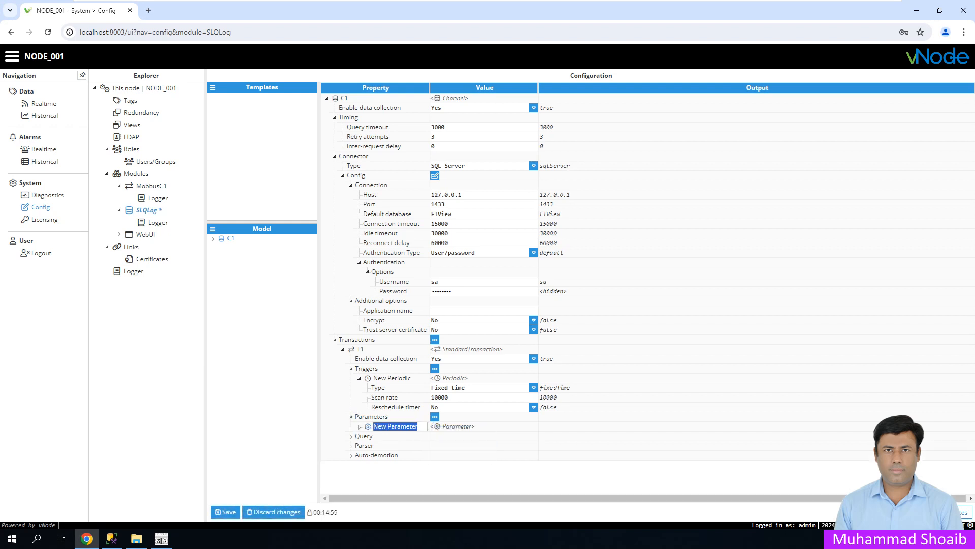
type("tag1")
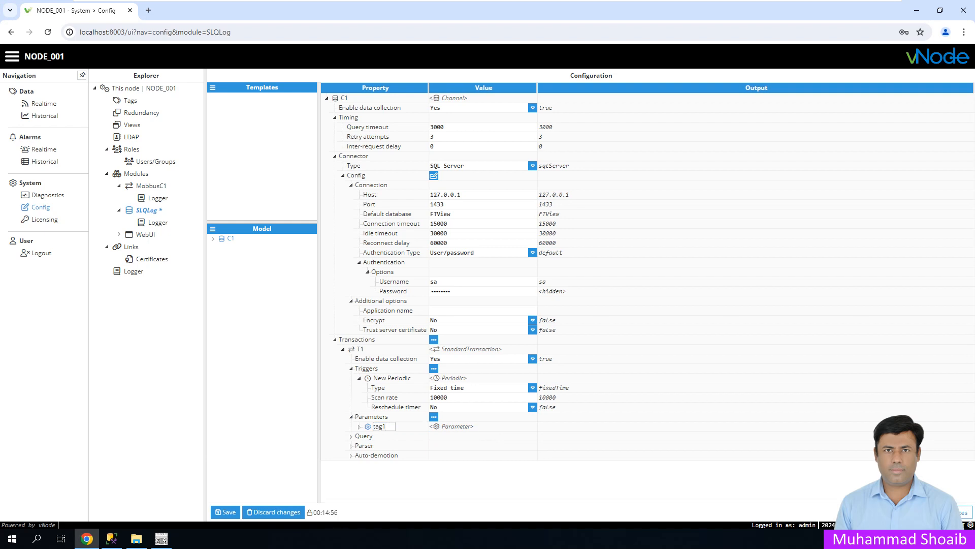
key("Return")
left_click(360, 426)
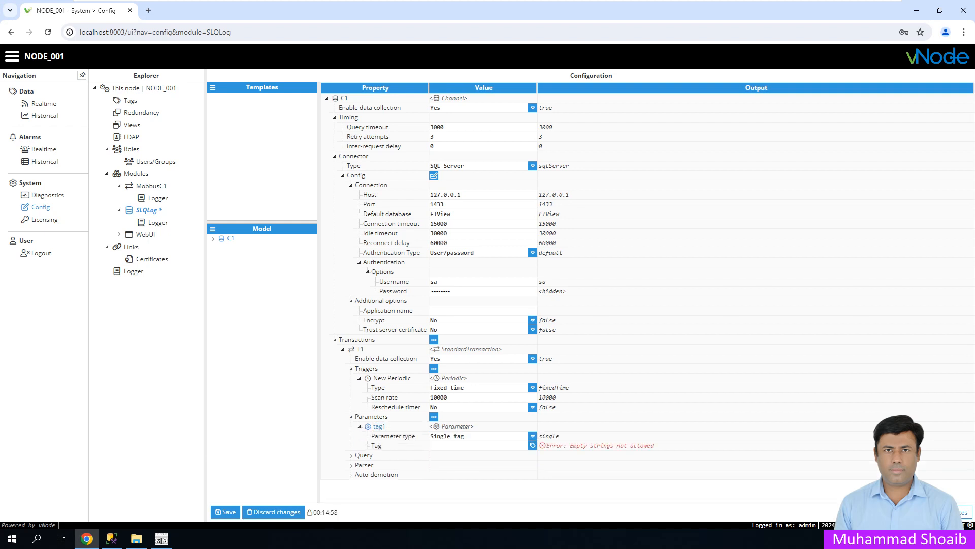
left_click(532, 436)
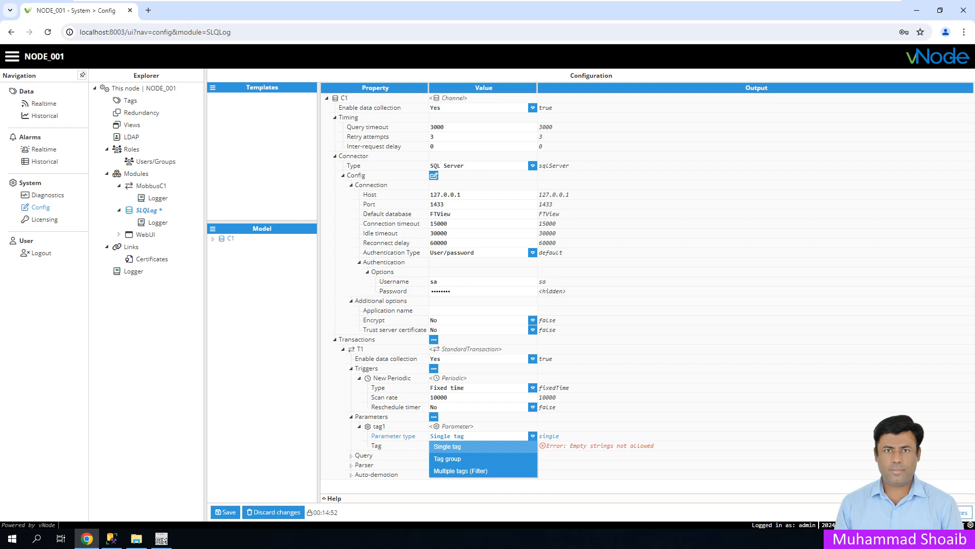
left_click(447, 446)
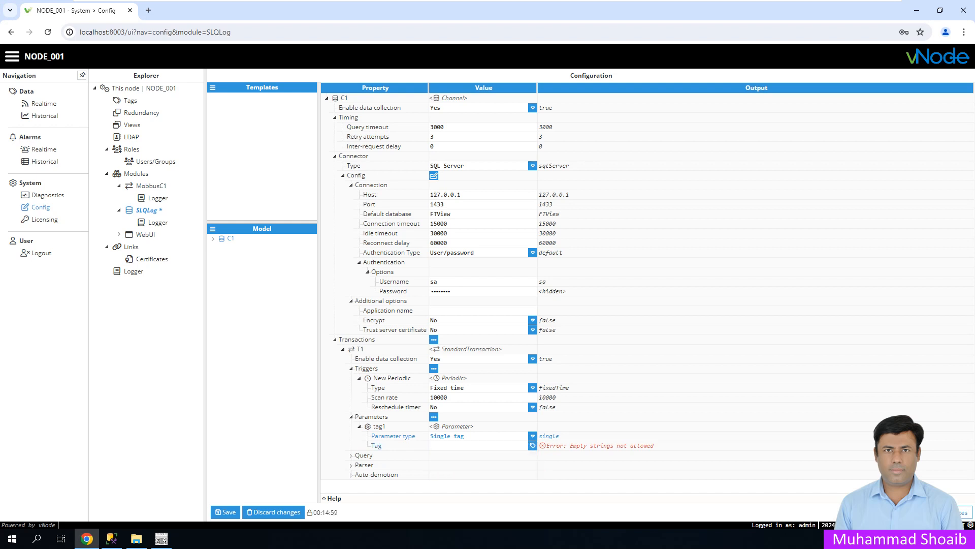
left_click(532, 446)
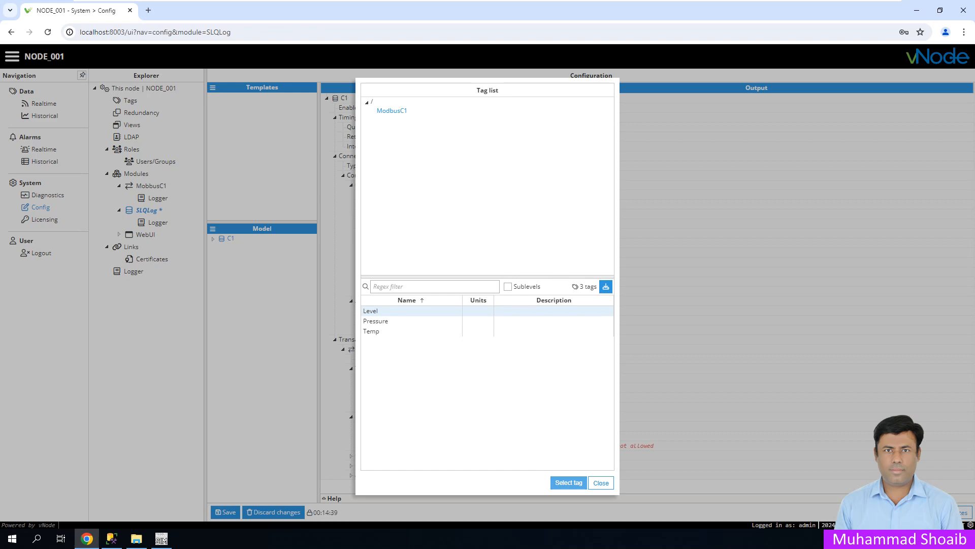
left_click(568, 482)
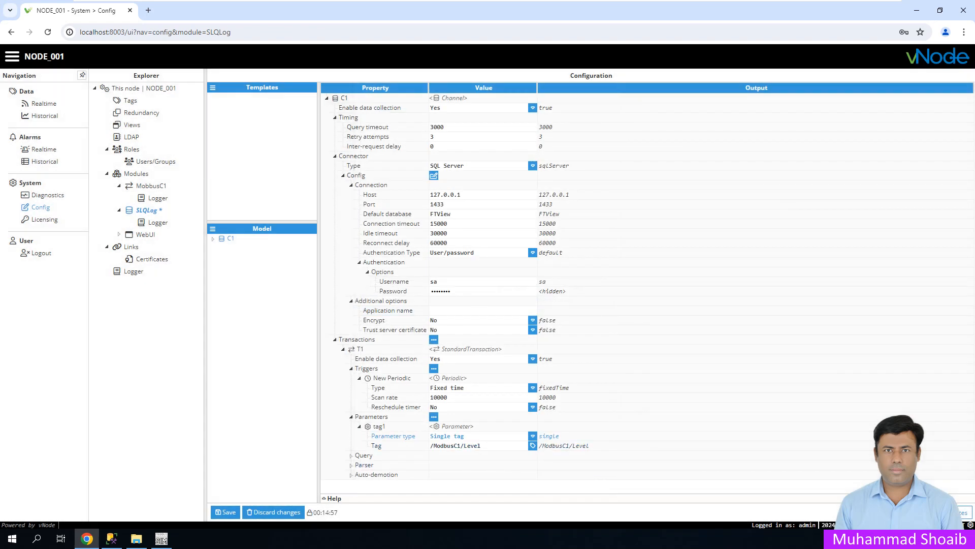
- Add parameter tag2 linked to /ModbusC1/Pressure
left_click(434, 416)
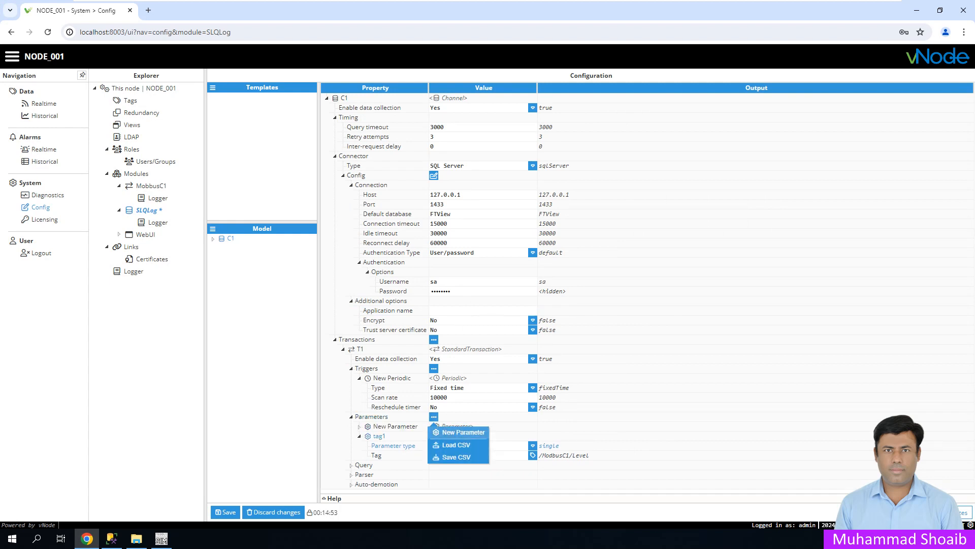
left_click(457, 432)
type("tag2")
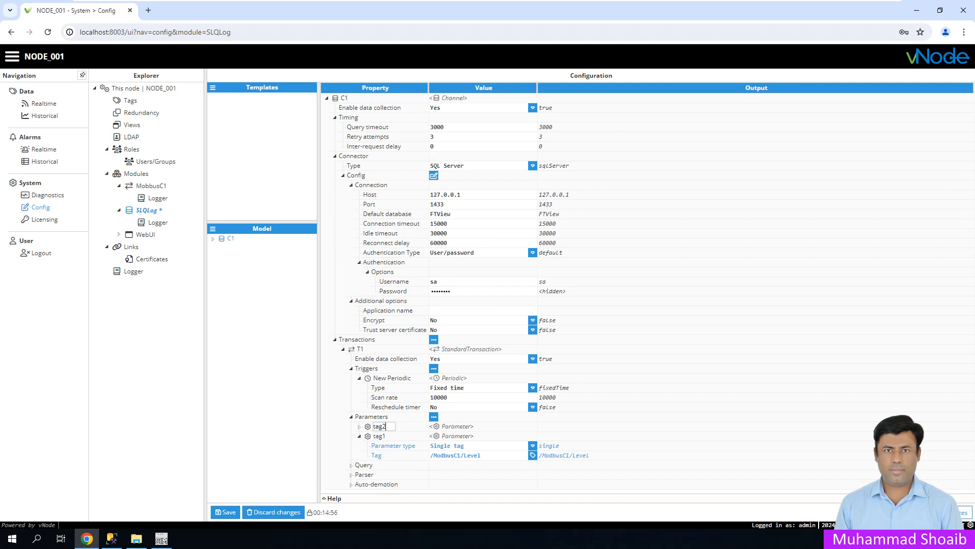
key("Return")
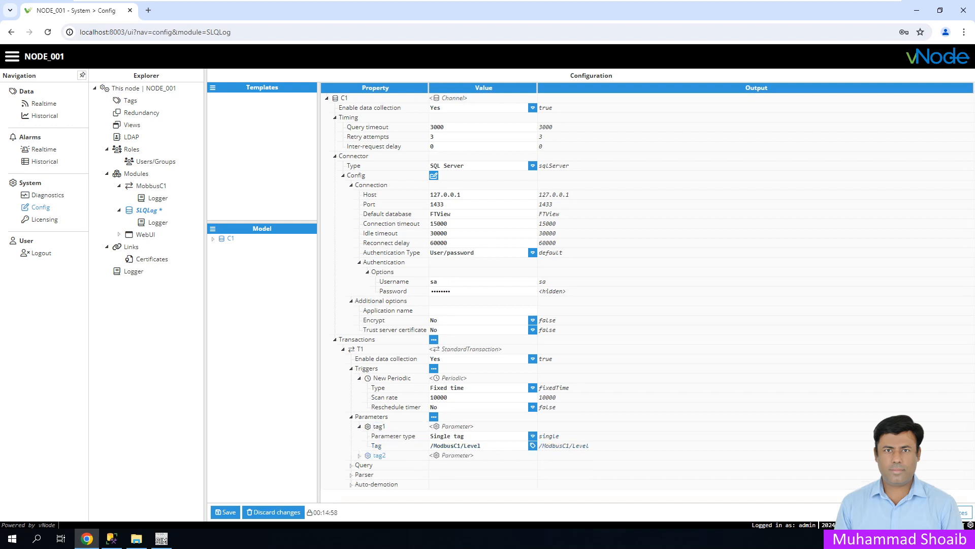
left_click(359, 456)
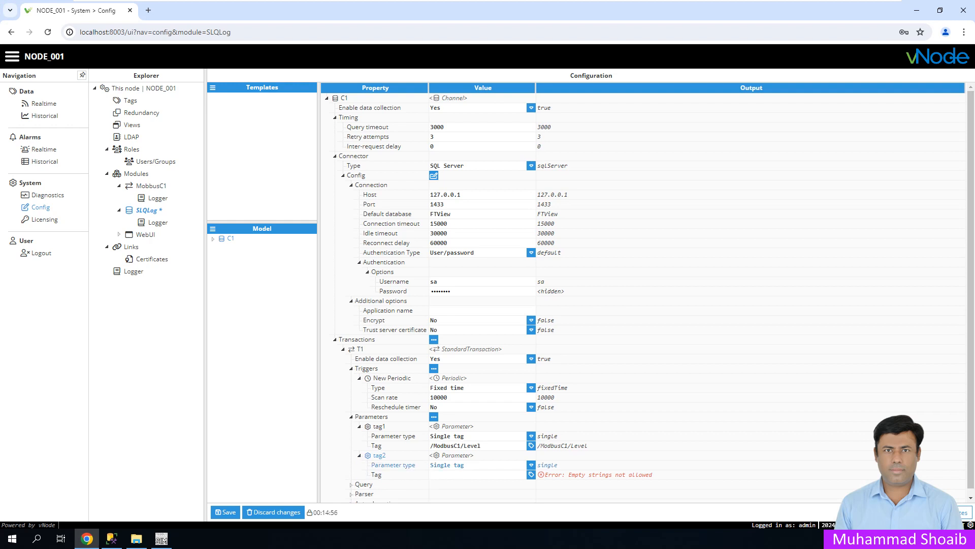
left_click(531, 474)
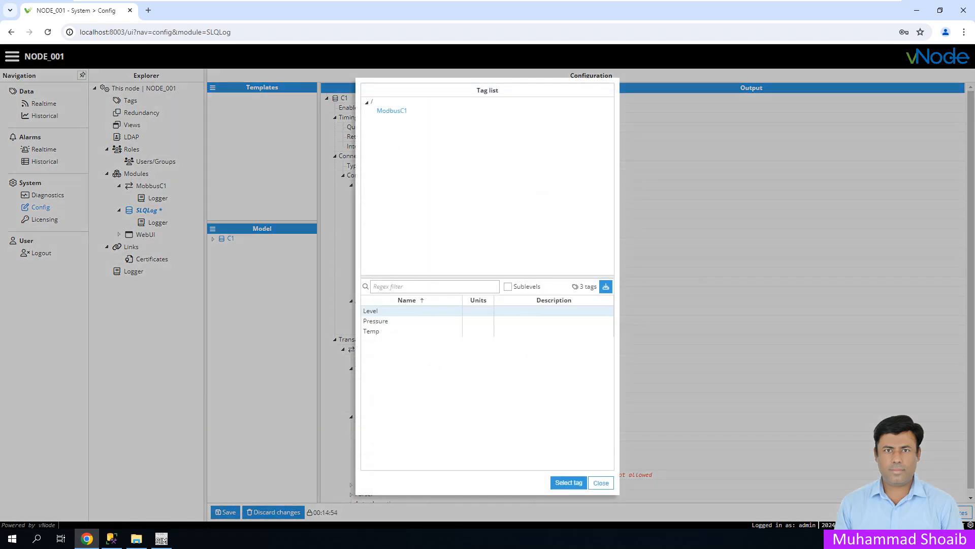
left_click(379, 321)
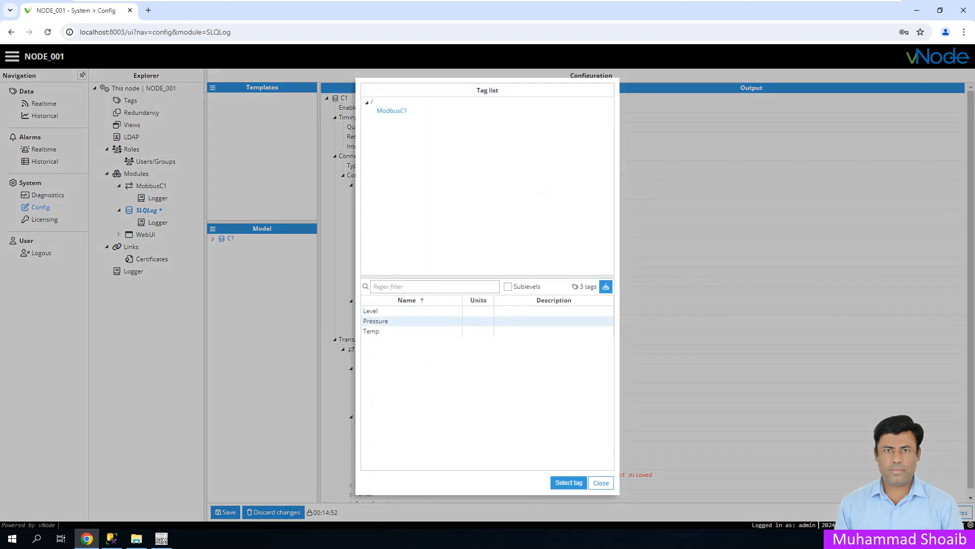
left_click(568, 483)
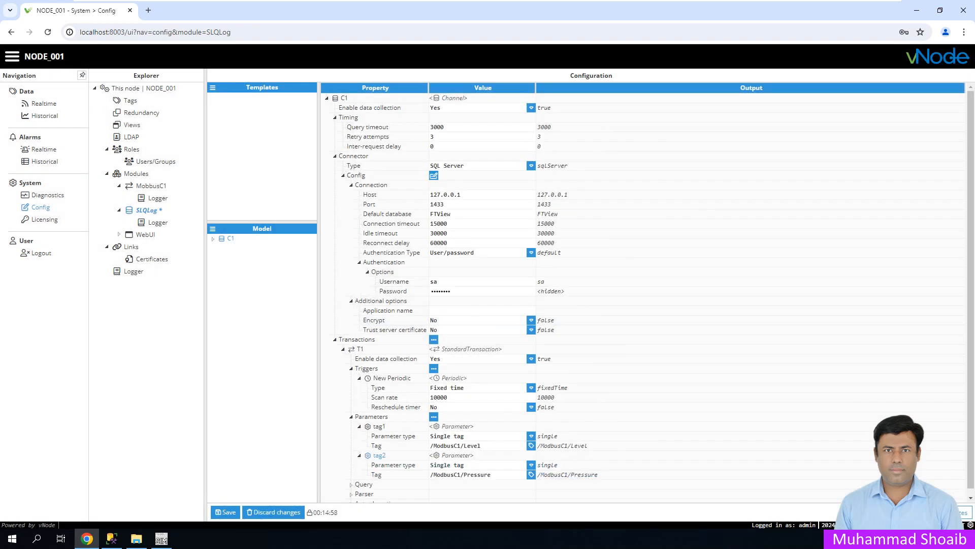
- Add parameter tag3 linked to /ModbusC1/Temp
left_click(434, 417)
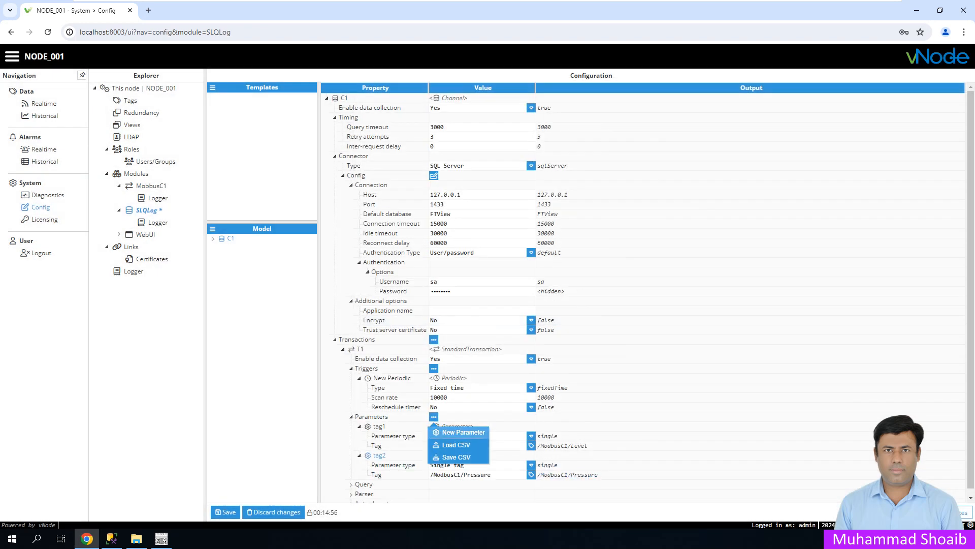
left_click(462, 432)
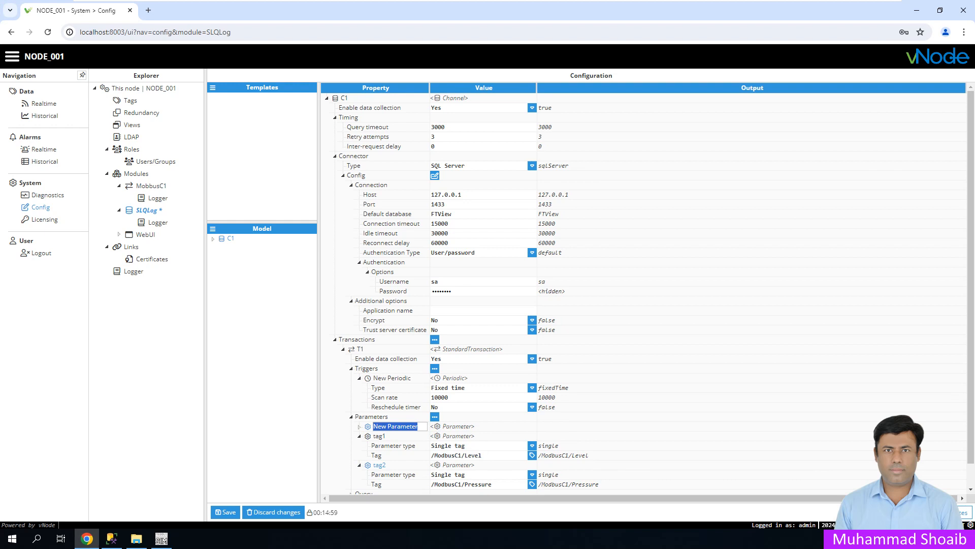
type("tag")
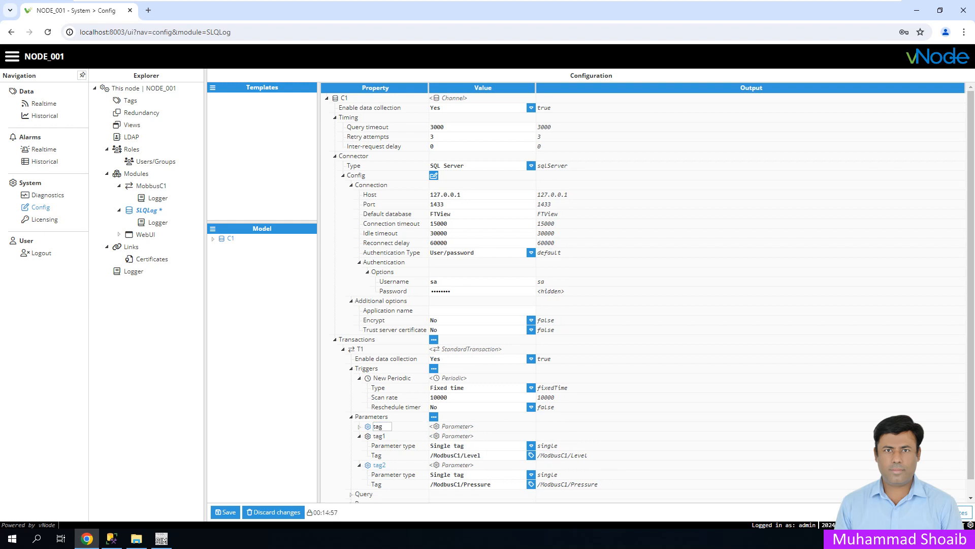
type("3")
key("Return")
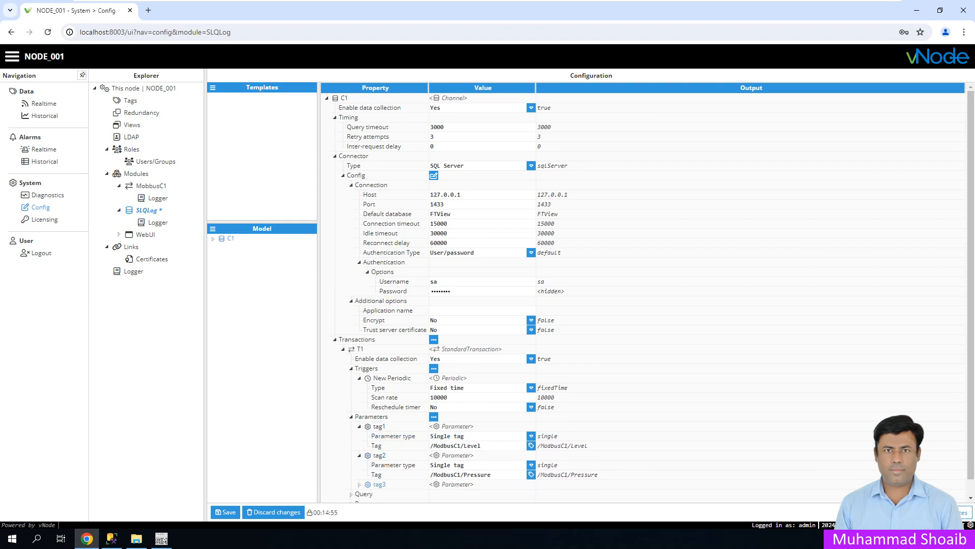
left_click(360, 485)
scroll(376, 477, "down", 2)
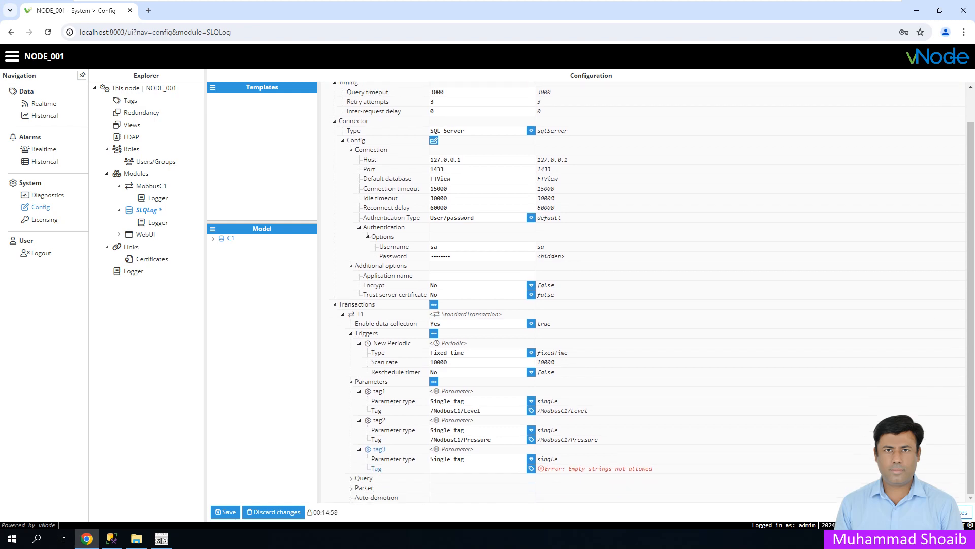
left_click(531, 468)
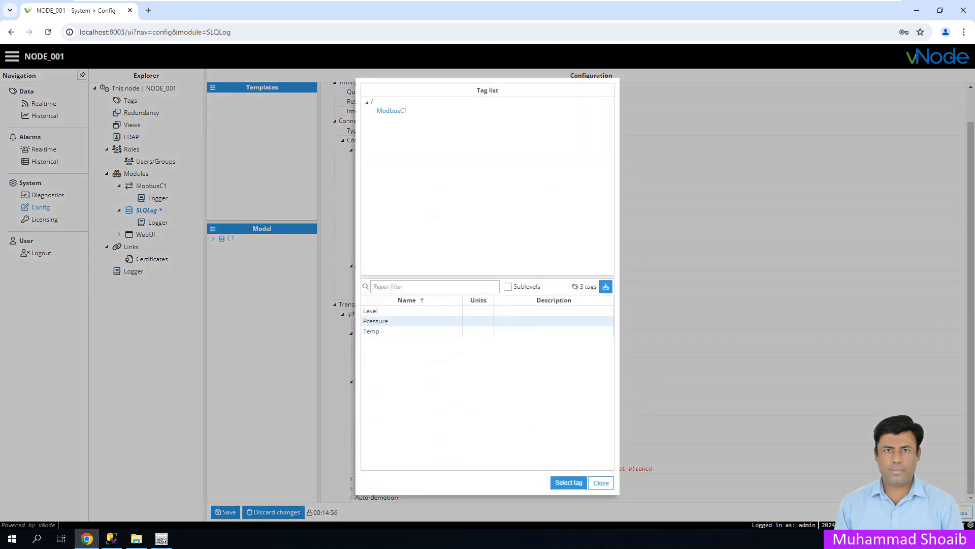
left_click(568, 482)
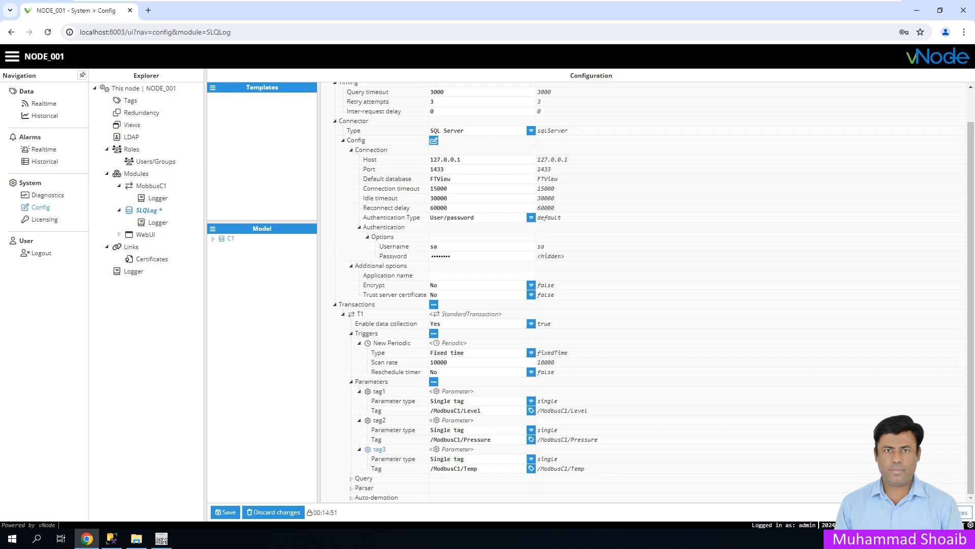
left_click(351, 478)
- Save the SLQLog configuration with a module restart and expand T1's query options to its script
scroll(351, 478, "down", 1)
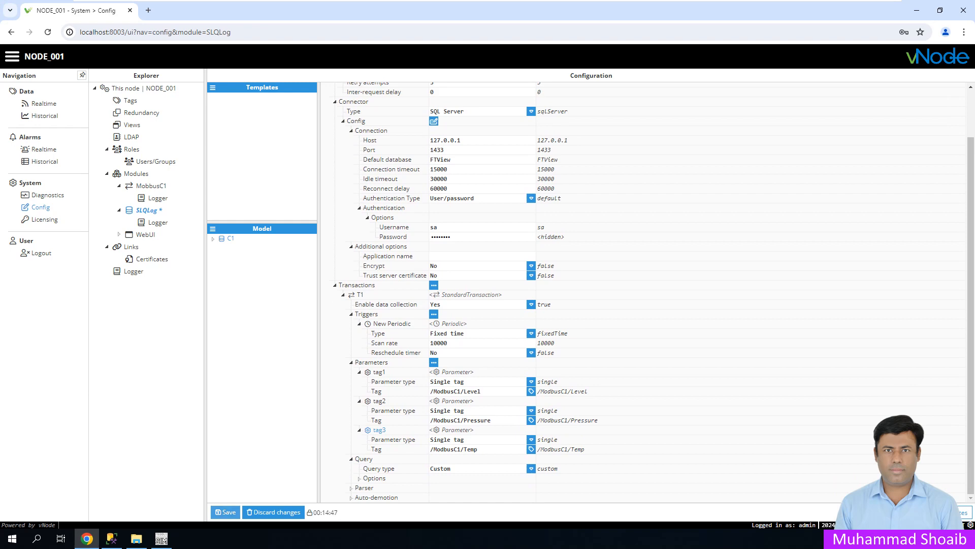
left_click(225, 512)
left_click(460, 307)
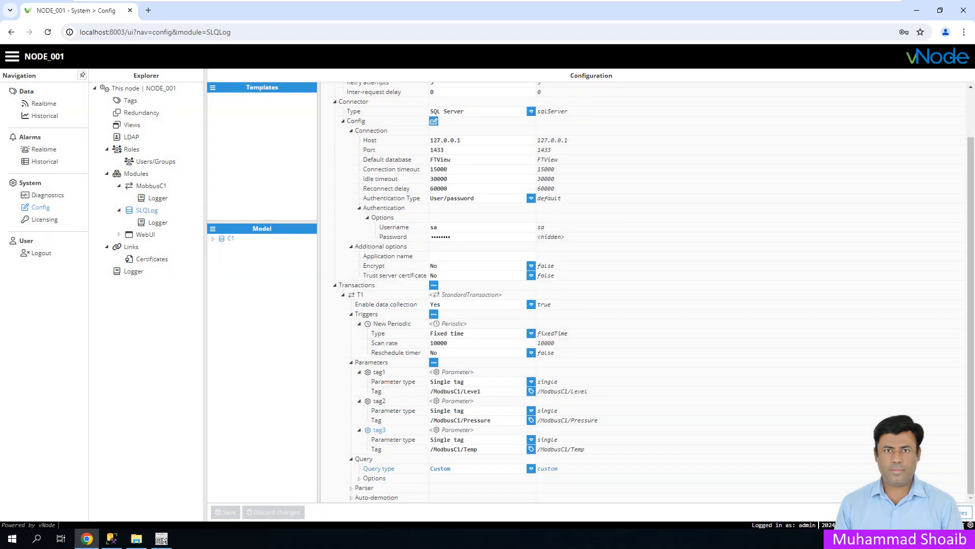
left_click(359, 478)
scroll(386, 482, "down", 1)
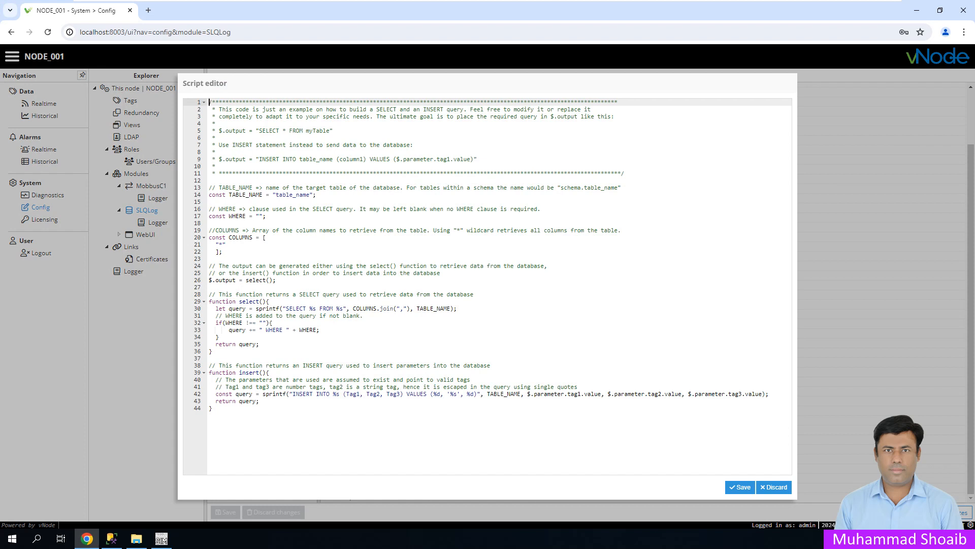
- Review the script's insert() comment and function, then select the select() call on line 26
left_click(219, 137)
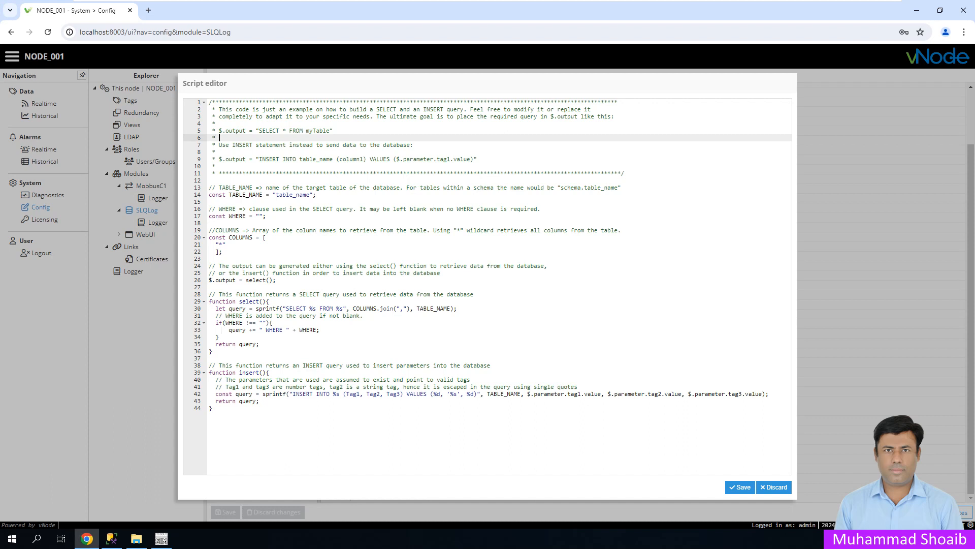
left_click(277, 280)
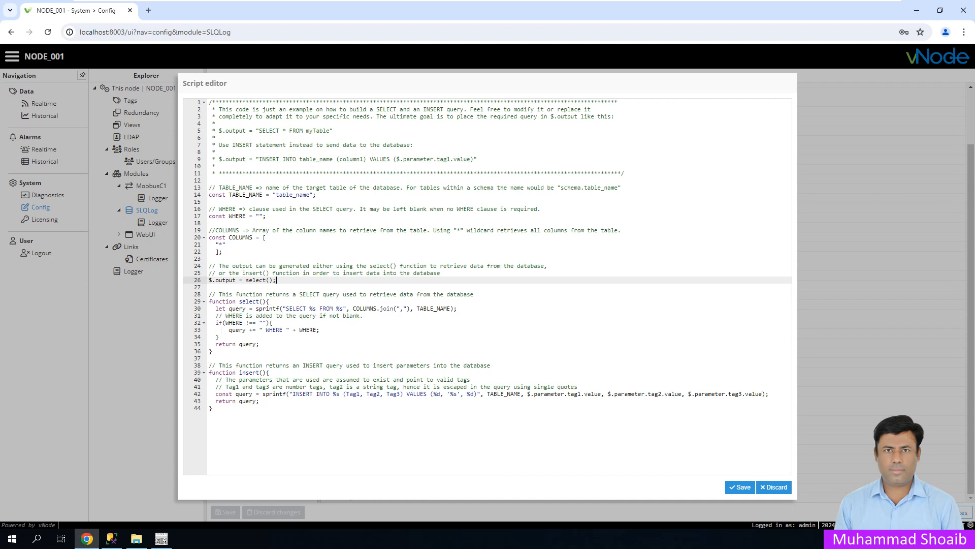
left_click(279, 273)
left_click_drag(229, 273, 441, 273)
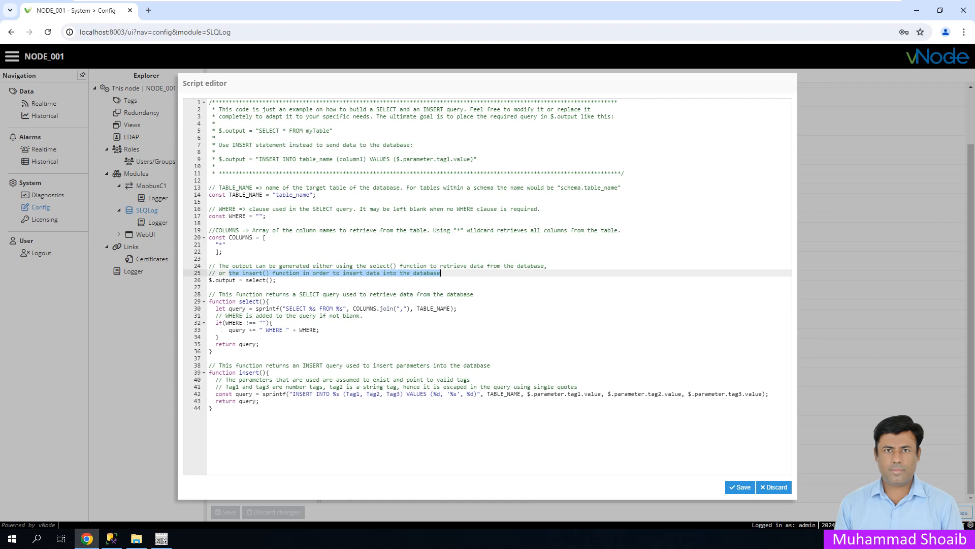
left_click_drag(266, 372, 238, 372)
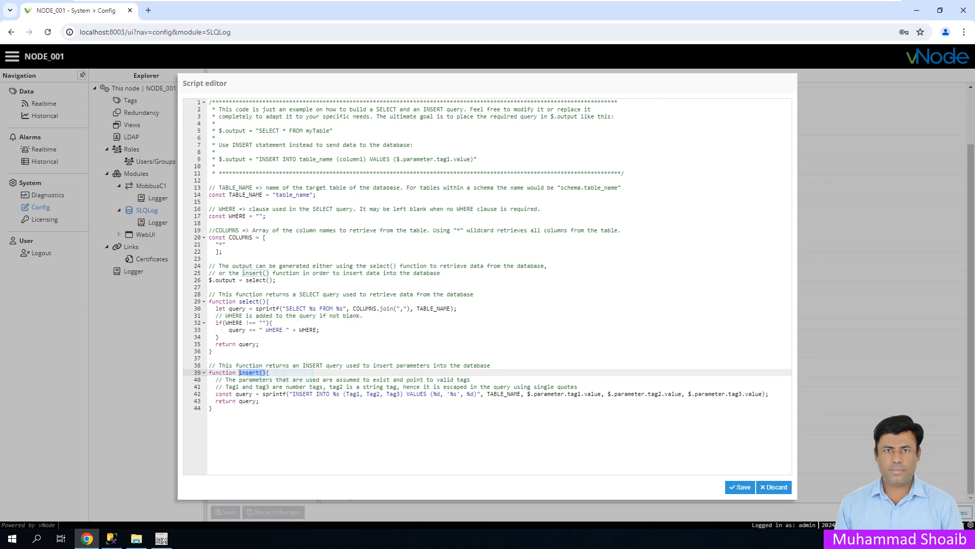
left_click_drag(271, 280, 246, 279)
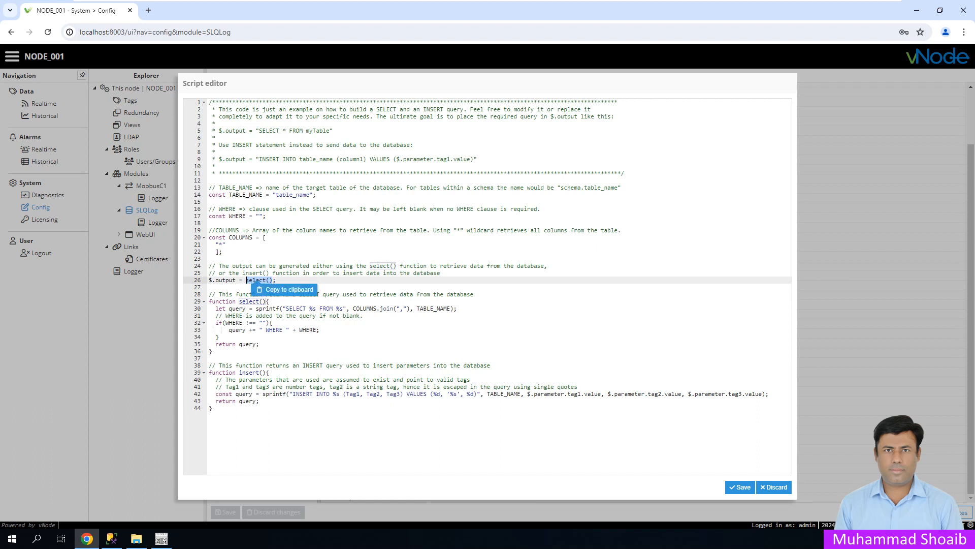
left_click(210, 287)
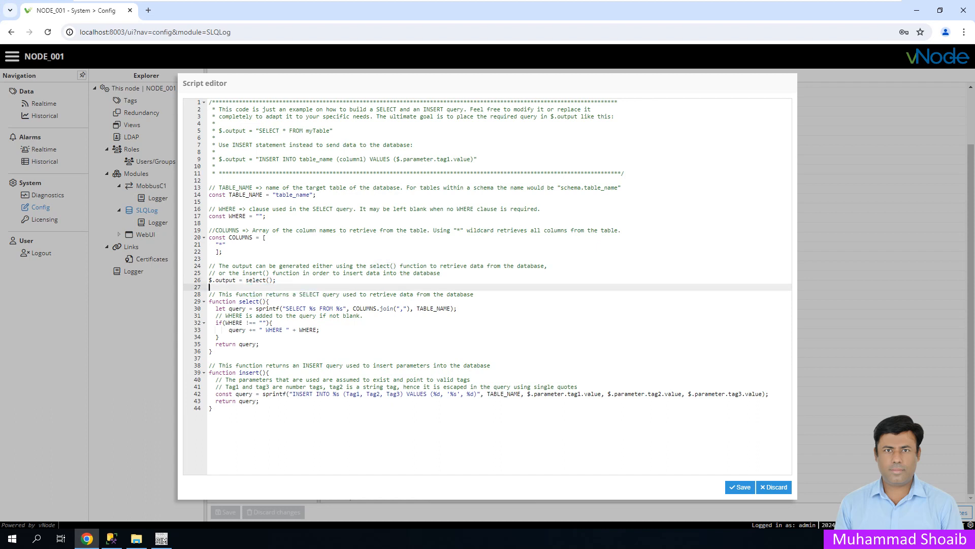
left_click_drag(273, 280, 246, 280)
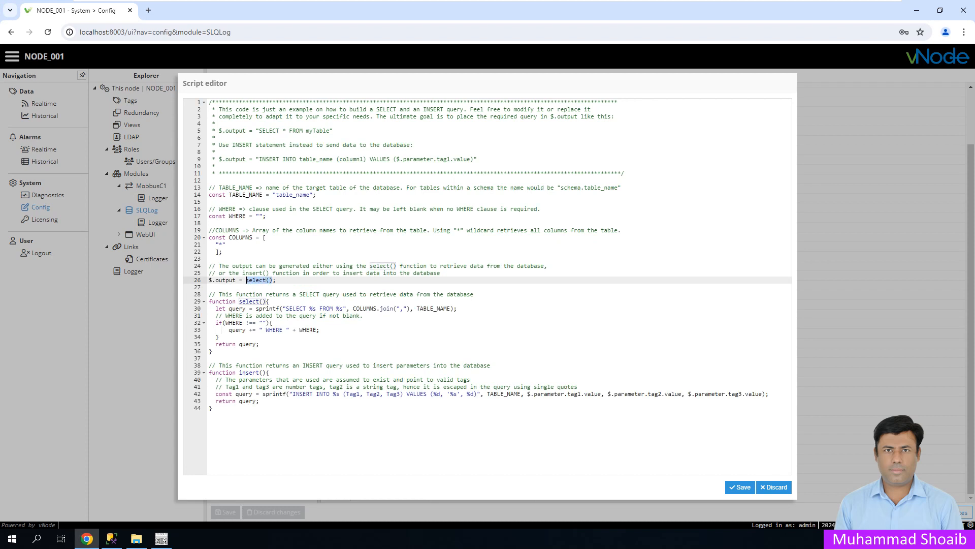
- Write insert() on line 26, then rename column Tag1 to Level on line 42
type("insert()")
left_click(300, 294)
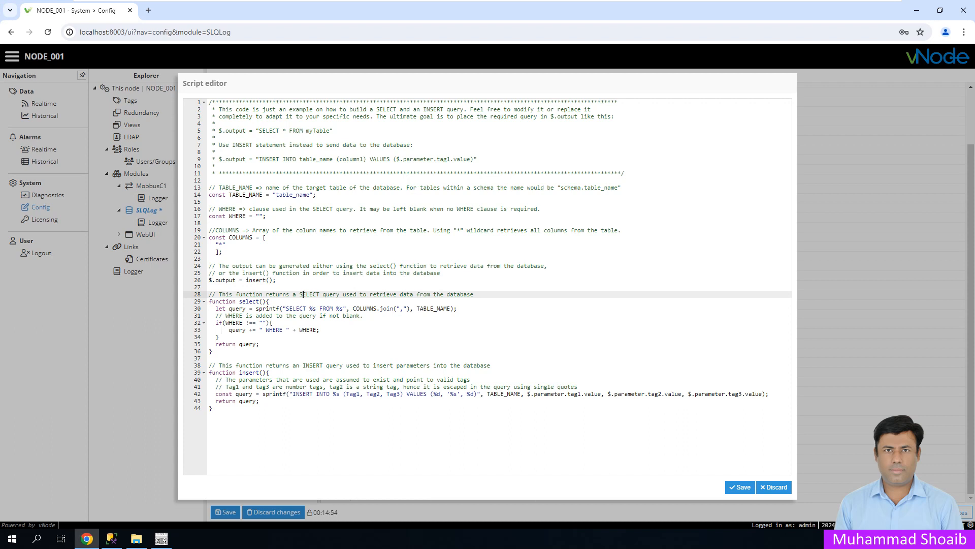
left_click(269, 372)
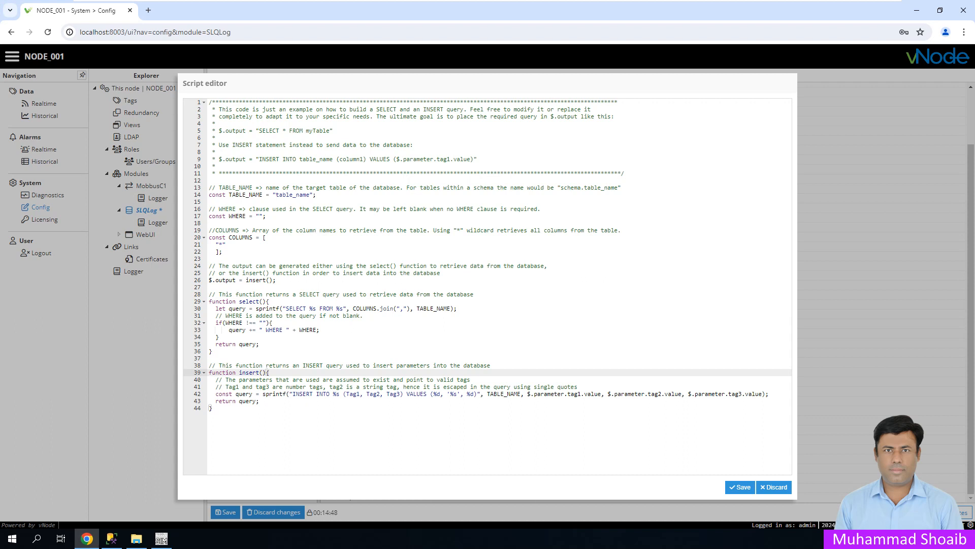
left_click(360, 394)
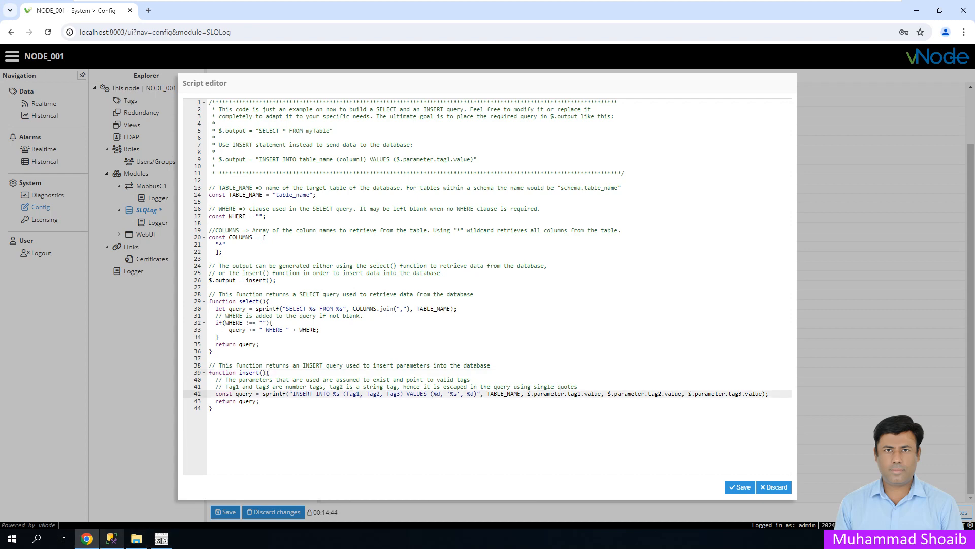
left_click(112, 539)
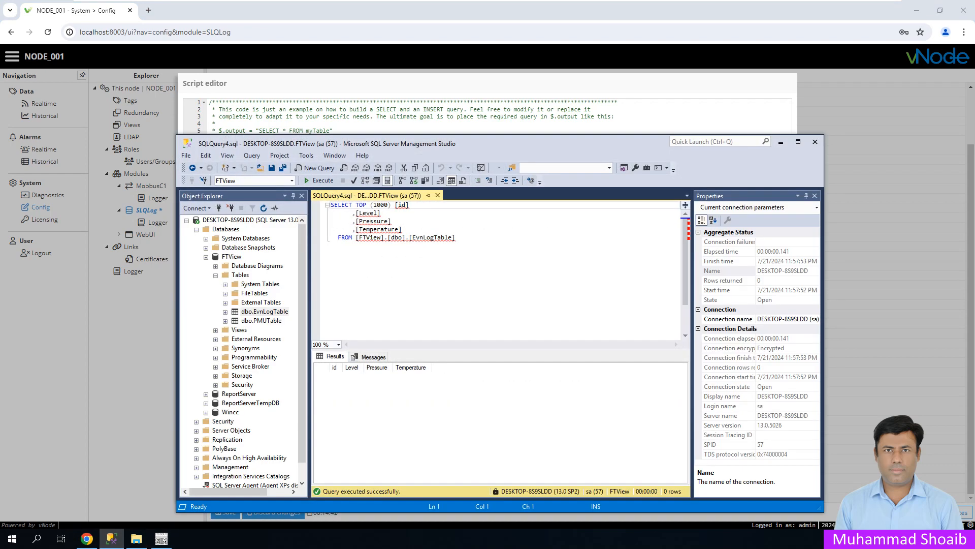
left_click(112, 539)
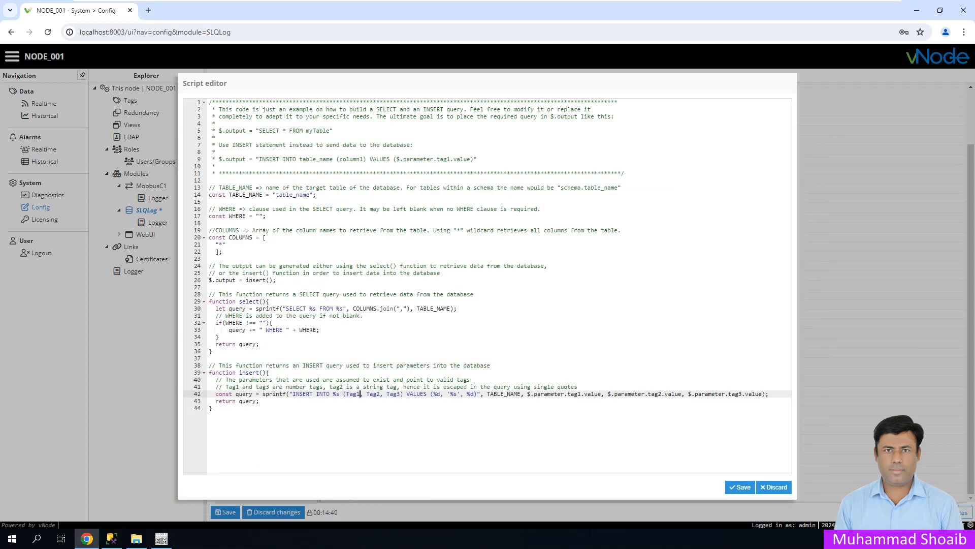
key("BackSpace")
key("BackSpace")
key("BackSpace")
key("BackSpace")
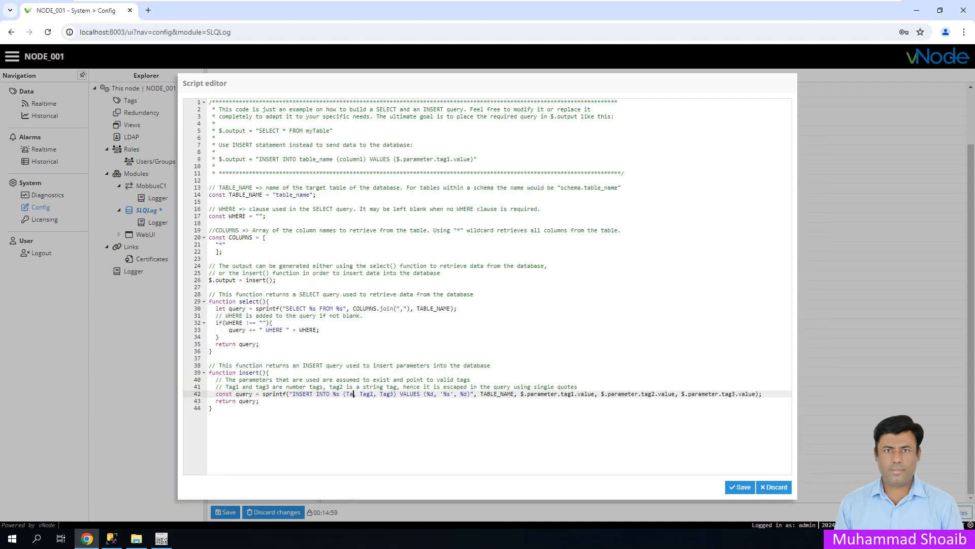
type("Level")
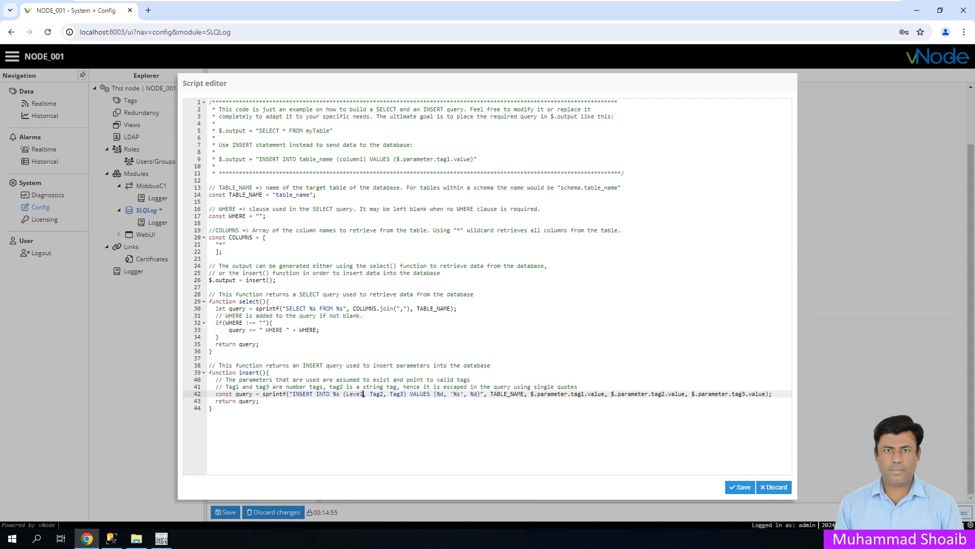
- Rename column Tag2 to Pressure, checking the EvnLogTable column names in SSMS
left_click(112, 539)
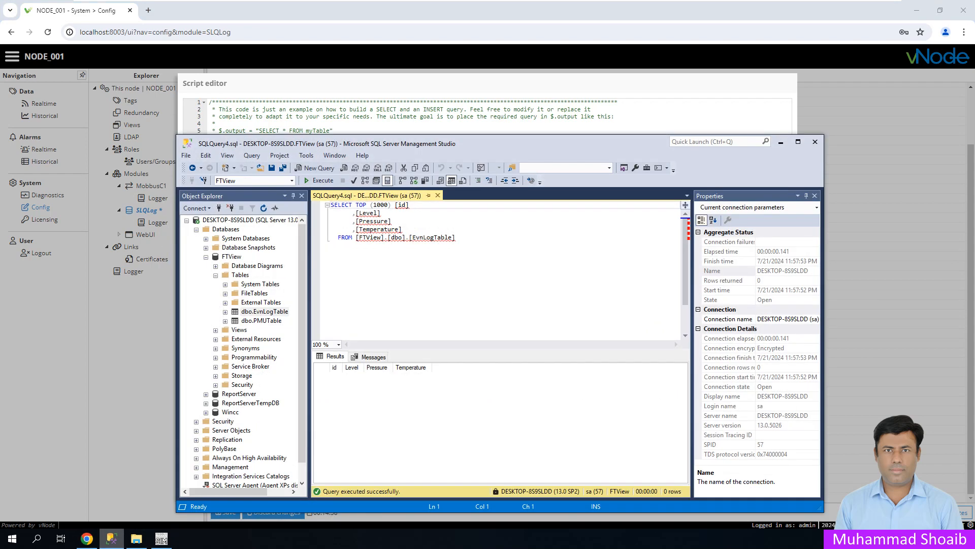
left_click(112, 538)
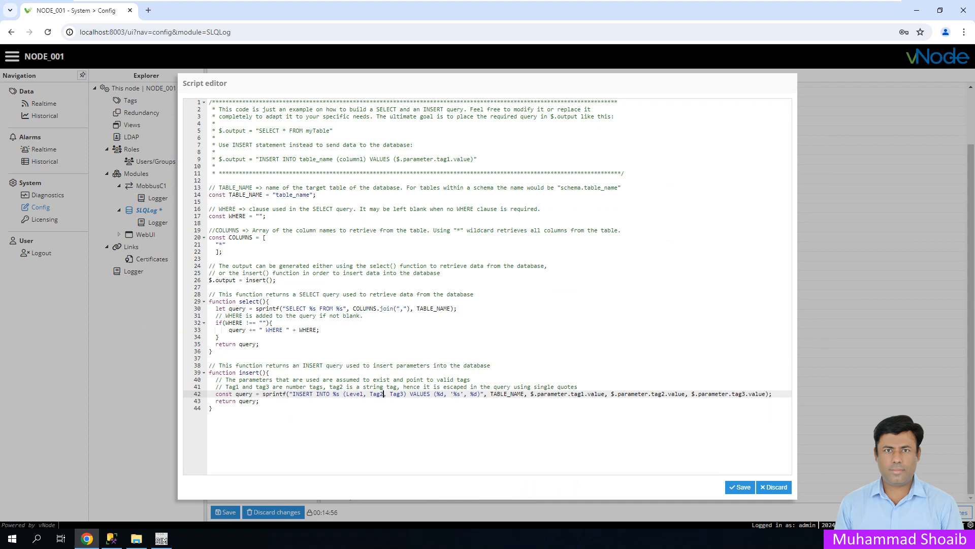
key("BackSpace")
key("BackSpace")
key("BackSpace")
key("BackSpace")
type("Pressure")
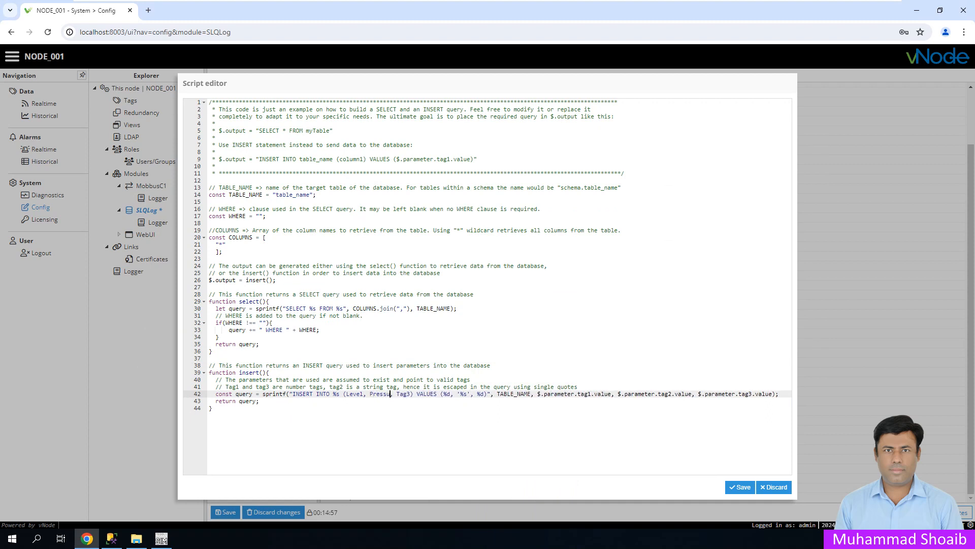
left_click(112, 538)
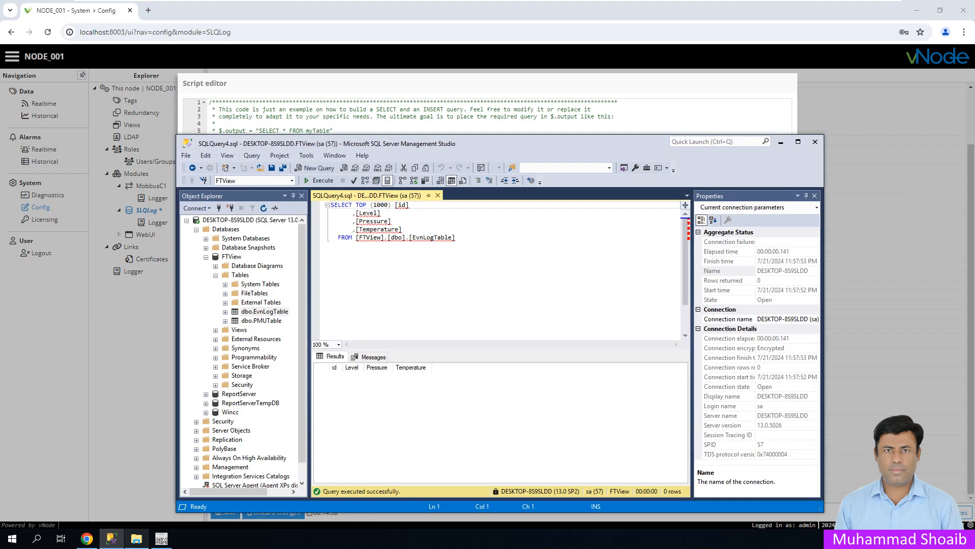
left_click(111, 538)
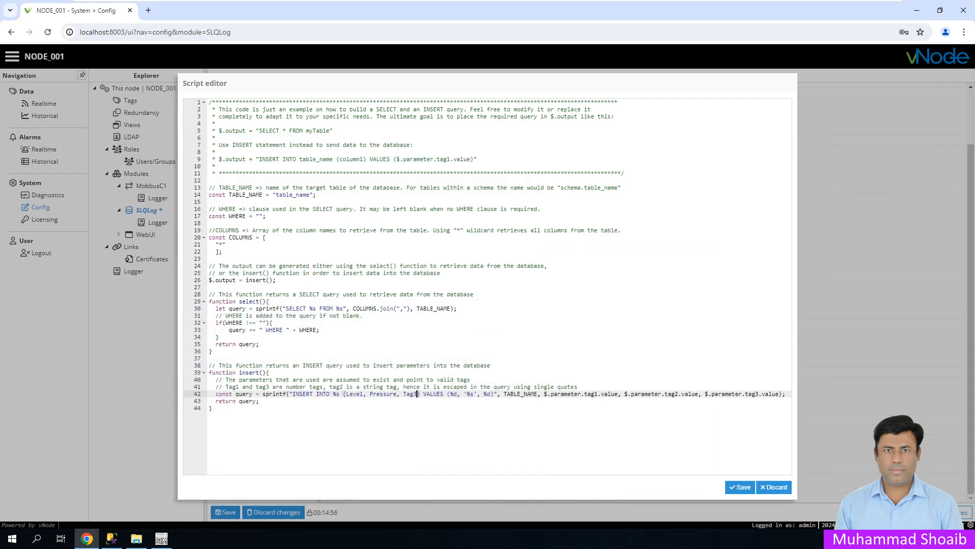
- Rename column Tag3 to Temperature and change the '%s' placeholder to '%d'
key("BackSpace")
key("BackSpace")
key("BackSpace")
type("emperature")
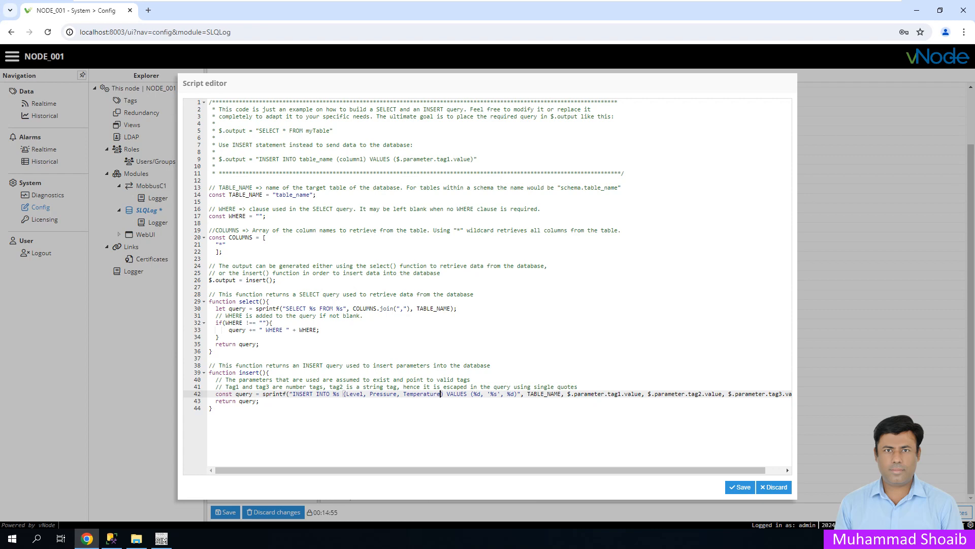
left_click(112, 538)
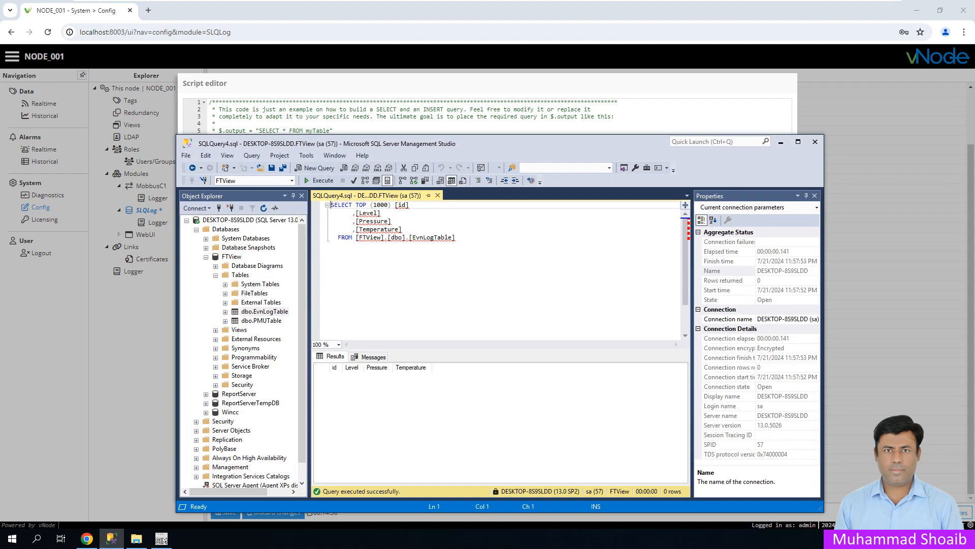
left_click(111, 538)
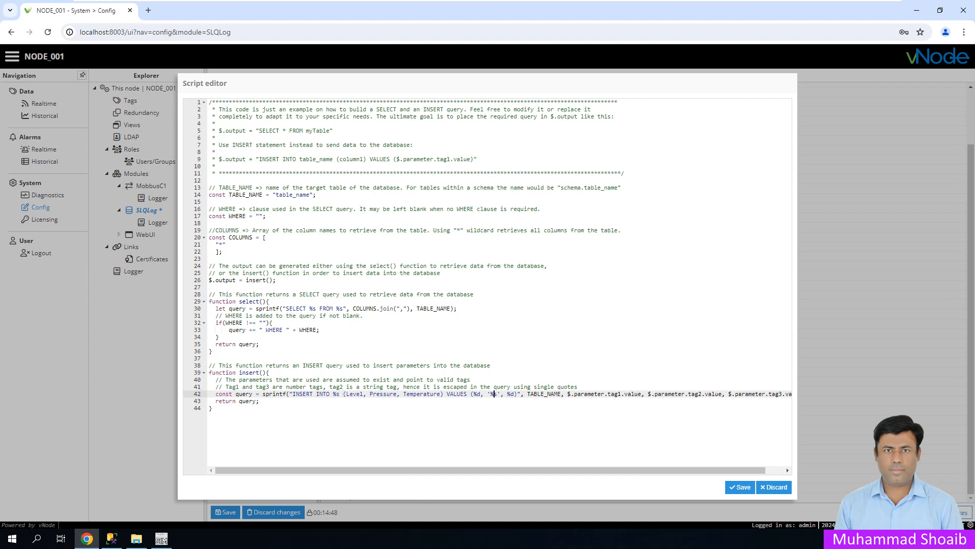
key("Delete")
type("d")
- Review the Level and Pressure column names and tag1/tag2 parameters in the INSERT statement
left_click_drag(490, 470, 508, 470)
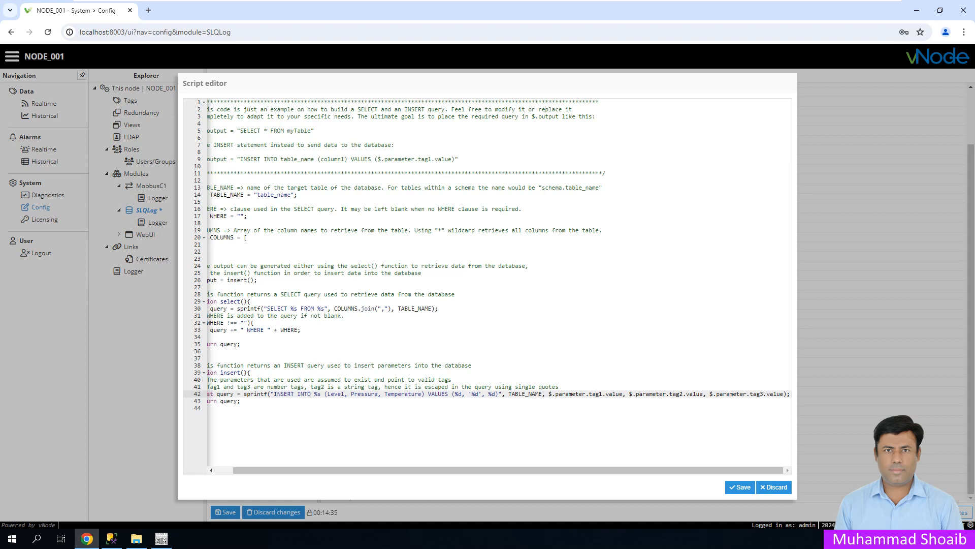
left_click_drag(328, 393, 345, 393)
left_click(669, 393)
left_click_drag(351, 394, 375, 395)
left_click(760, 394)
left_click_drag(627, 394, 706, 394)
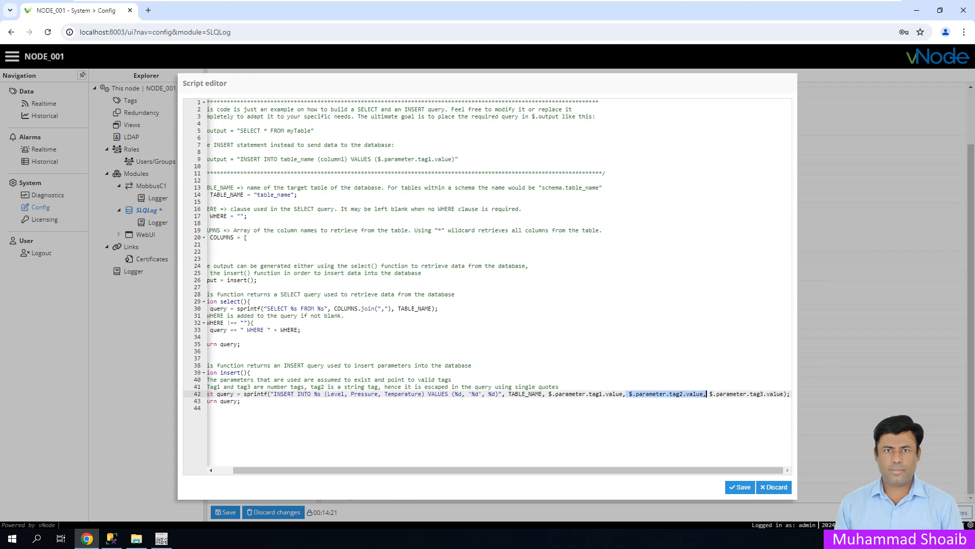
left_click(613, 394)
left_click_drag(589, 394, 603, 394)
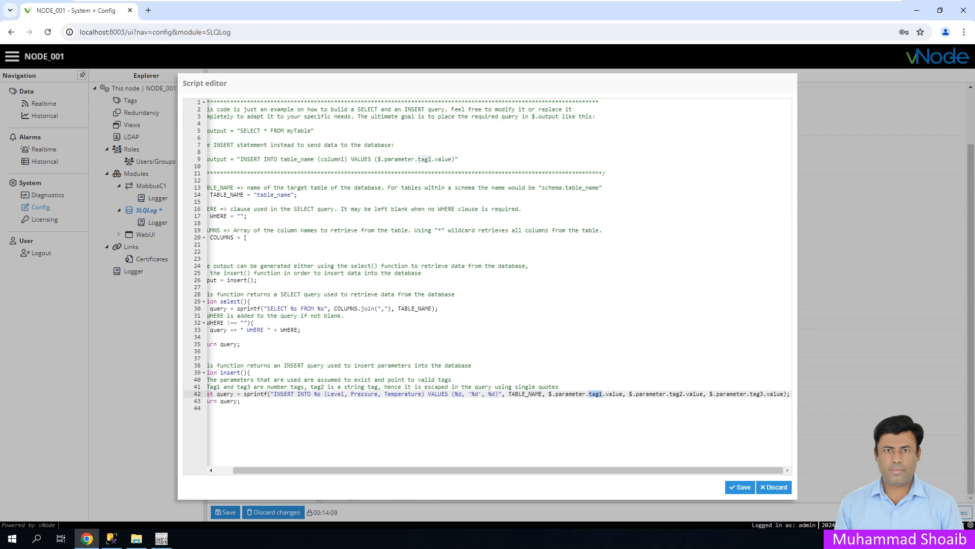
left_click(592, 394)
- Save the query script and SLQLog configuration, restart the module, and open Diagnostics
left_click(740, 487)
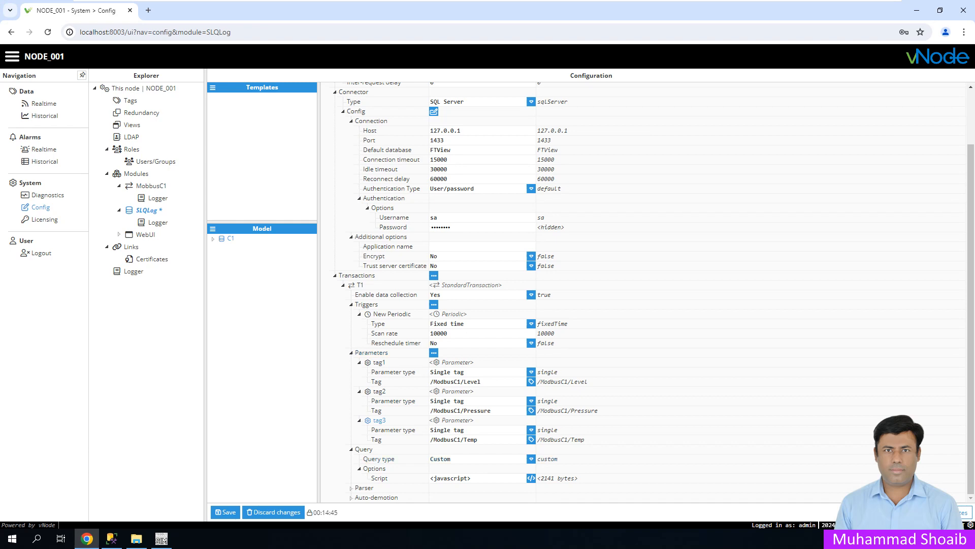
left_click(225, 512)
left_click(460, 306)
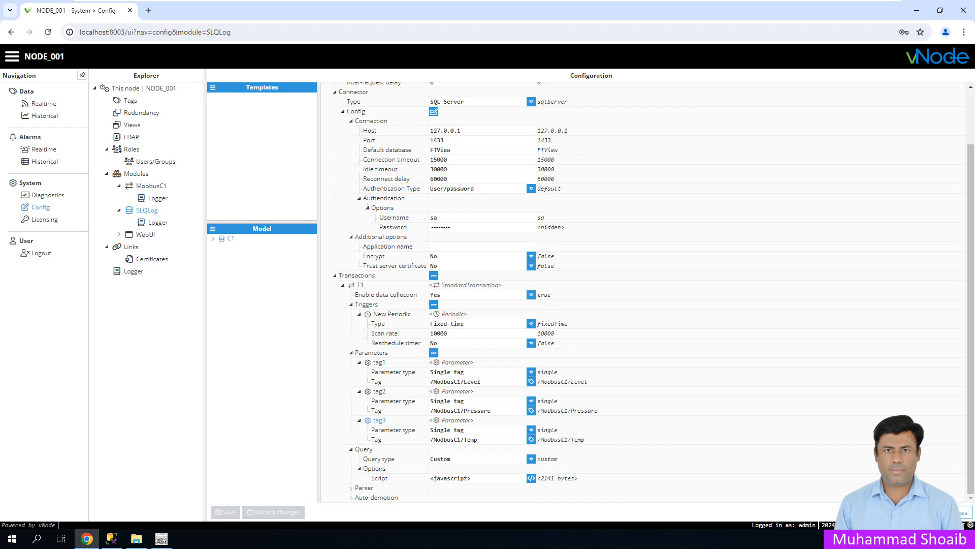
left_click(48, 195)
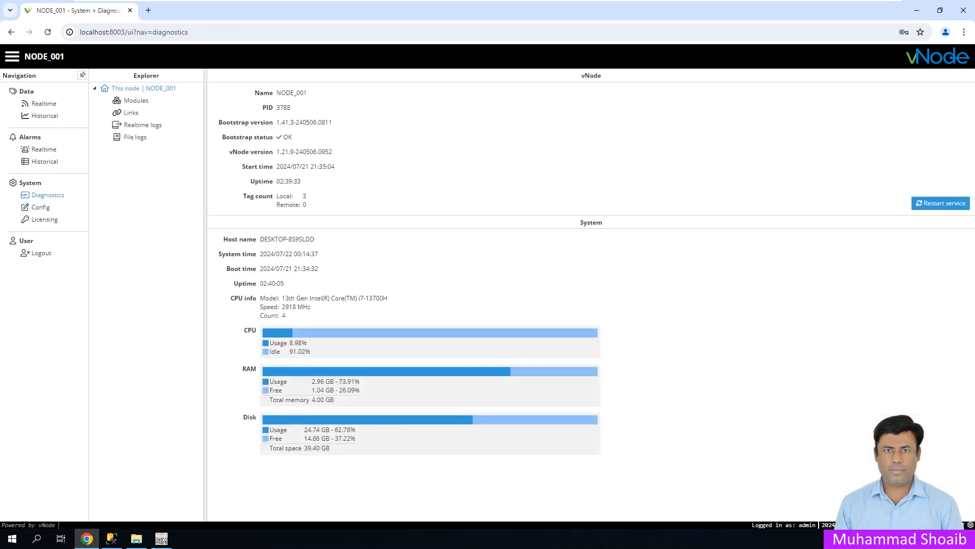
- Load SLQLog file logs showing invalid object name 'table_name' errors, then return to Config
left_click(135, 137)
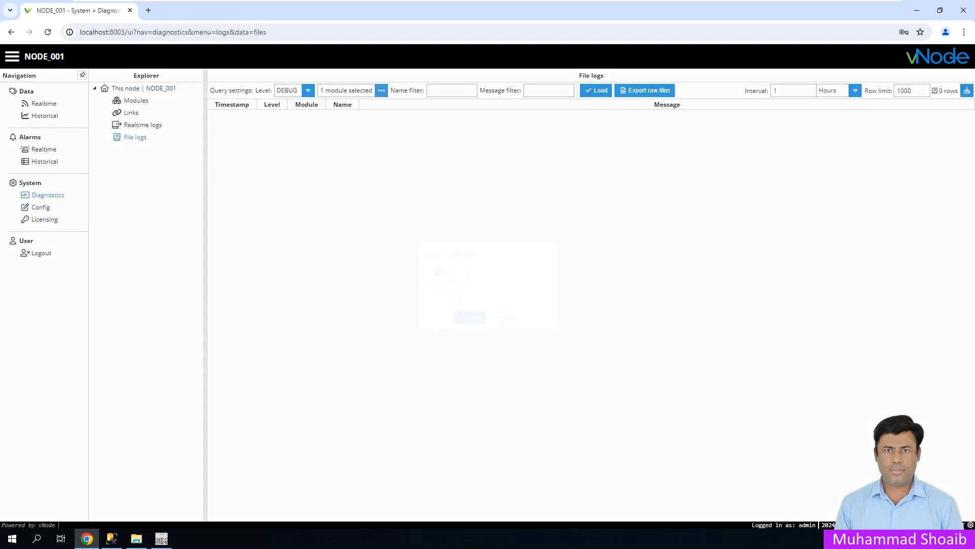
left_click(382, 90)
left_click(438, 291)
left_click(470, 317)
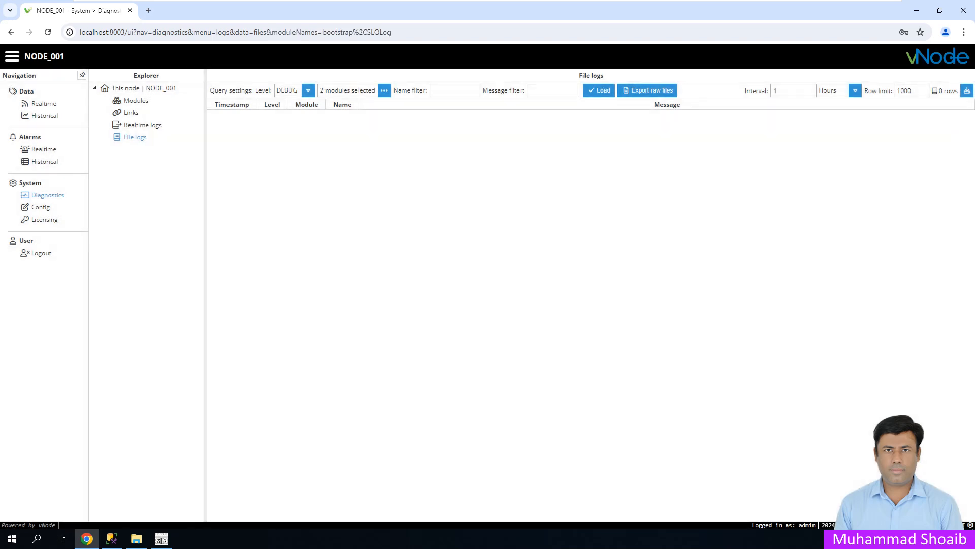
left_click(600, 90)
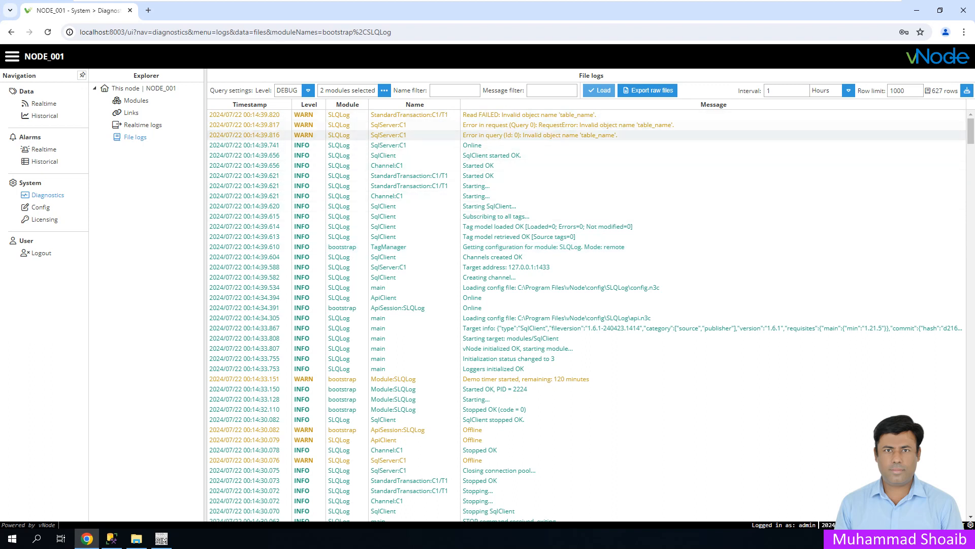
left_click(41, 207)
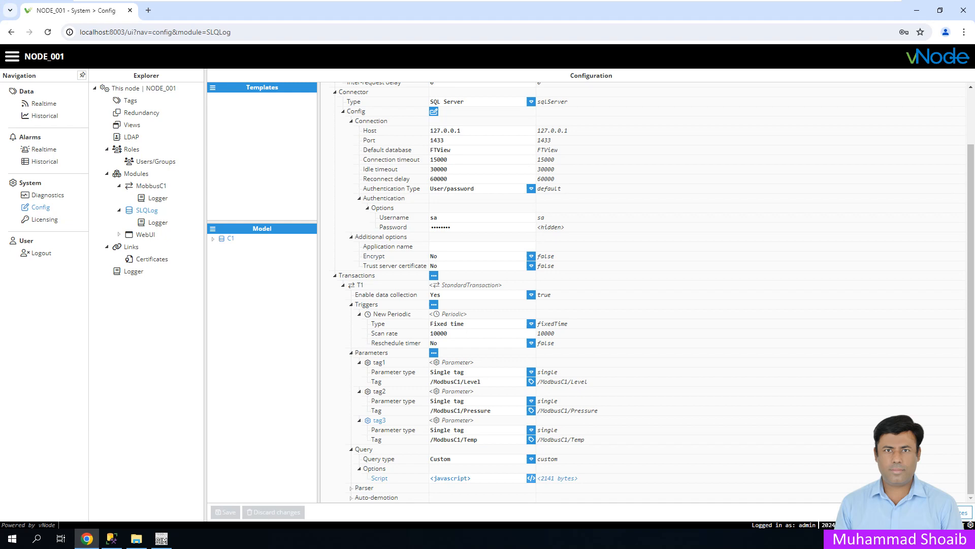
- Copy the dbo.EvnLogTable name from SSMS for the script's table_name on line 14
left_click(531, 478)
left_click(297, 195)
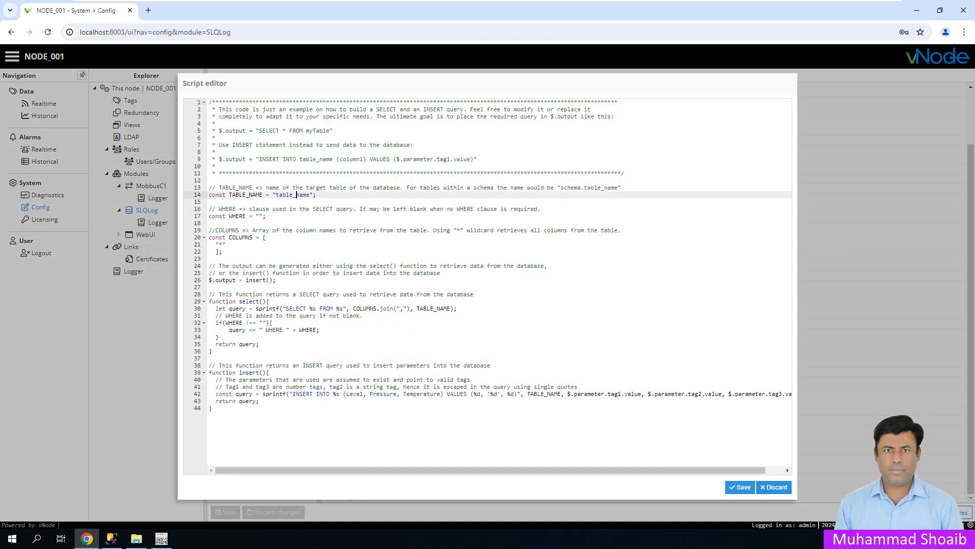
left_click(111, 538)
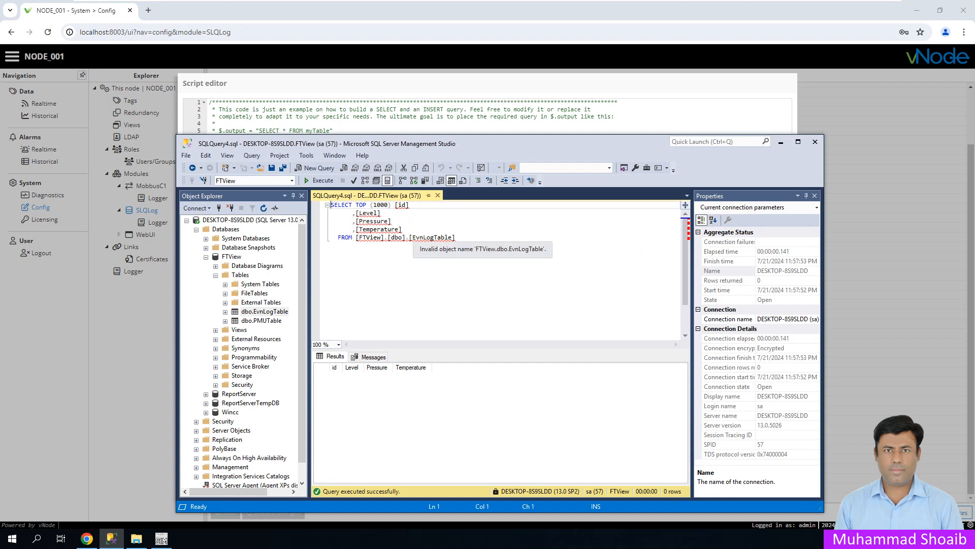
left_click(450, 237)
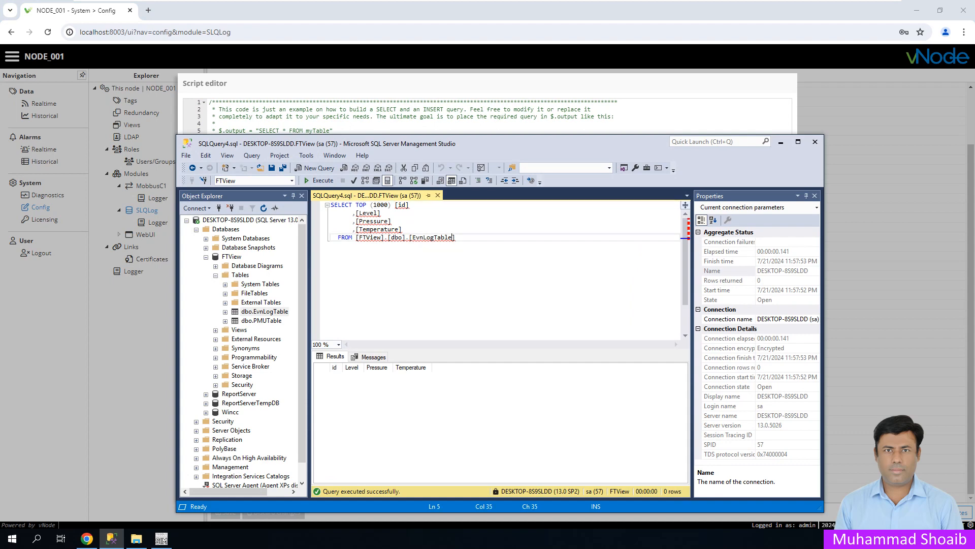
left_click_drag(448, 237, 412, 237)
left_click(459, 238)
left_click_drag(454, 238, 391, 237)
right_click(396, 237)
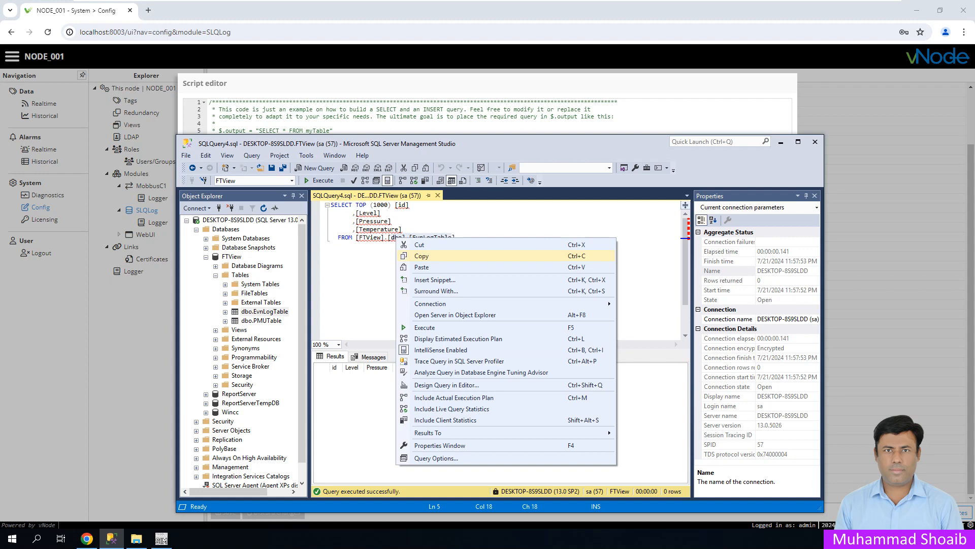
left_click(422, 256)
left_click(780, 141)
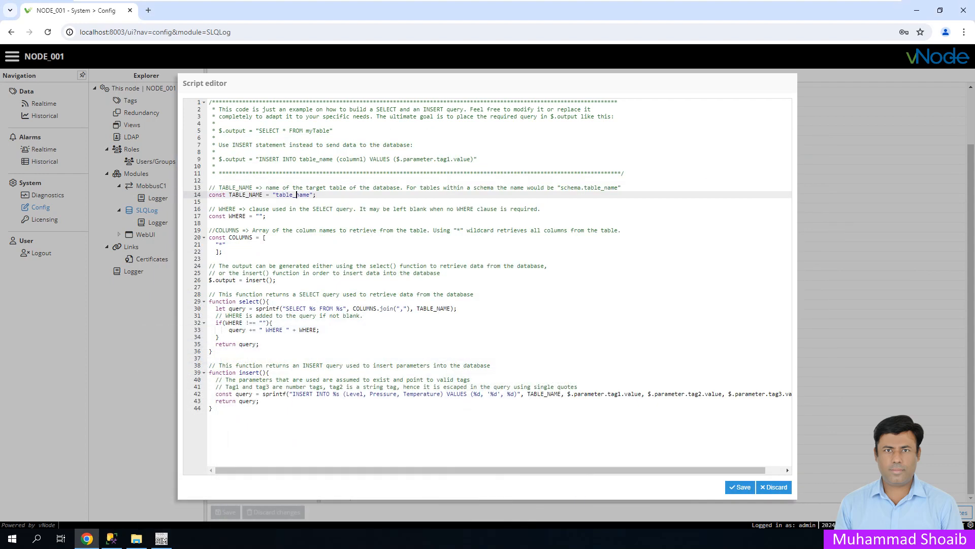
- Set TABLE_NAME to dbo.EvnLogTable, save the script and configuration, and restart SLQLog
left_click_drag(311, 195, 277, 195)
key("ctrl+v")
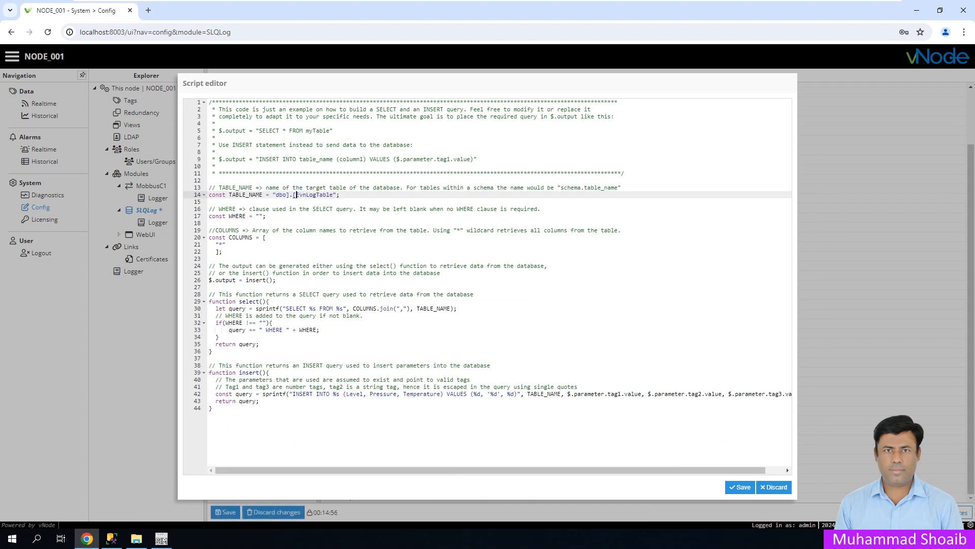
key("BackSpace")
key("Left")
key("BackSpace")
left_click(290, 209)
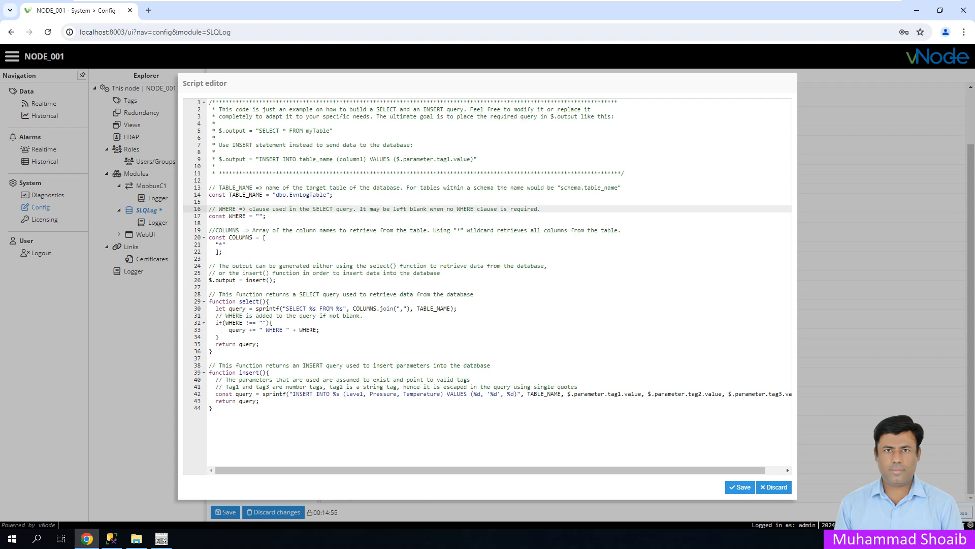
left_click(739, 487)
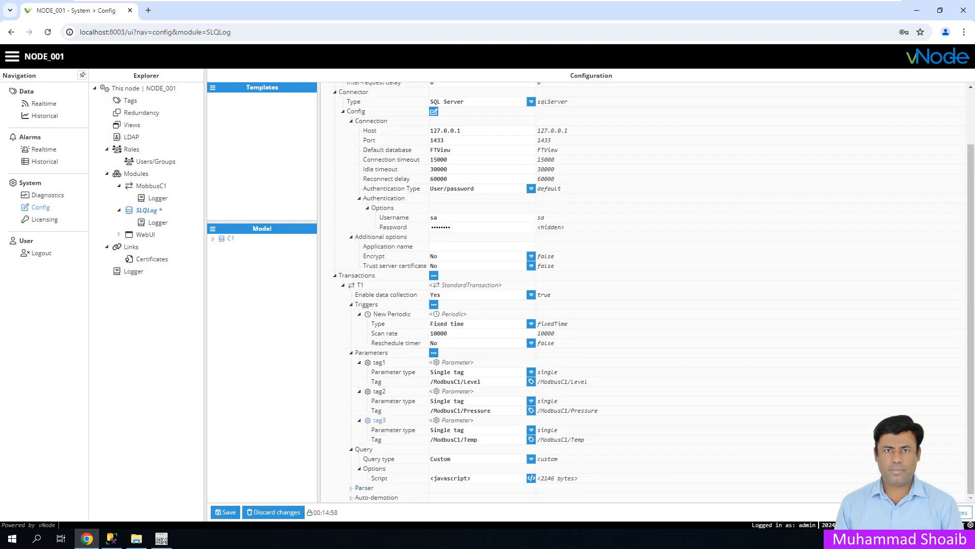
left_click(225, 511)
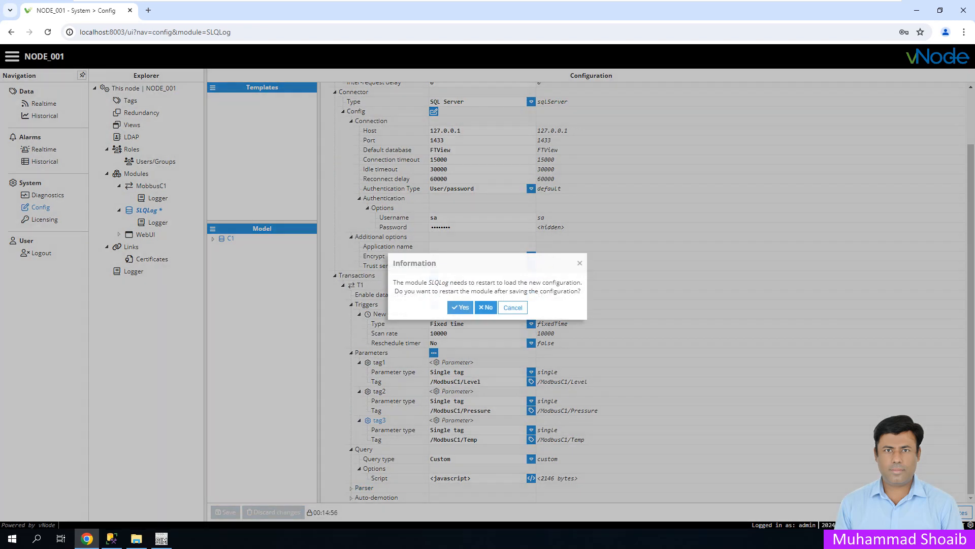
left_click(460, 307)
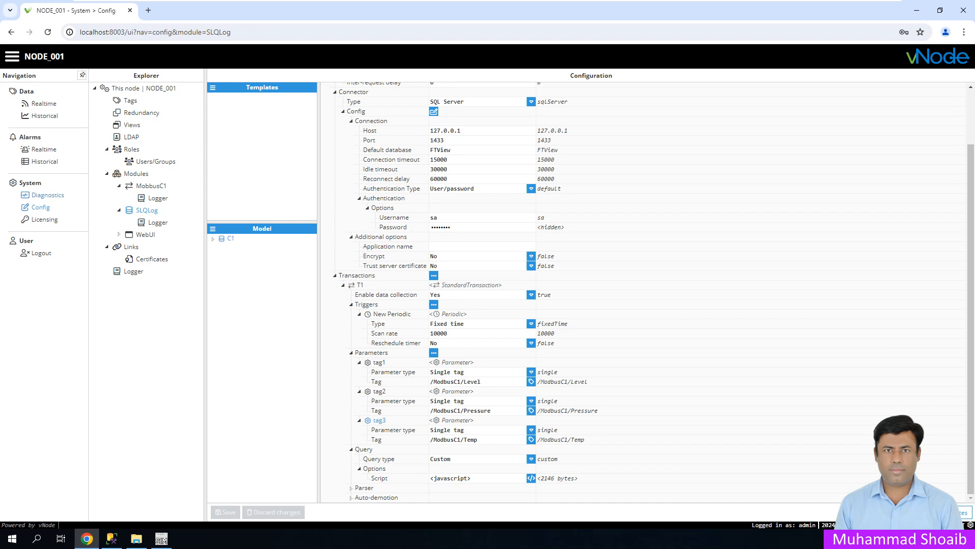
- Enable realtime logs for bootstrap and SLQLog, reopen file logs, then bring ModSim32 forward
left_click(48, 195)
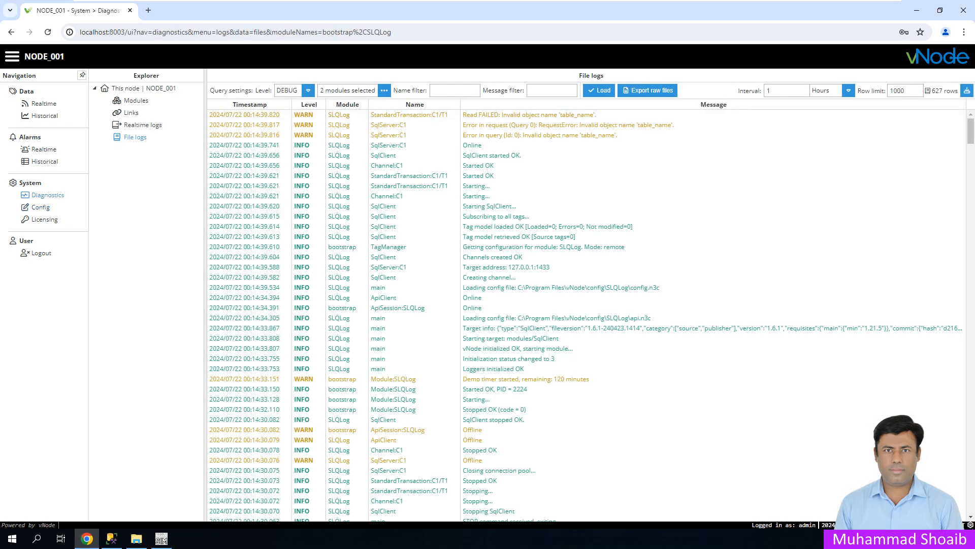
left_click(143, 125)
left_click(437, 90)
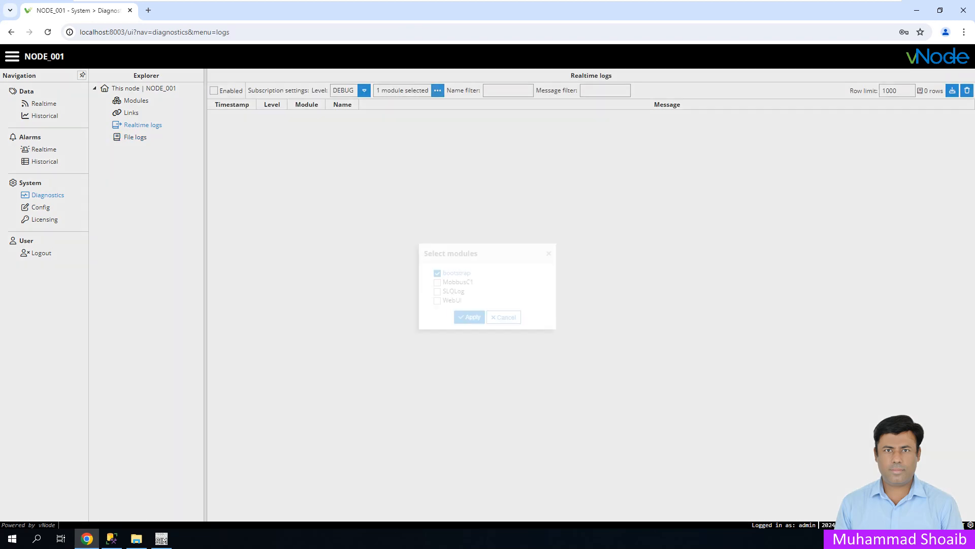
left_click(437, 291)
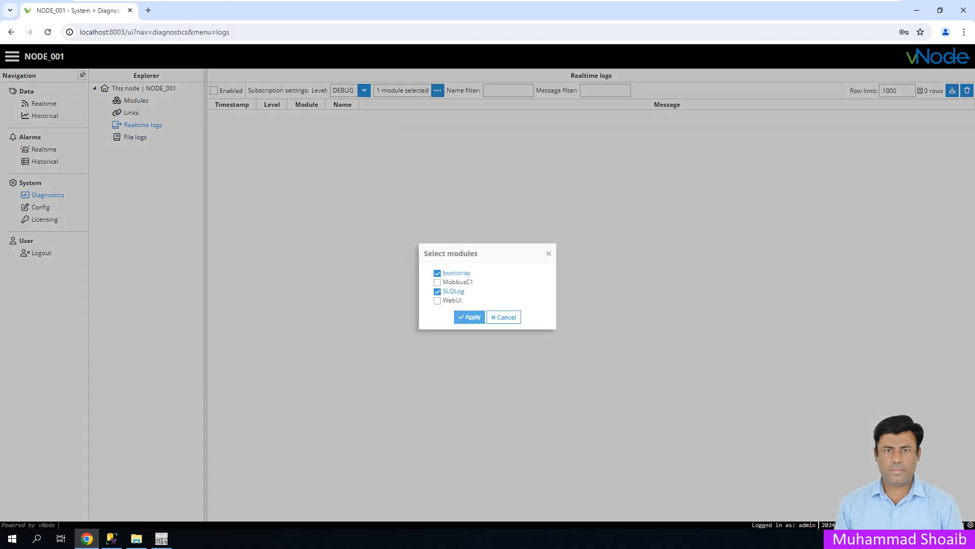
left_click(469, 317)
left_click(214, 90)
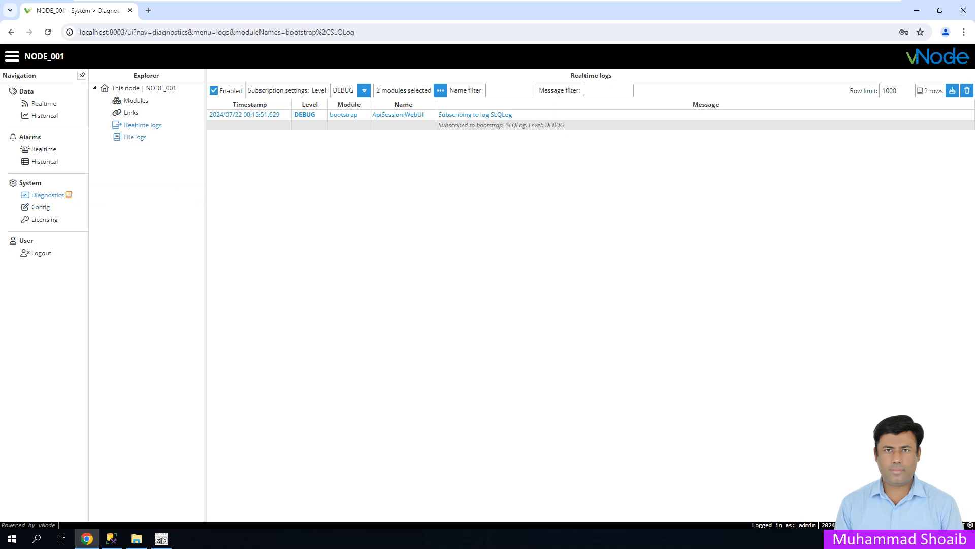
left_click(135, 137)
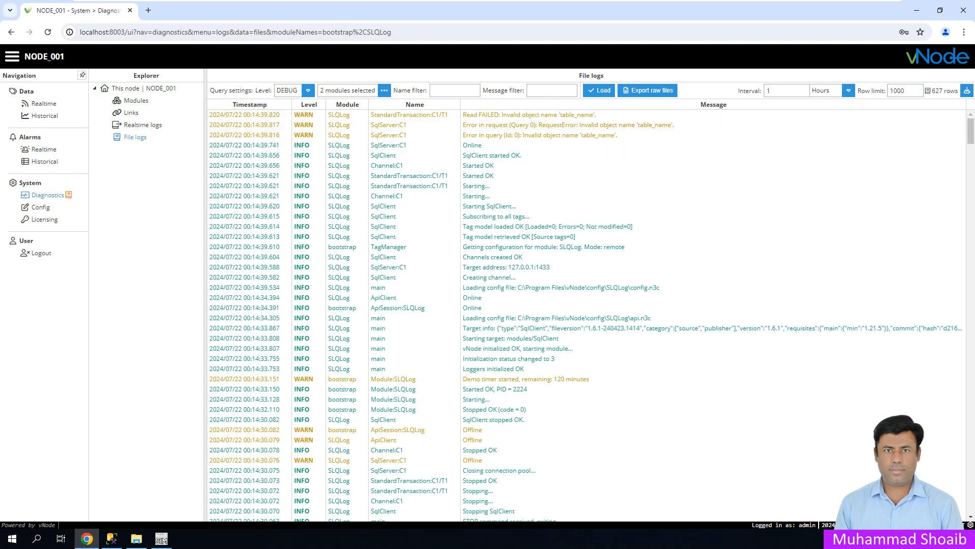
left_click(161, 539)
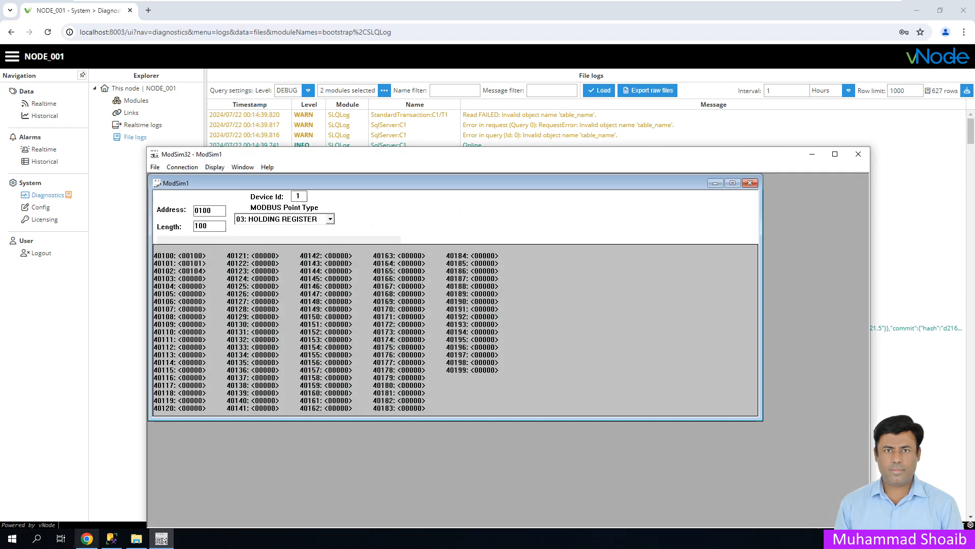
- Select Top 1000 Rows from dbo.EvnLogTable, returning six rows of 100, 101 and 104
left_click(111, 538)
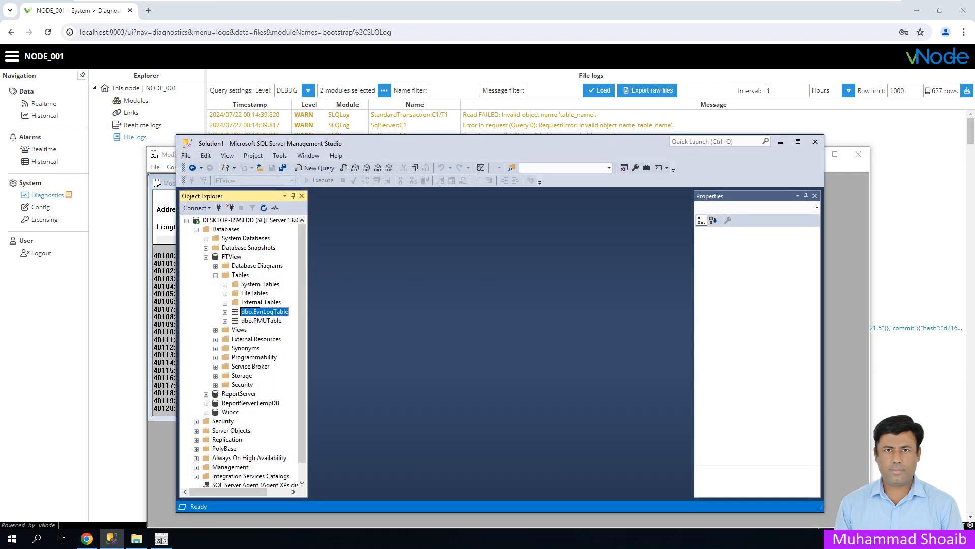
right_click(265, 311)
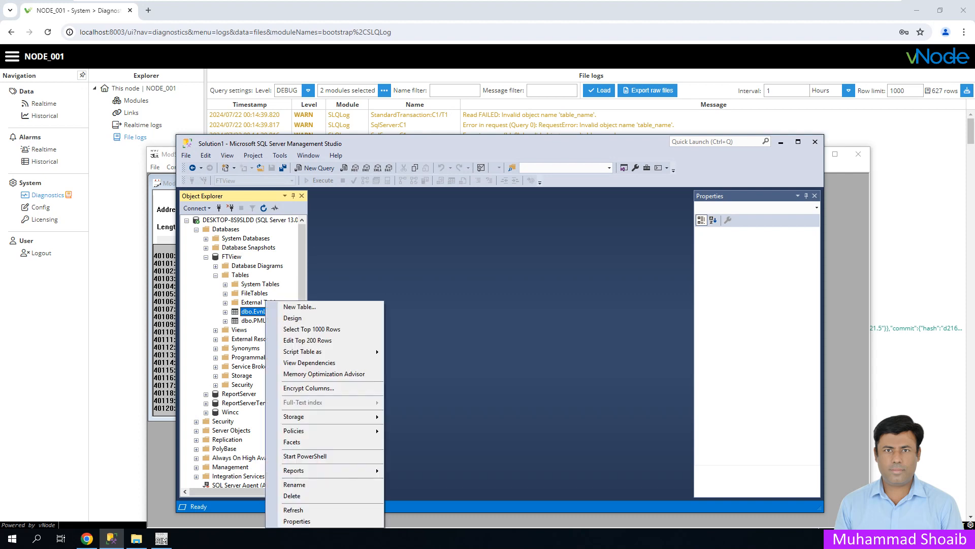
left_click(312, 329)
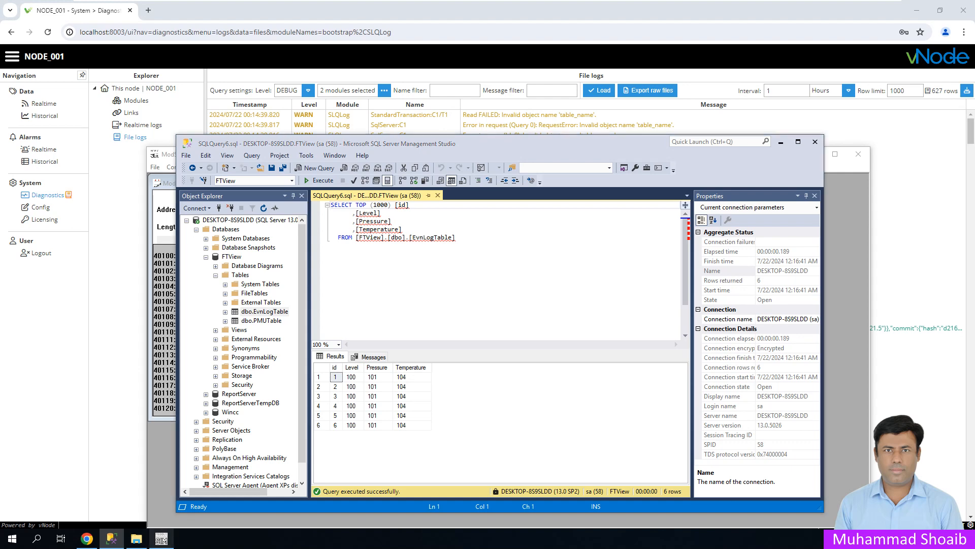
- Write 200, 201 and 202 into ModSim32 registers 40100, 40101 and 40102
left_click(161, 539)
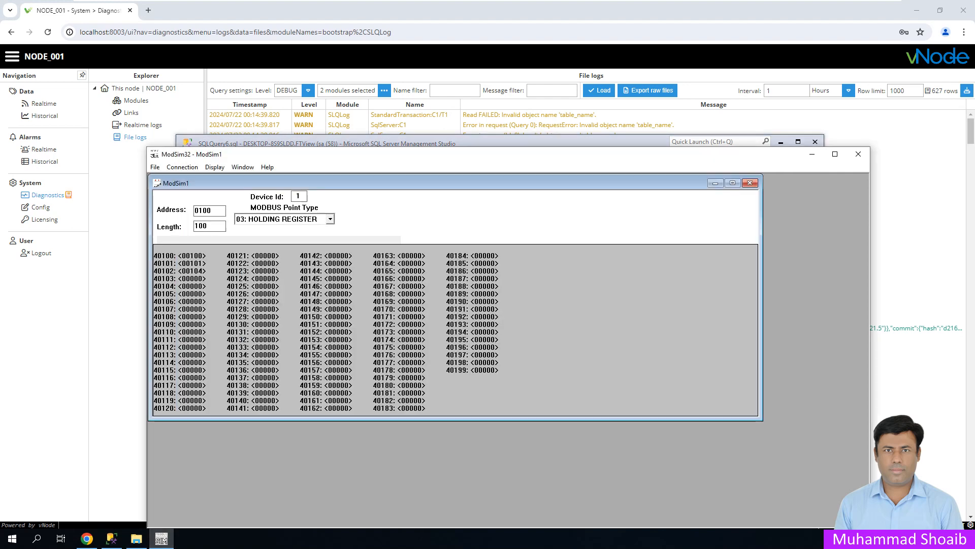
left_click_drag(406, 154, 700, 124)
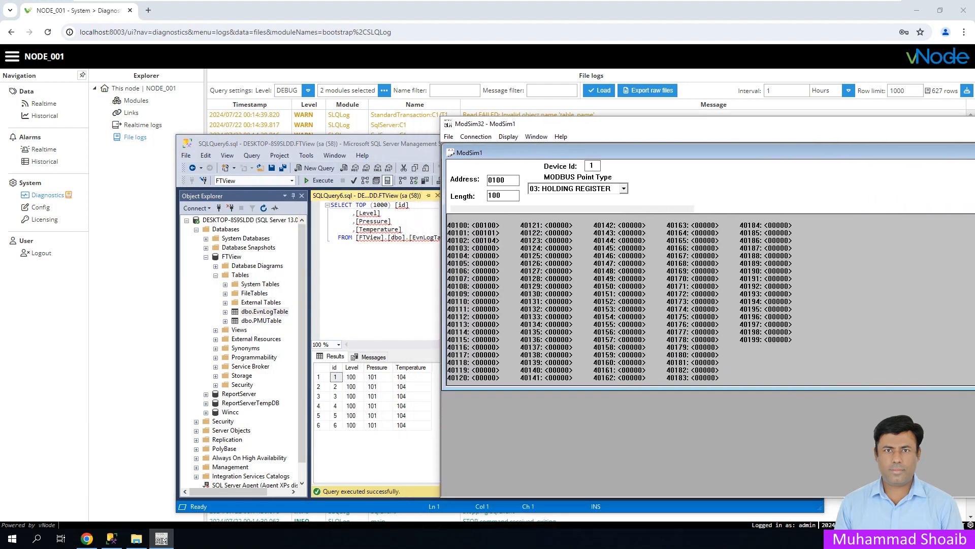
double_click(485, 225)
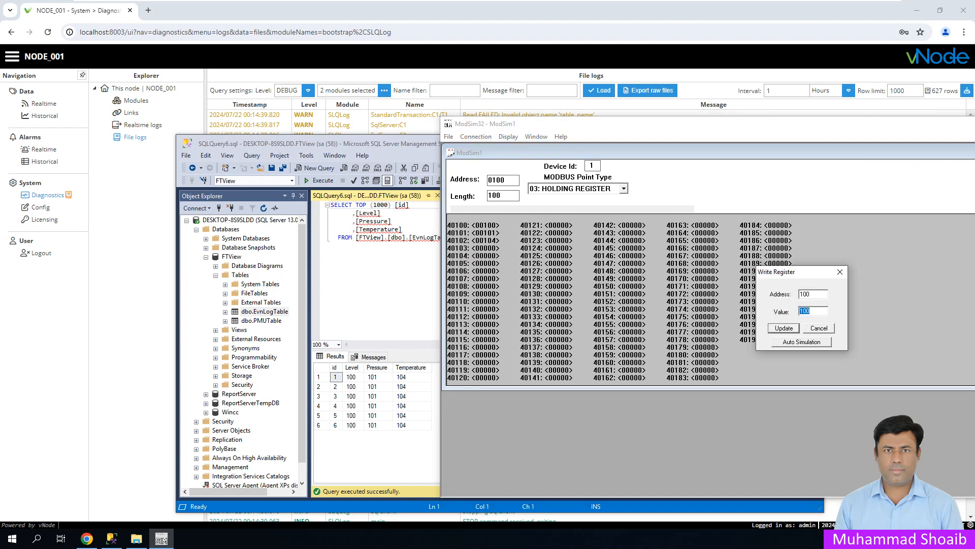
type("2")
key("Return")
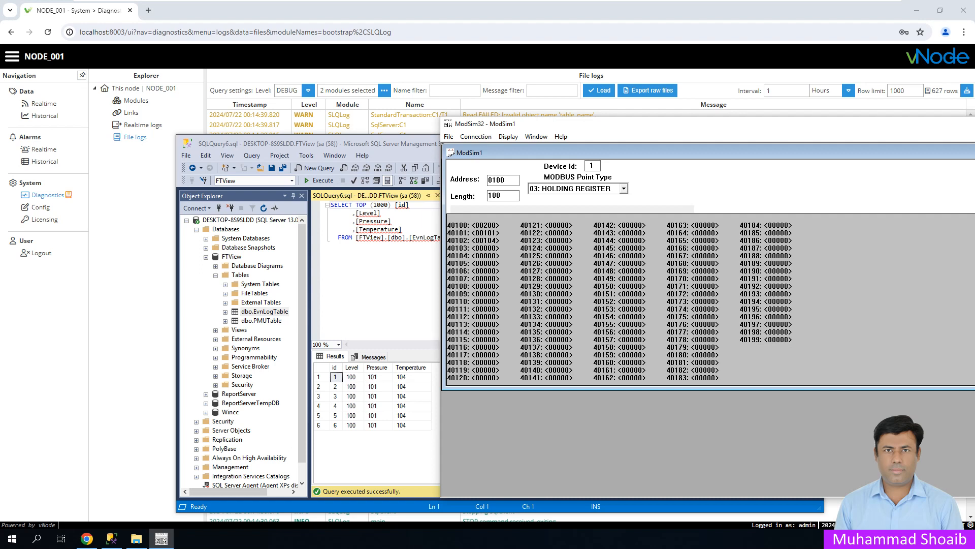
double_click(485, 233)
type("201")
key("Return")
double_click(485, 240)
type("202")
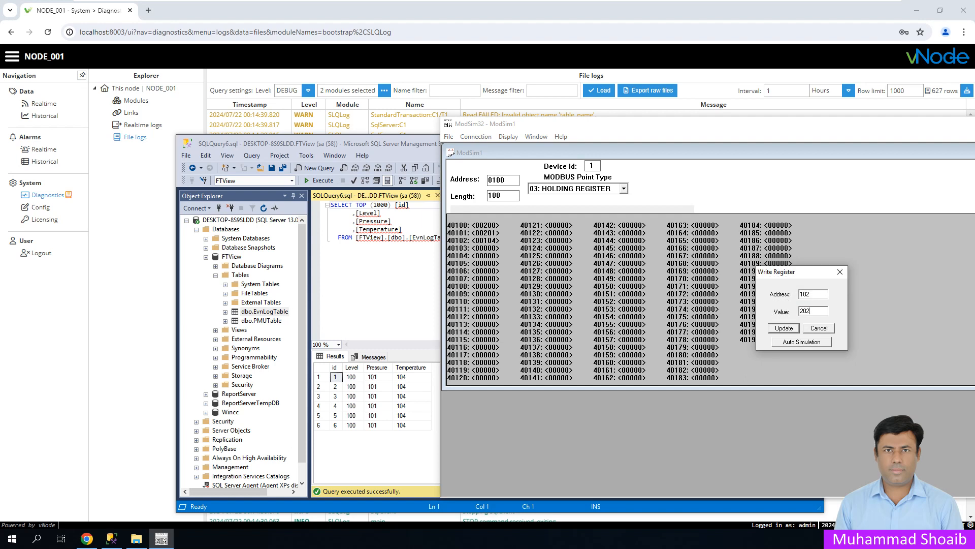
key("Return")
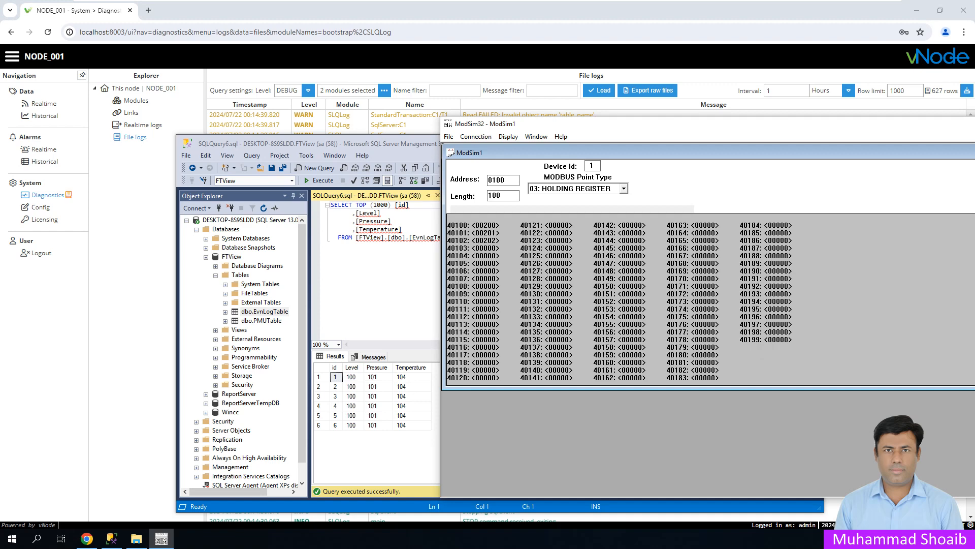
- Rerun the EvnLogTable query to show nine rows ending with 200, 201, 202, then minimize ModSim32
left_click(382, 274)
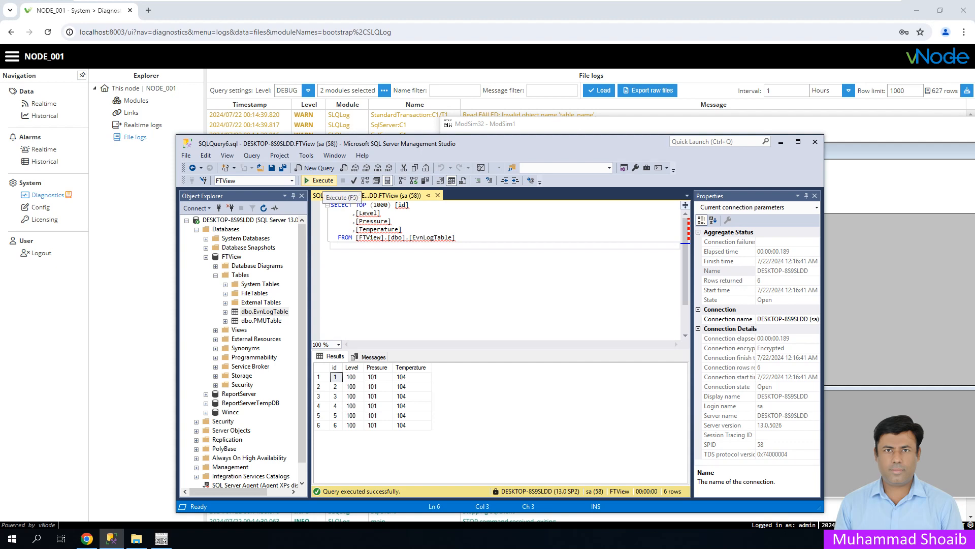
left_click(319, 181)
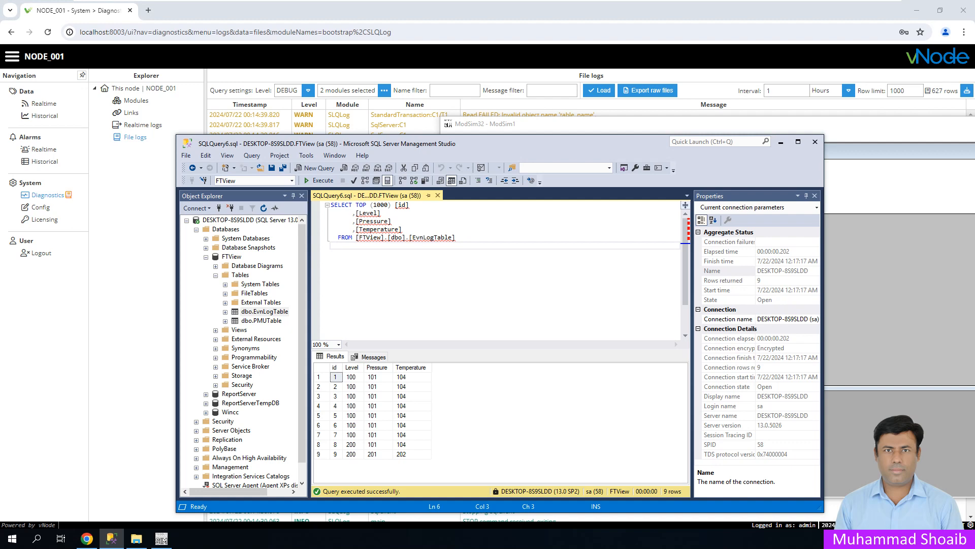
left_click(161, 539)
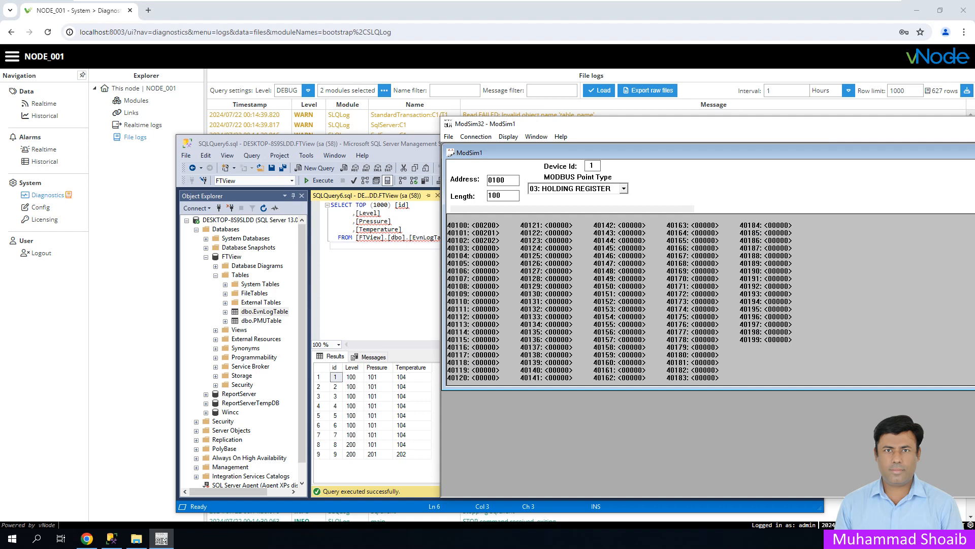
left_click_drag(926, 123, 772, 123)
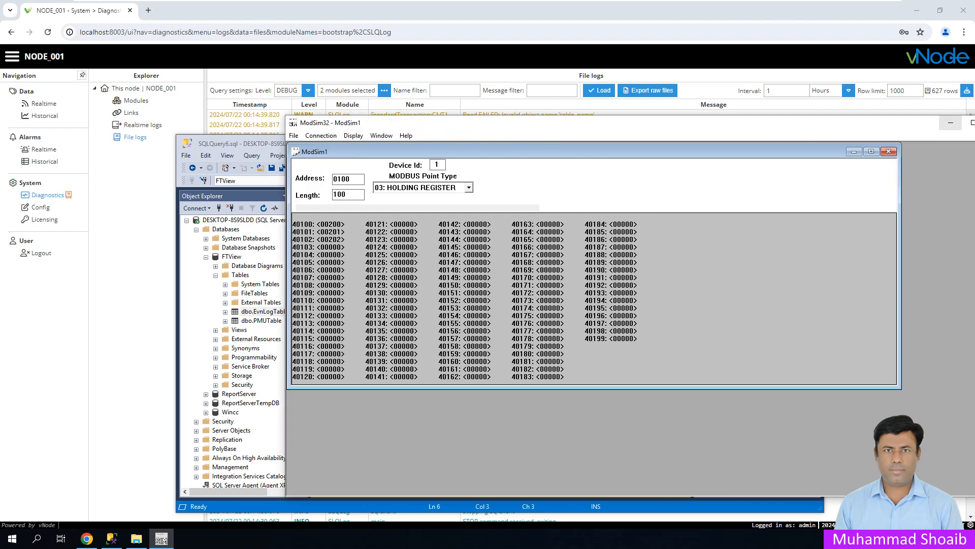
left_click(950, 123)
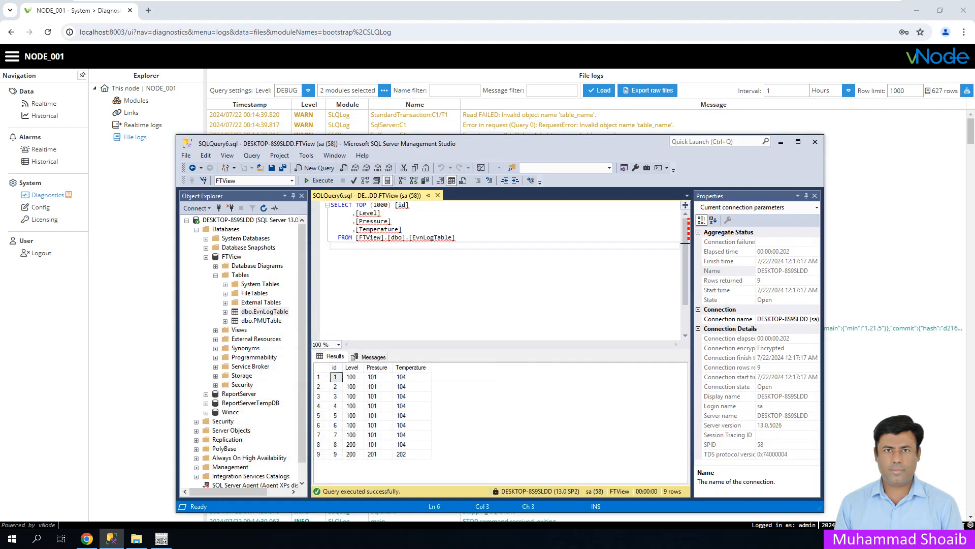